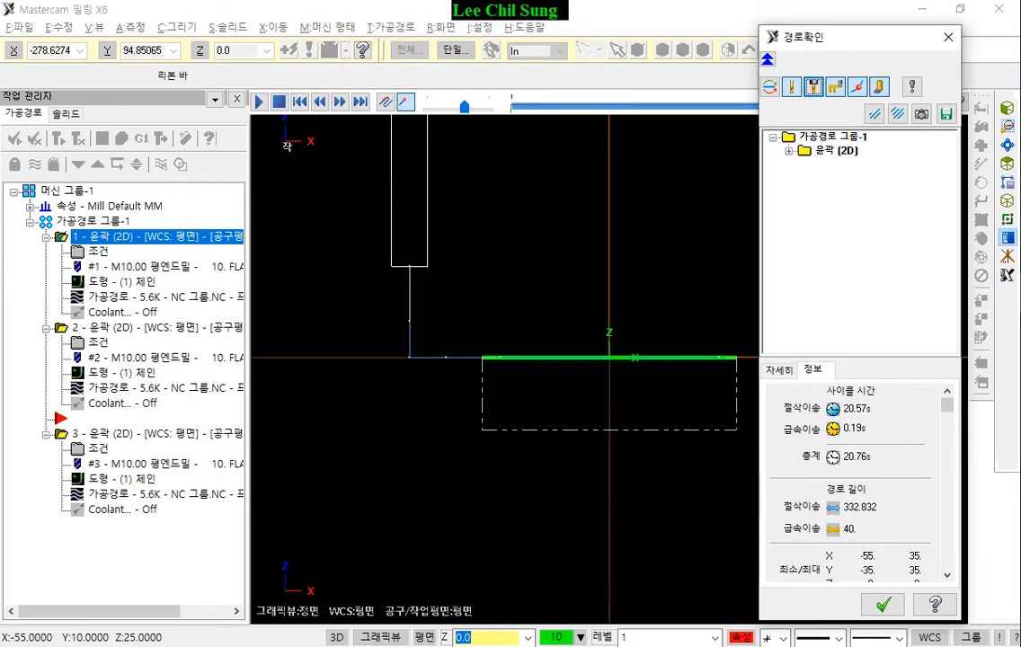
Close the toolpath backplot and consult the textbook PDF's page on the operation manager's button functions, then return to Mastercam
left_click(949, 37)
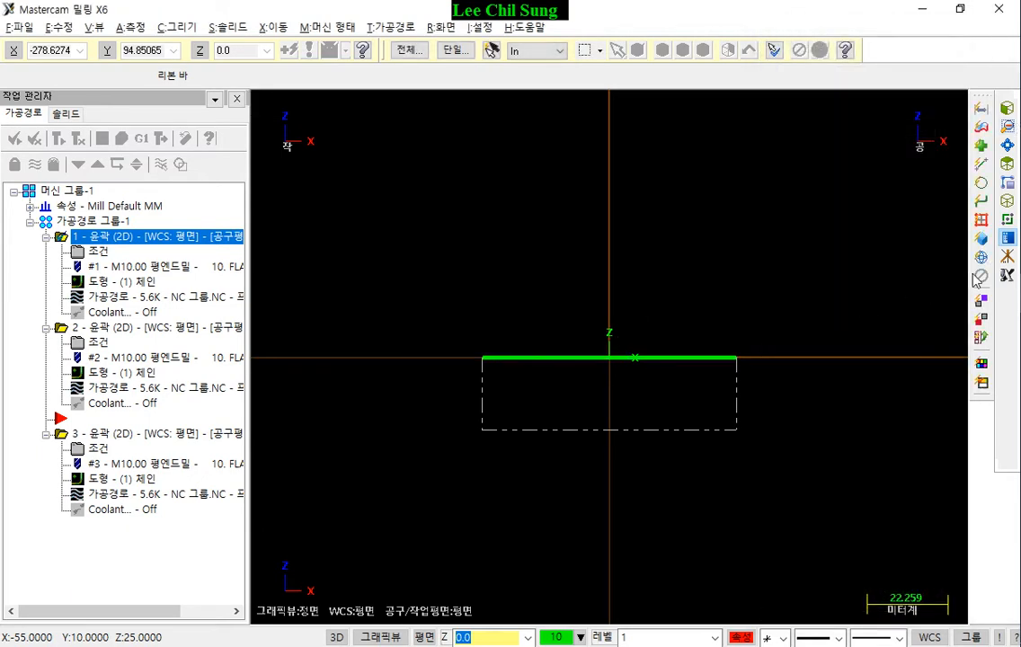
key("alt+Tab")
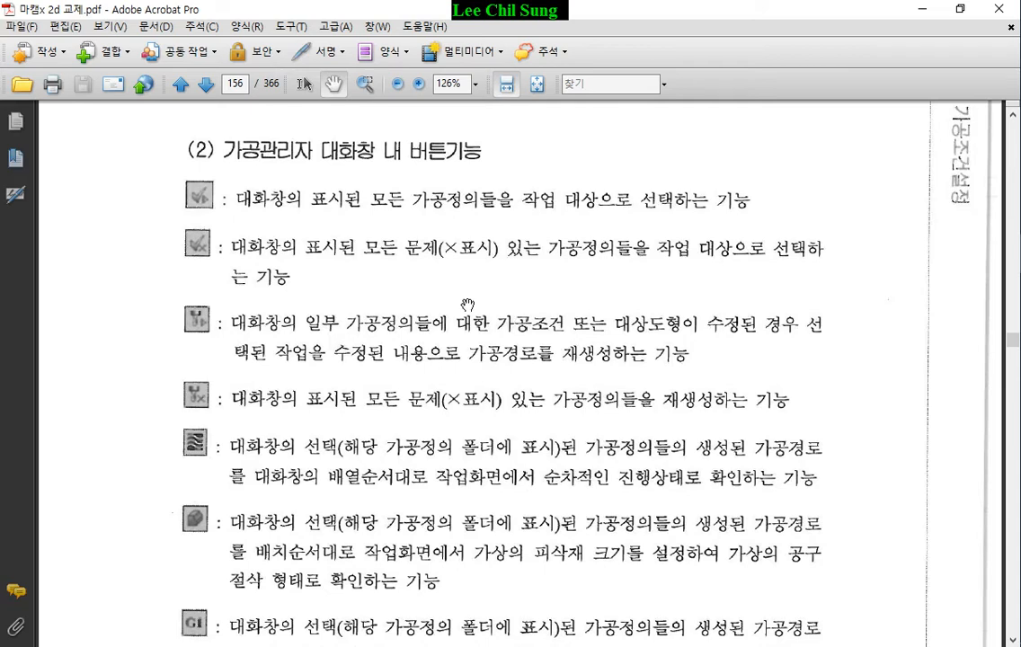
left_click(930, 11)
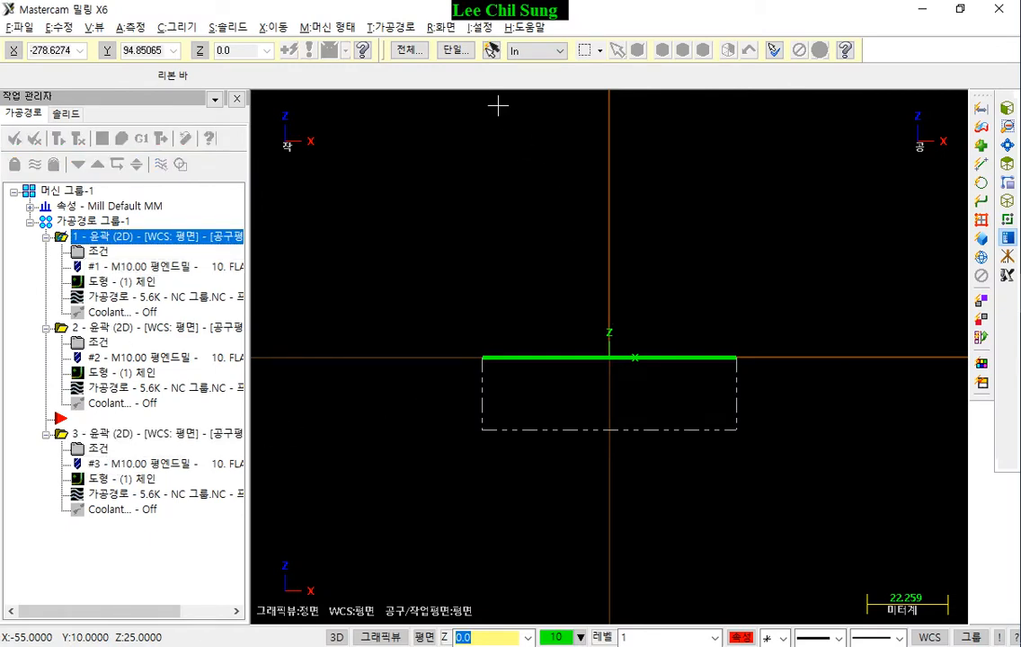
Show the part in isometric view and open the machining simulation for the first contour operation
scroll(610, 344, "down", 1)
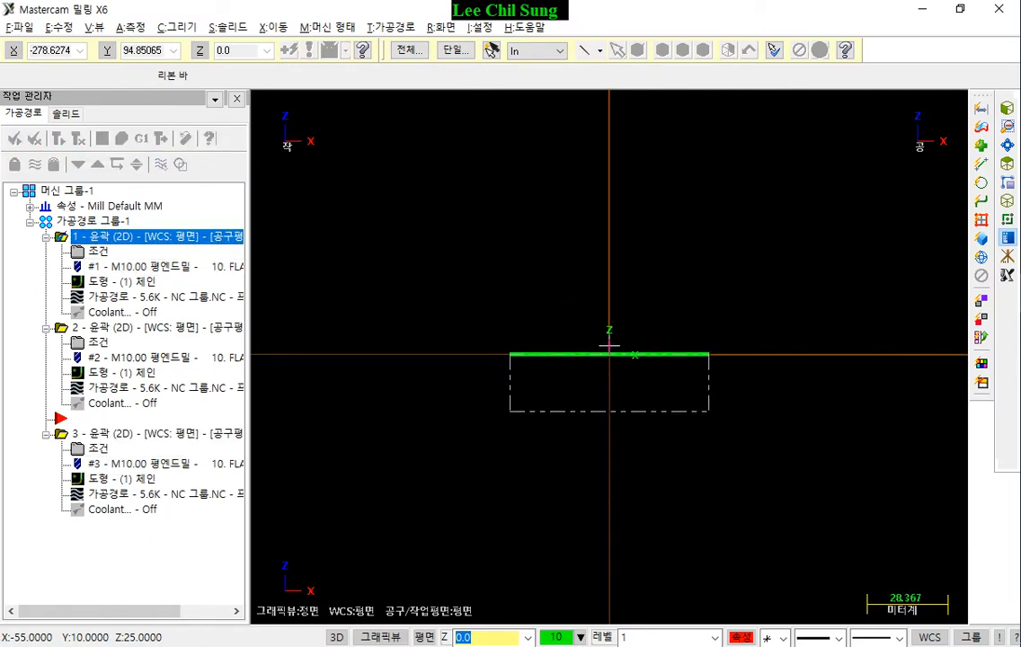
key("alt+7")
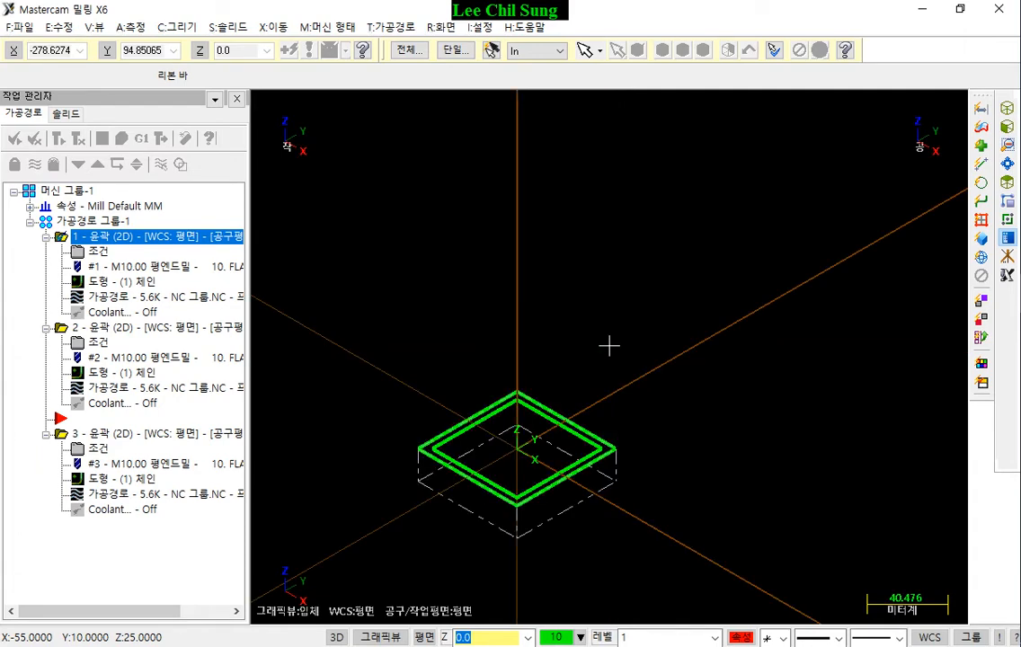
scroll(631, 285, "down", 1)
scroll(580, 423, "up", 3)
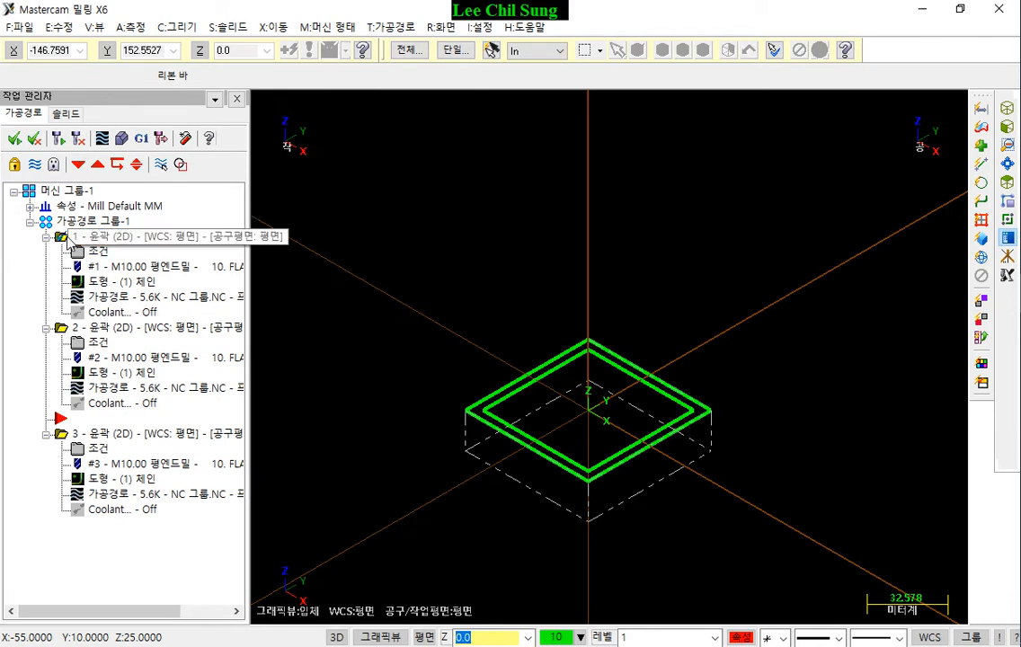
left_click(67, 237)
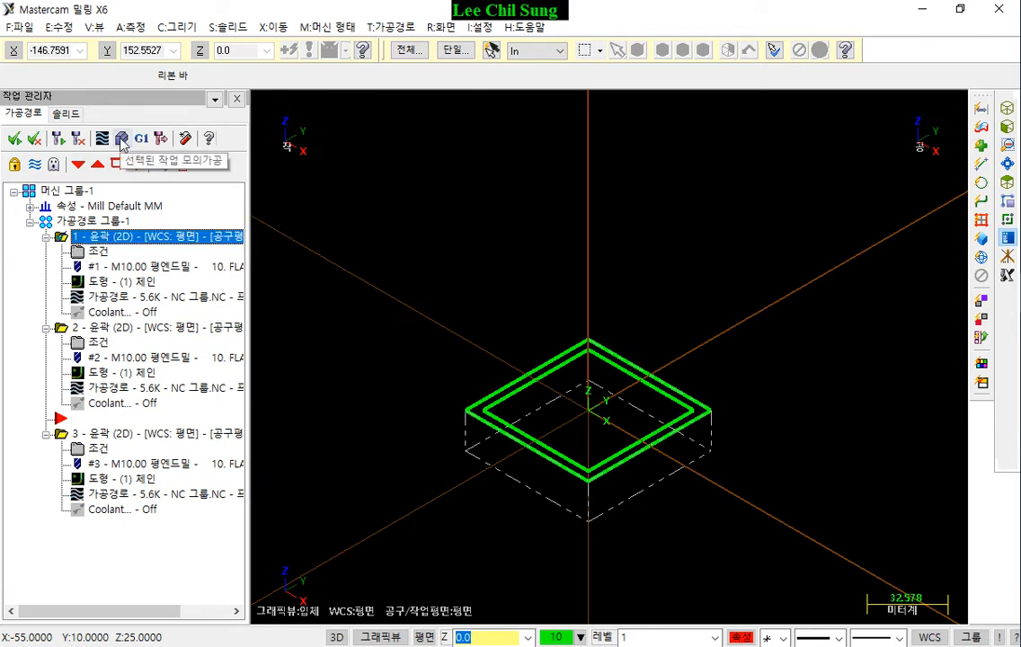
left_click(122, 139)
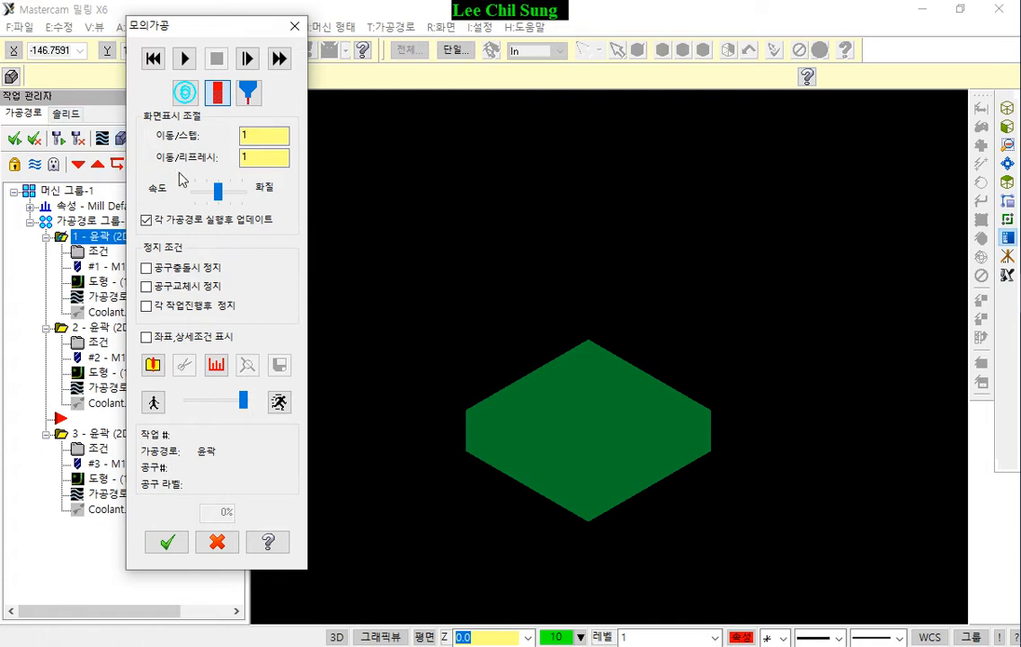
Set the simulation to maximum quality and medium playback speed, run it for the first contour operation, and close it
left_click_drag(218, 191, 241, 190)
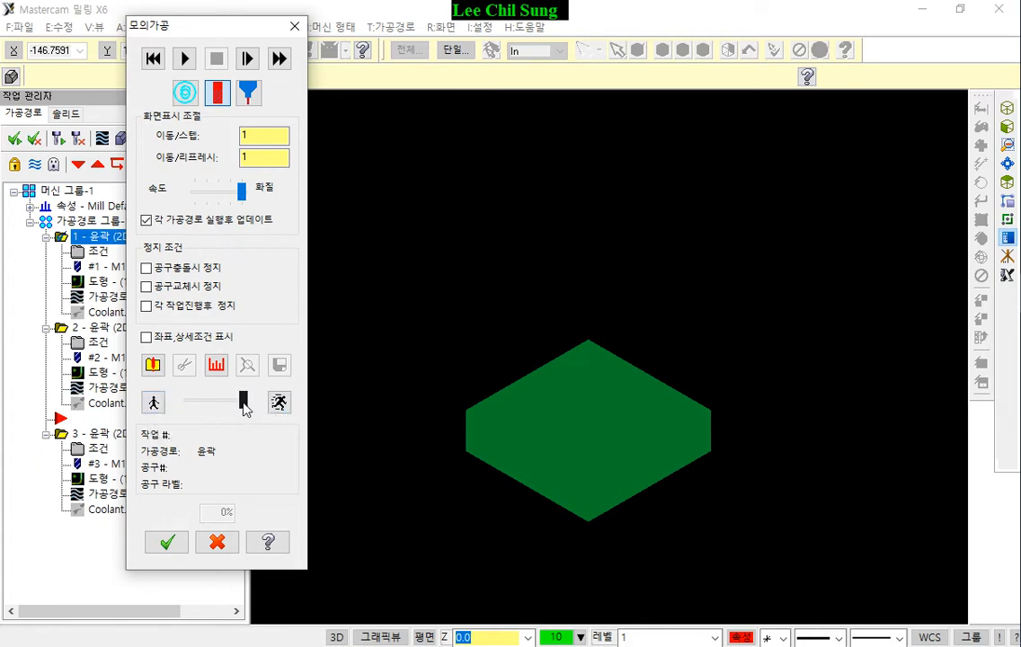
left_click_drag(245, 405, 217, 402)
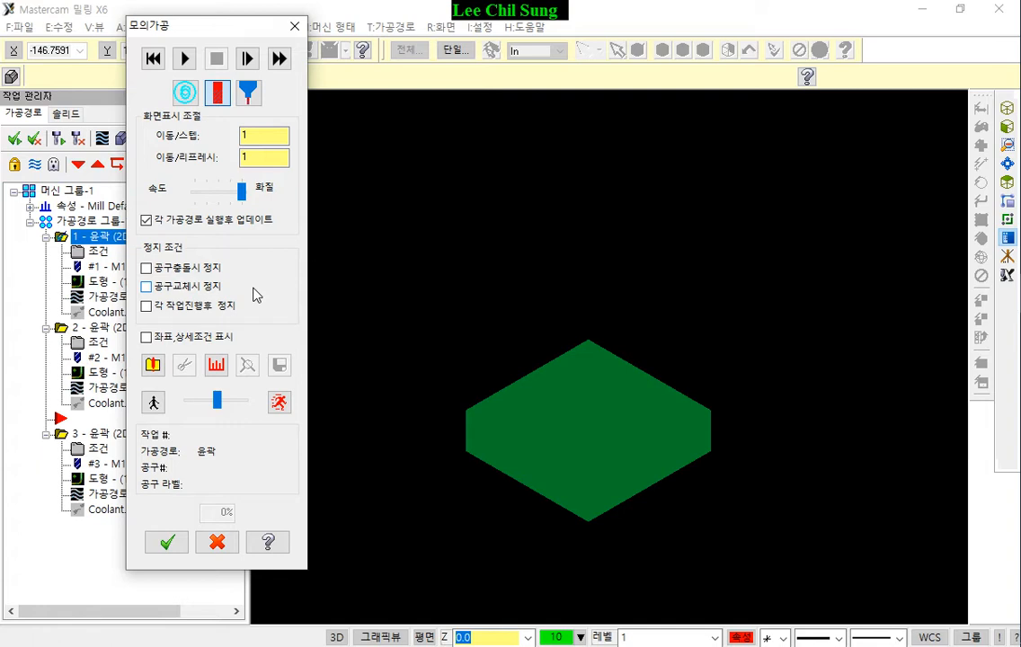
left_click(184, 58)
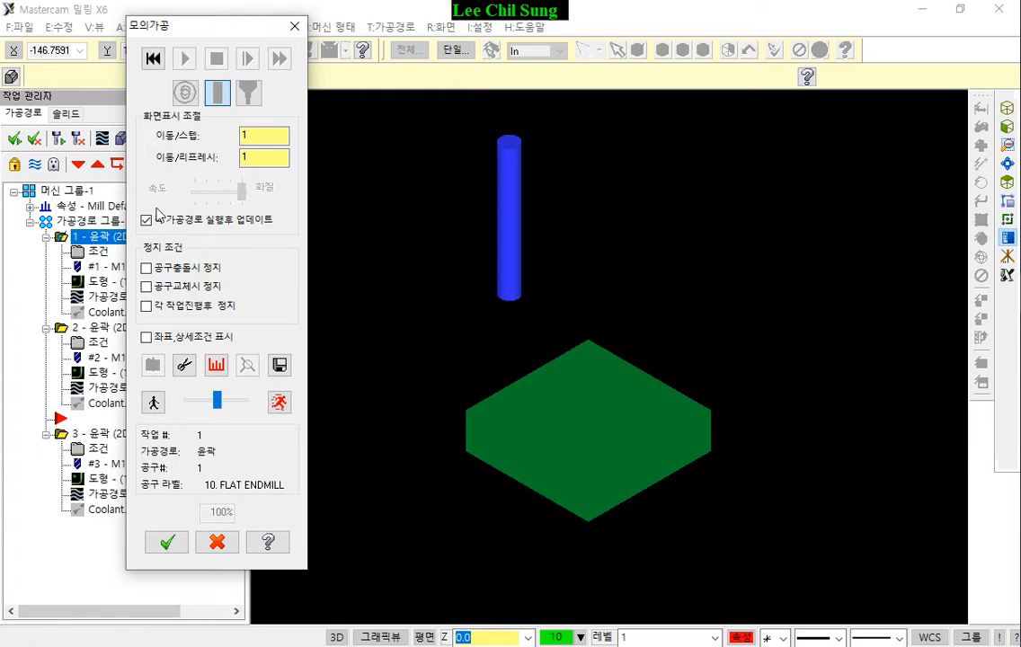
left_click(167, 542)
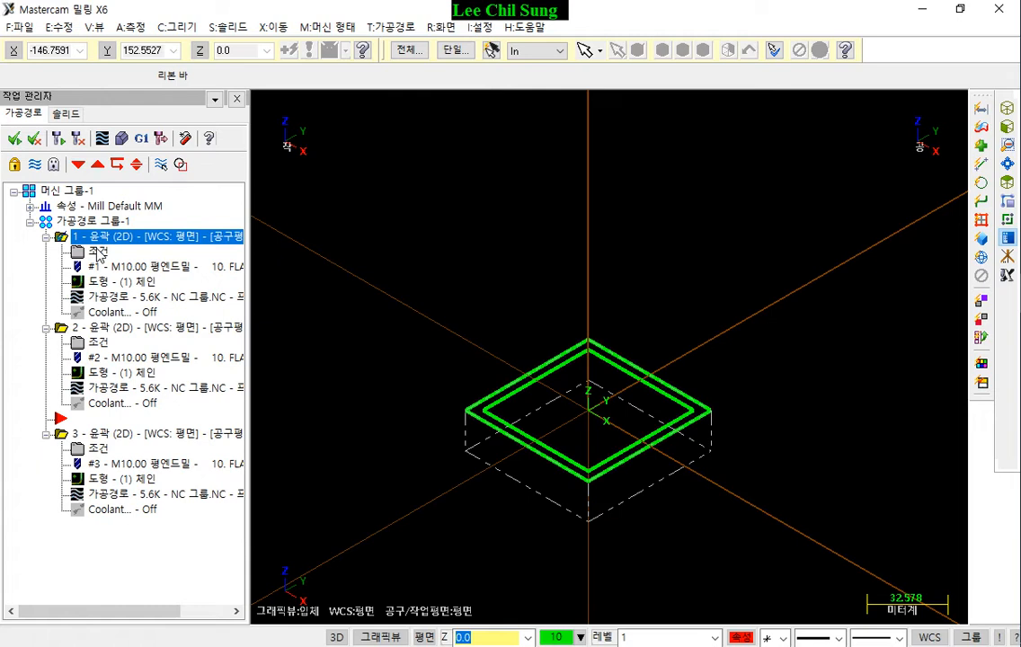
Set the second contour operation's incremental cutting depth to -5 in its linking parameters
left_click(97, 344)
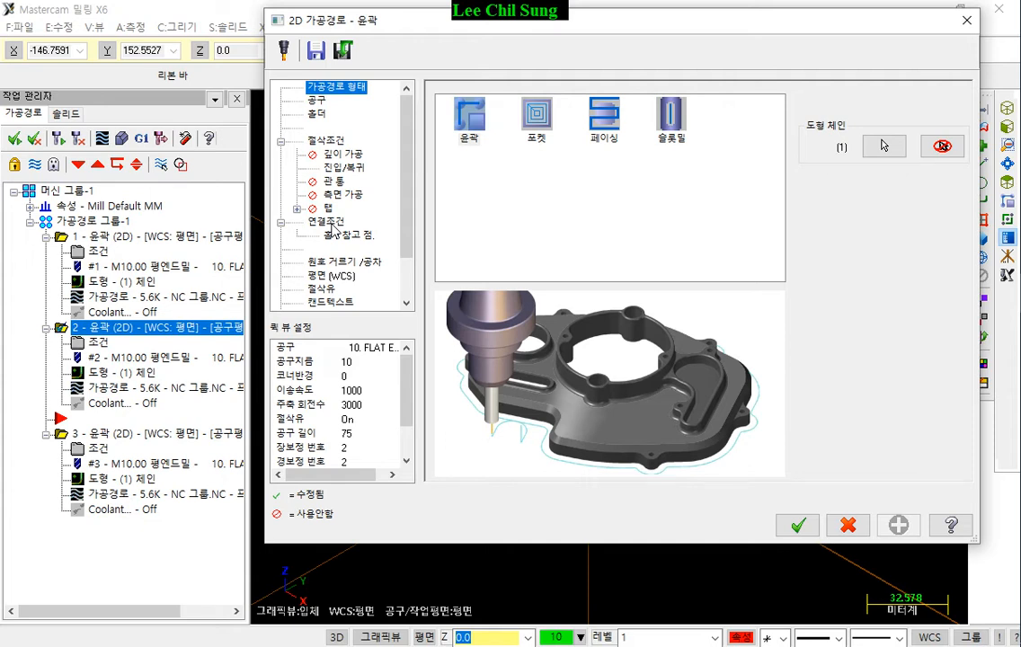
left_click(327, 223)
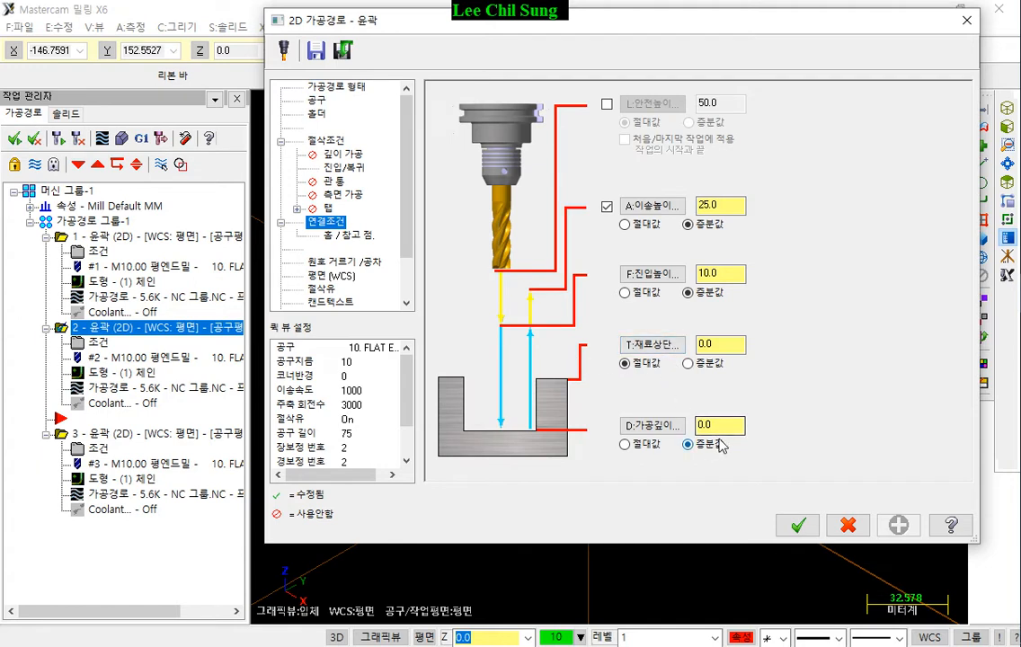
left_click_drag(715, 426, 663, 425)
type("-")
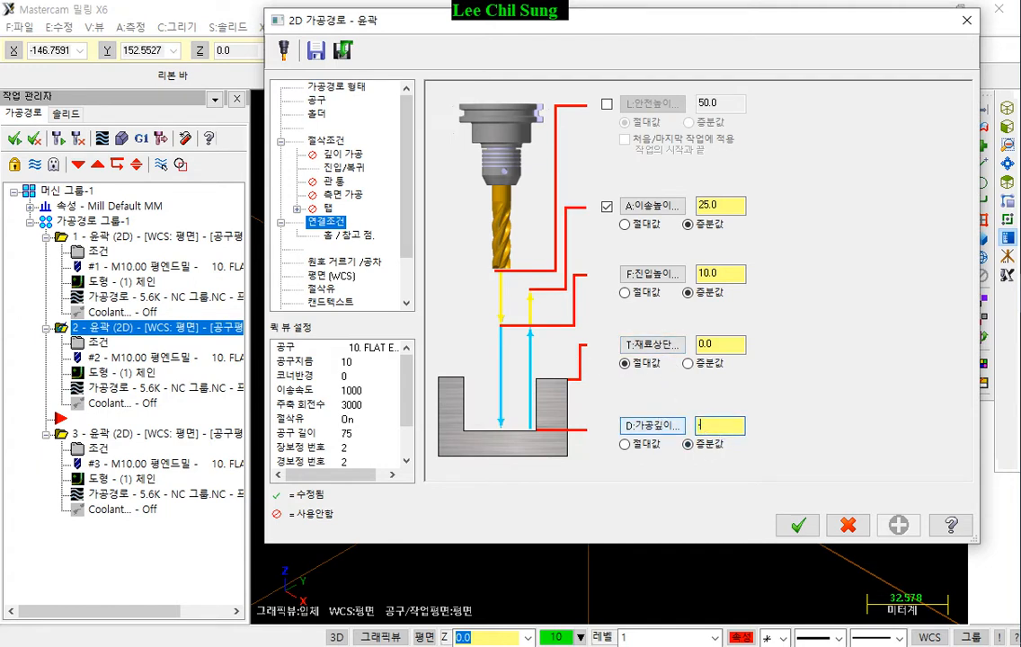
type("5")
left_click(797, 523)
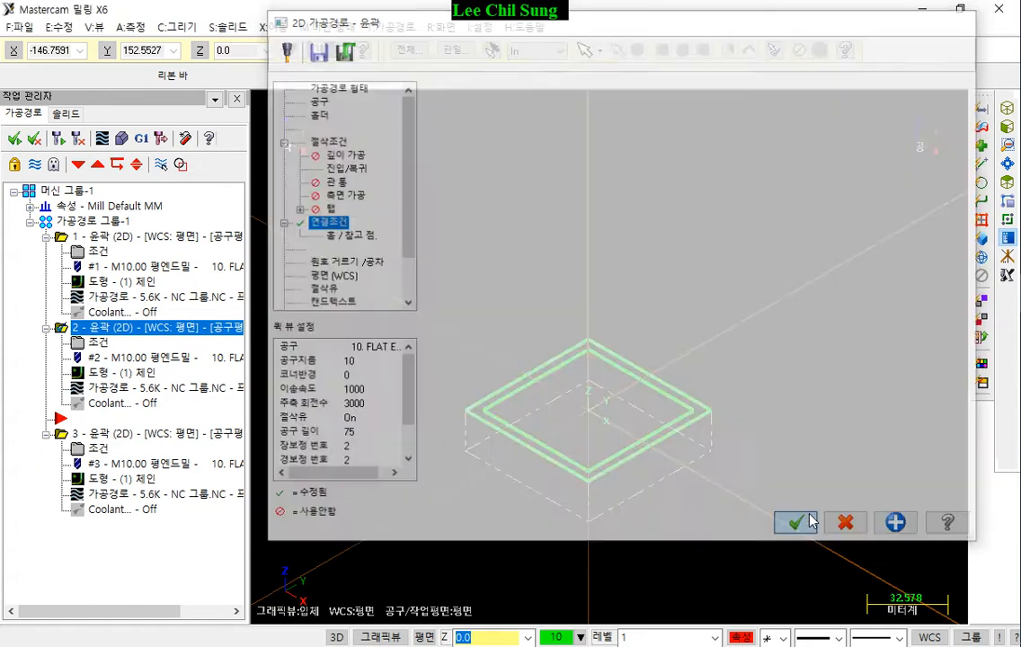
Set the third contour operation's incremental cutting depth to -10 and regenerate all invalid operations
left_click(97, 448)
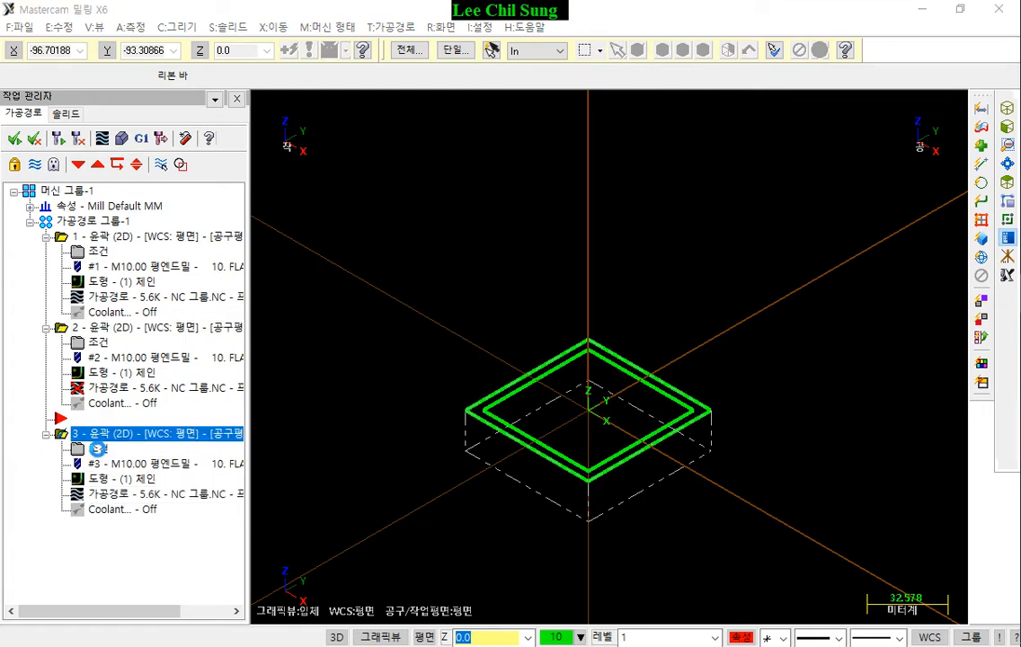
double_click(719, 423)
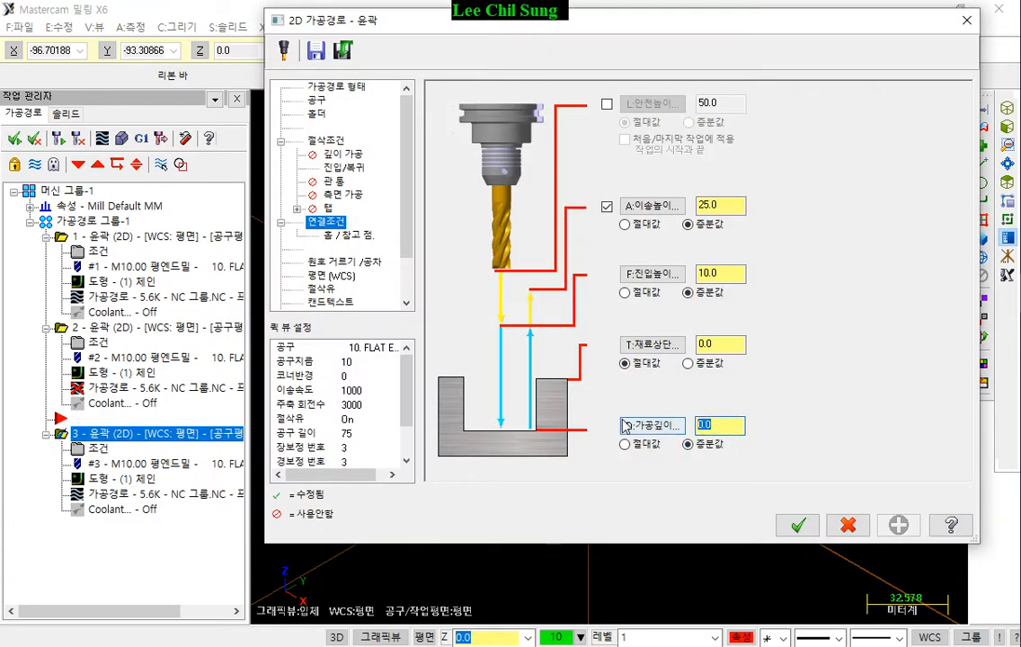
type("-10")
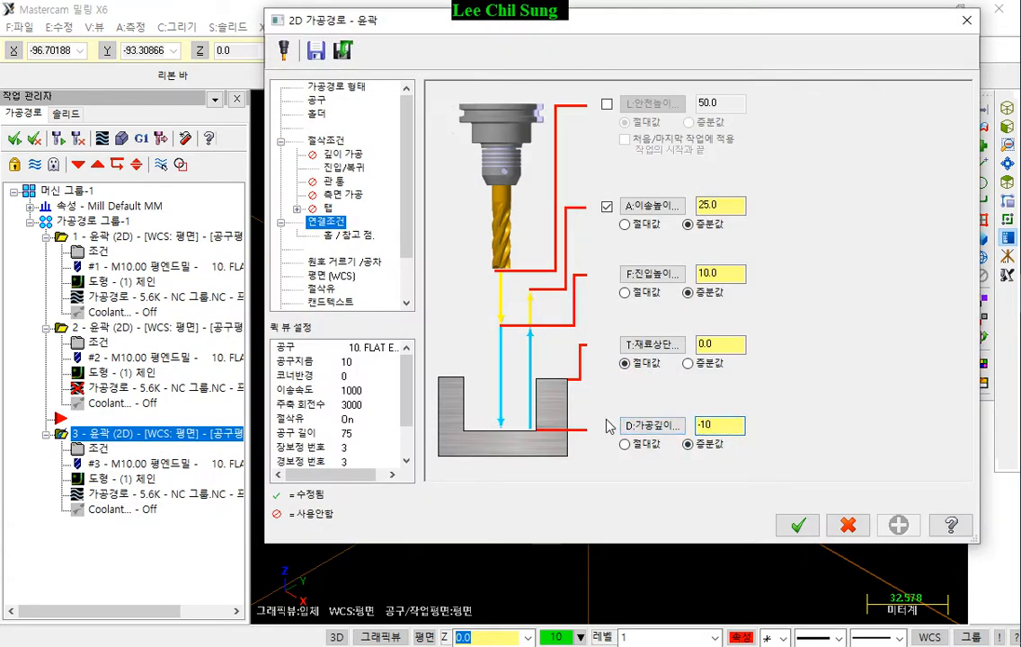
left_click(796, 526)
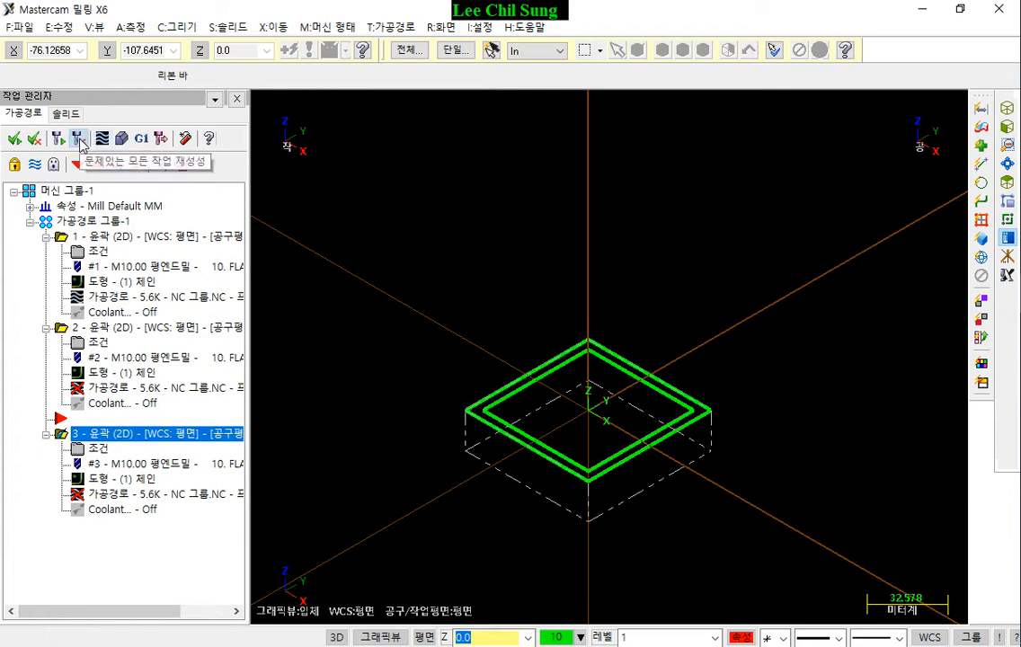
left_click(80, 140)
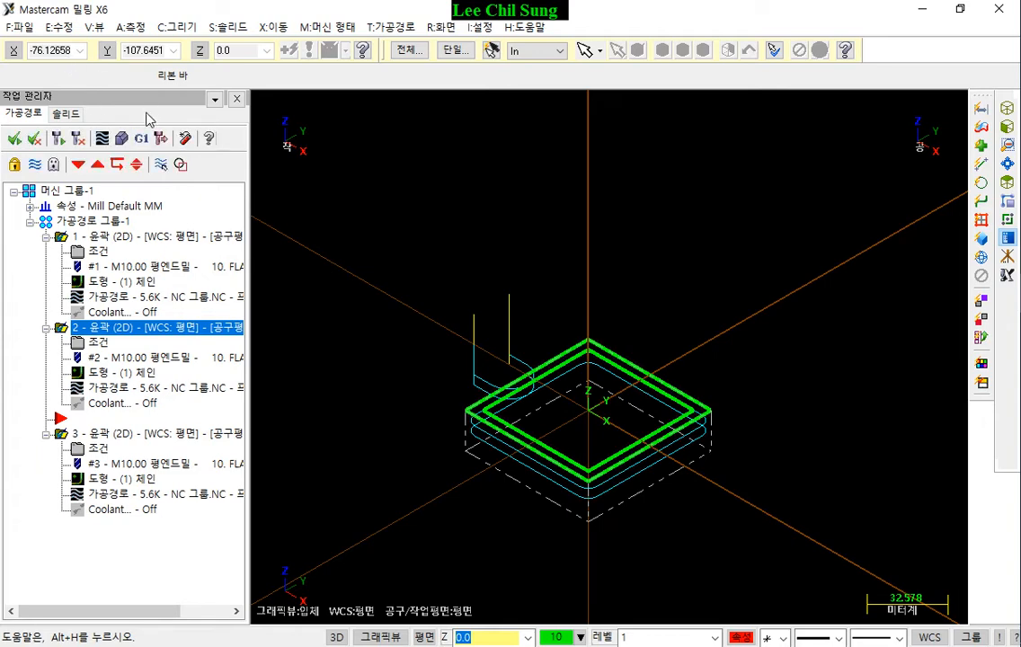
Open the machining simulation for all three contour operations, with stopping after each operation and the coordinate and detail display enabled
left_click(122, 139)
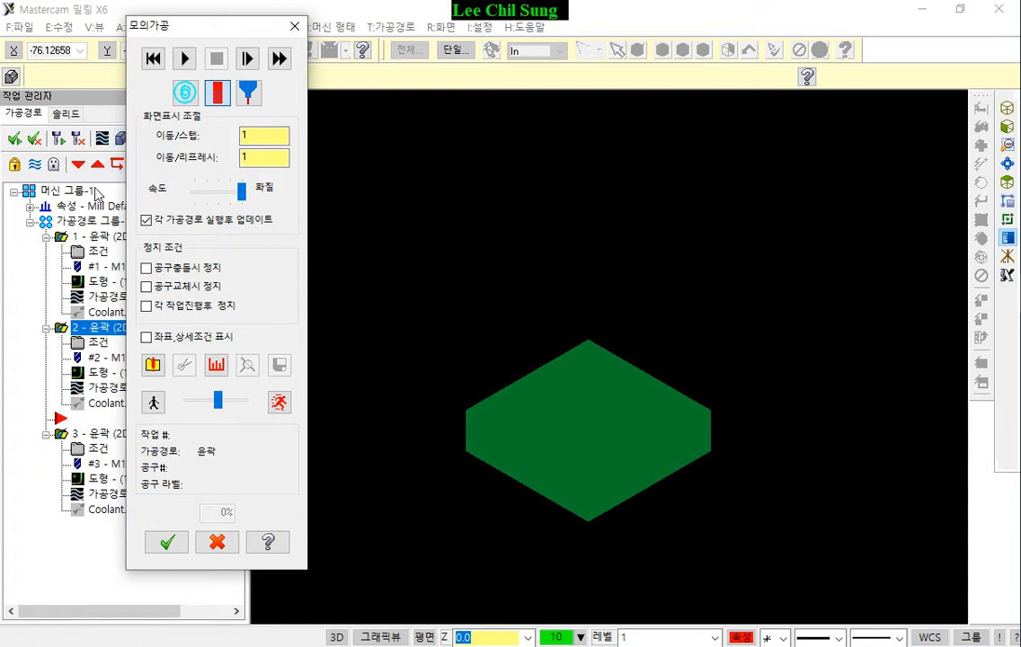
left_click(158, 307)
left_click(155, 338)
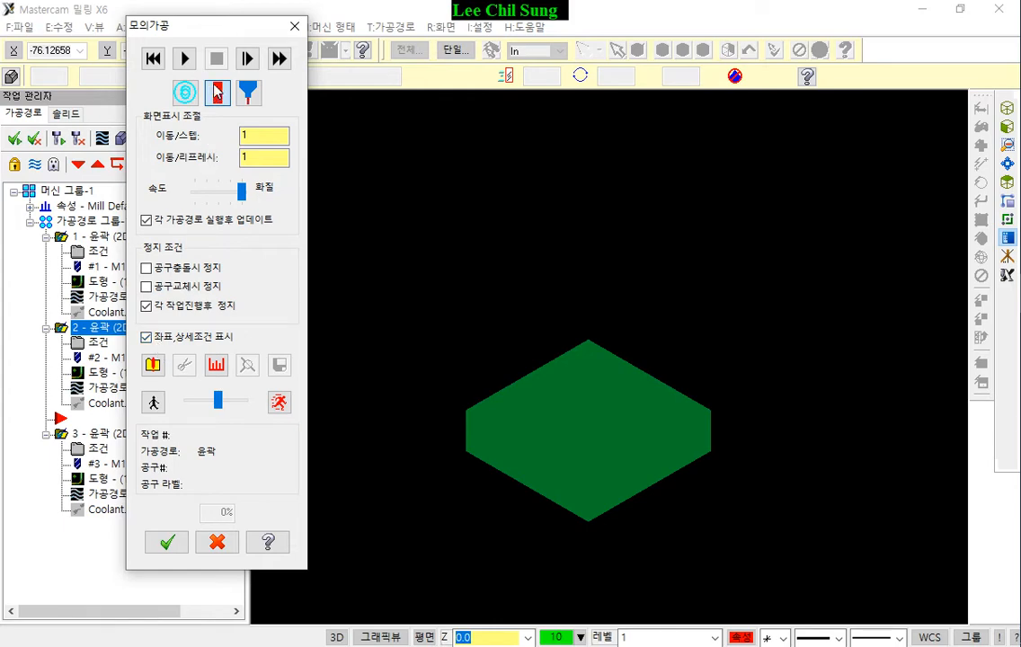
left_click_drag(221, 26, 883, 82)
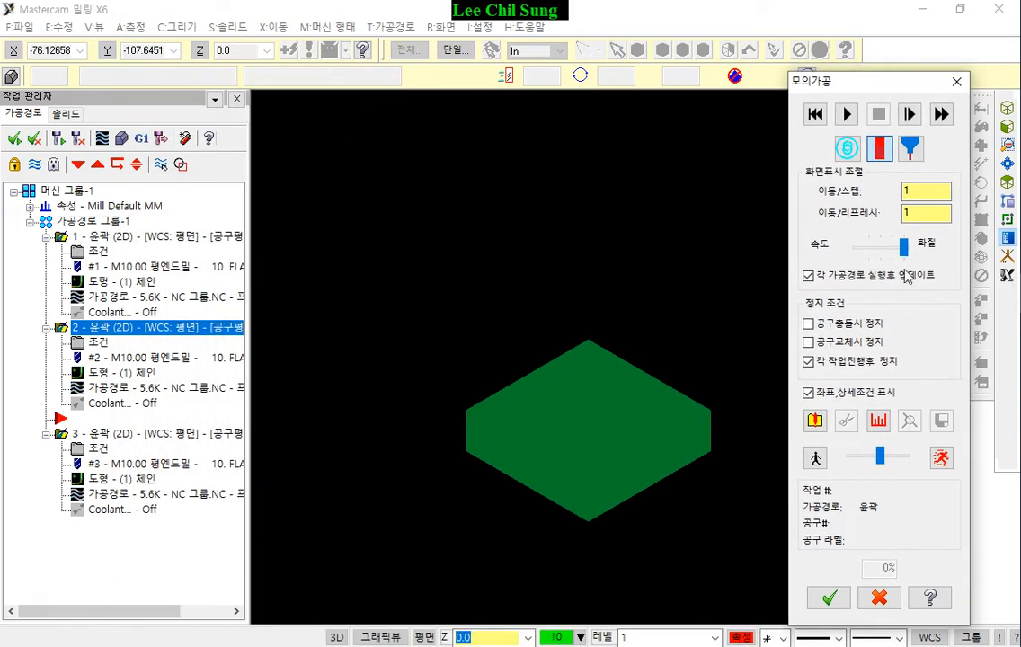
Run the simulation through all three contour operations one at a time, inspecting the stepped stock from a lower angle
left_click(847, 115)
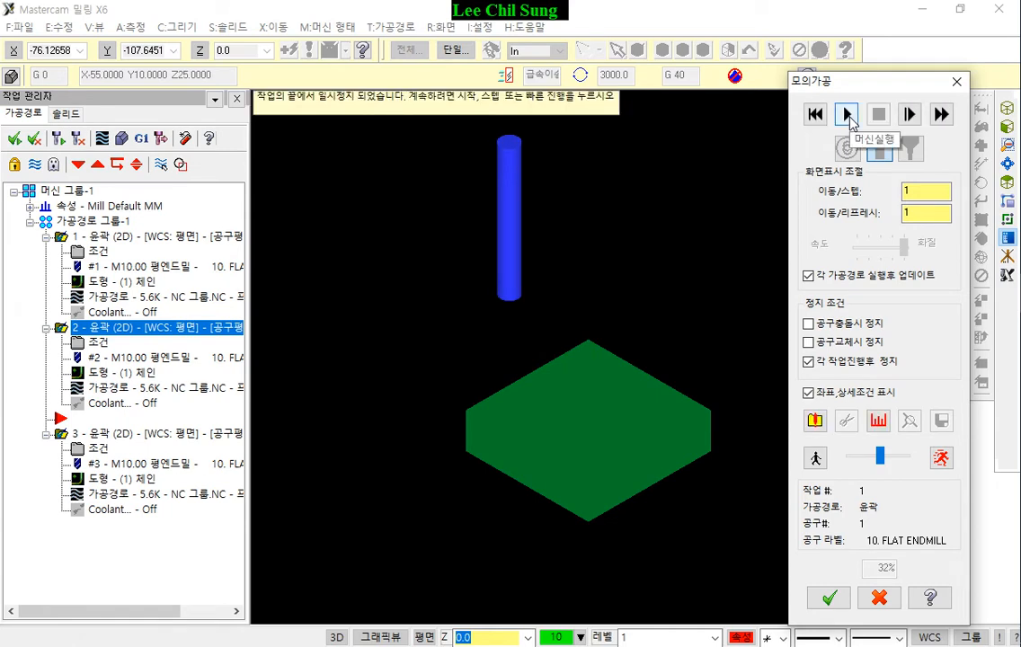
left_click(848, 116)
left_click(848, 116)
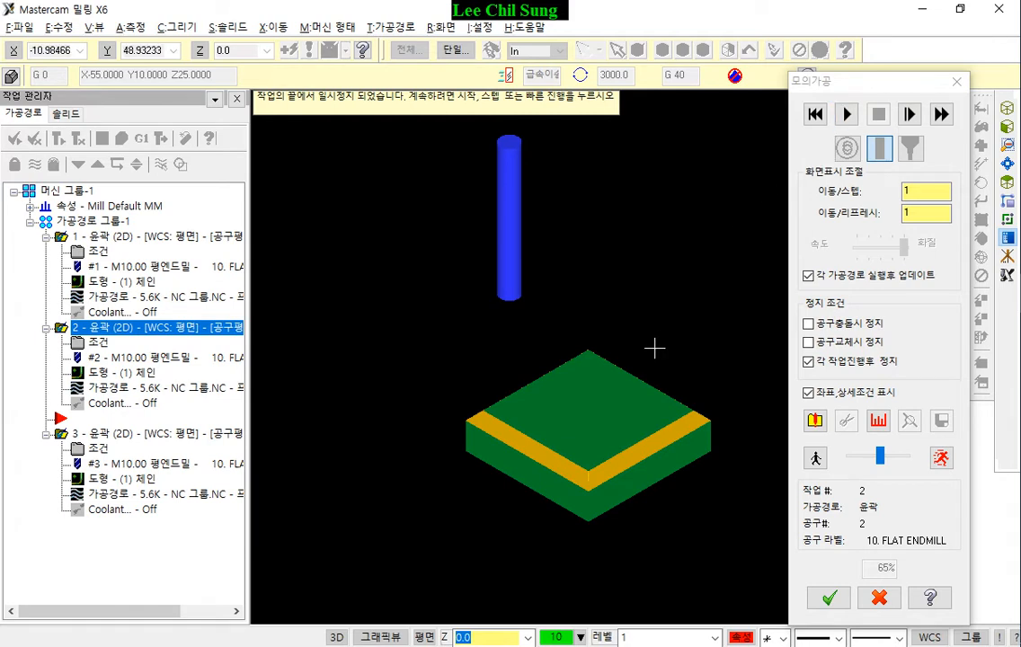
middle_click_drag(655, 348, 641, 322)
scroll(688, 433, "up", 3)
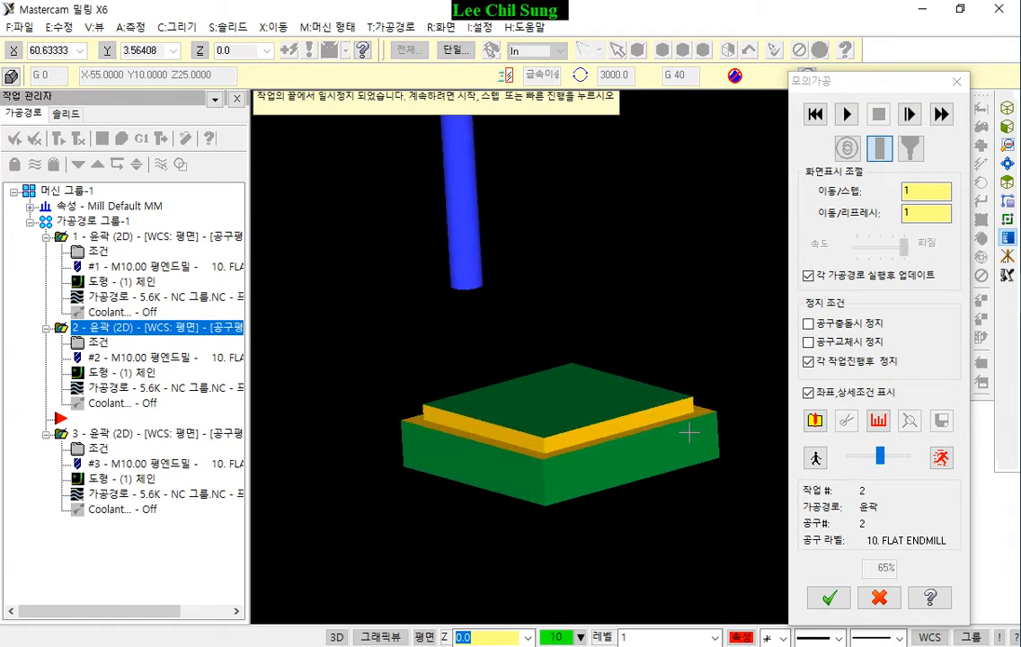
scroll(688, 434, "up", 1)
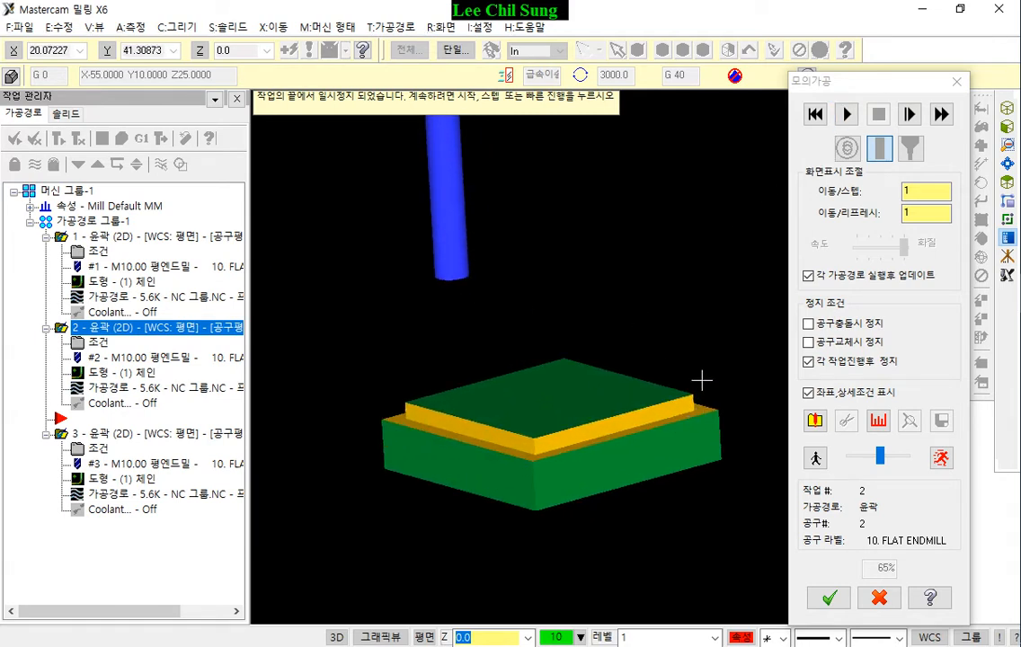
left_click(847, 114)
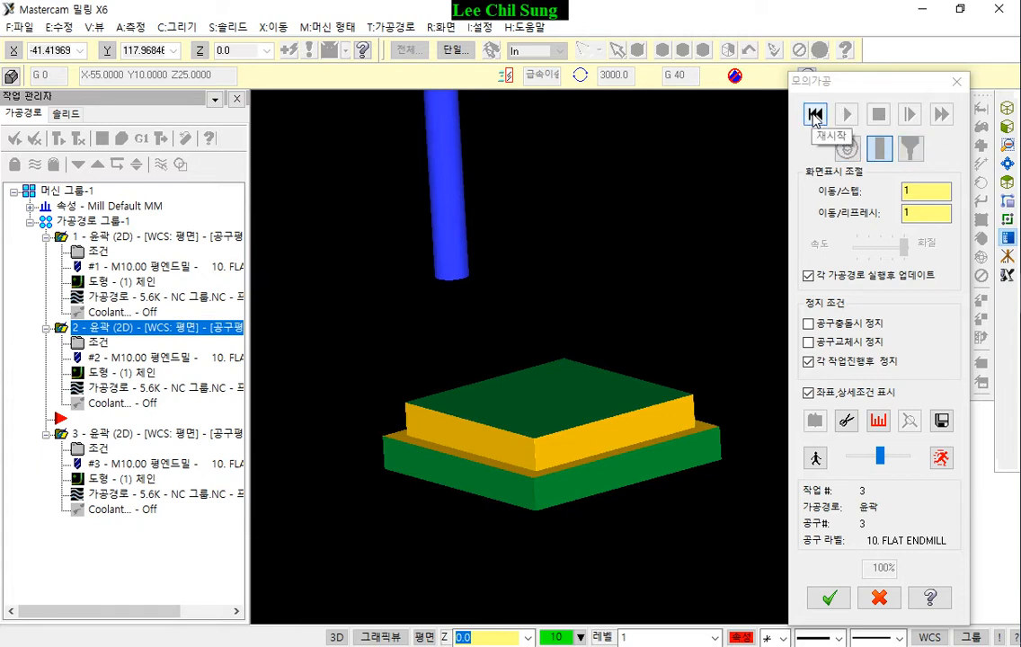
Reset the simulation to the uncut stock and enable color change at tool changes in its settings
left_click(816, 114)
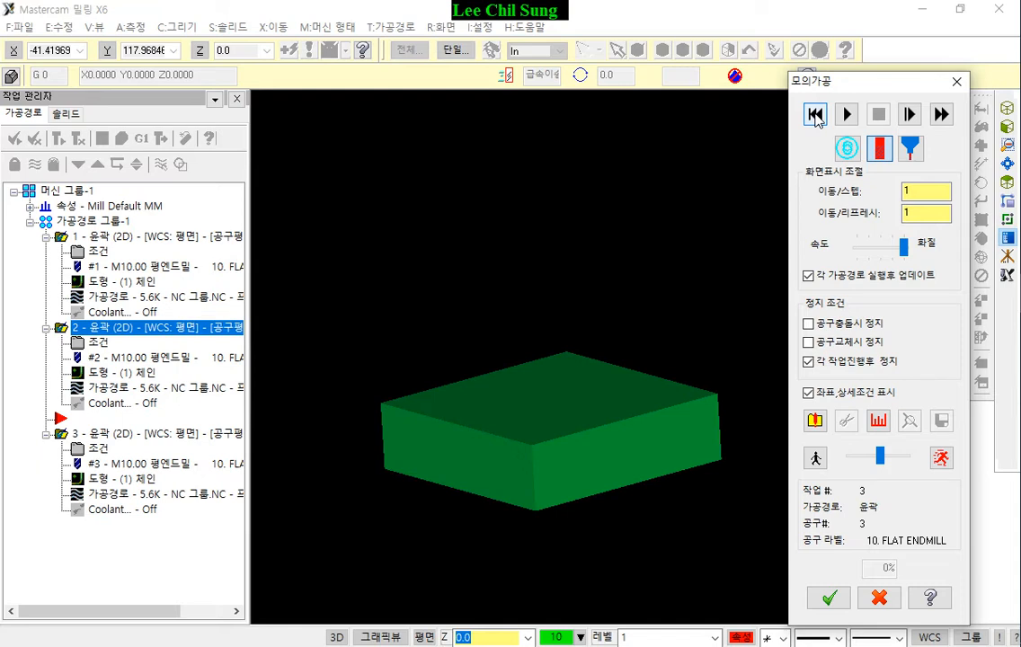
left_click(814, 421)
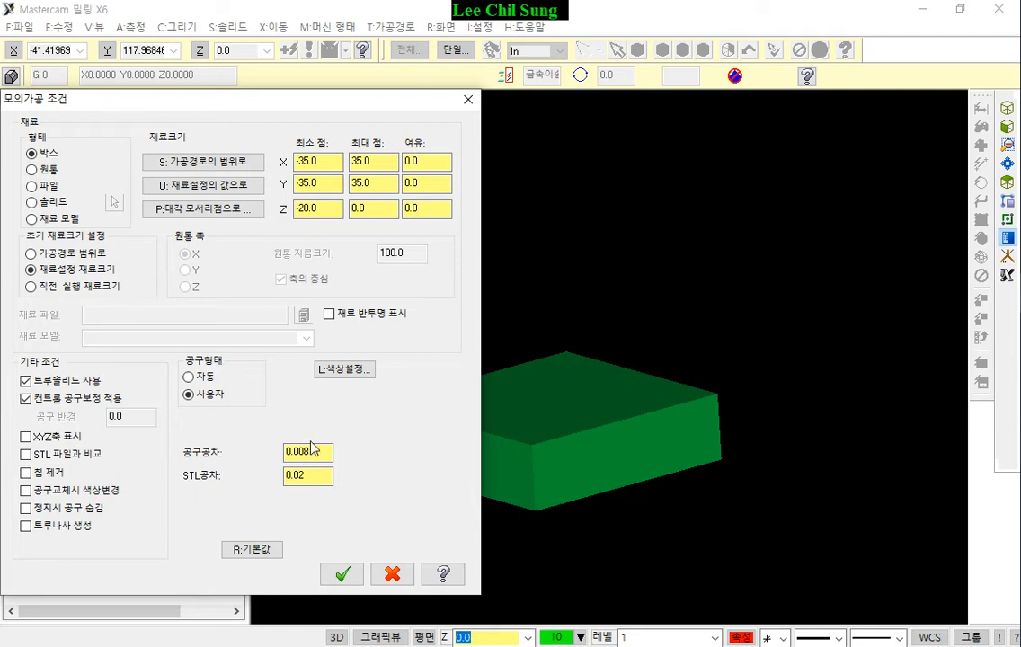
left_click(76, 494)
left_click(342, 575)
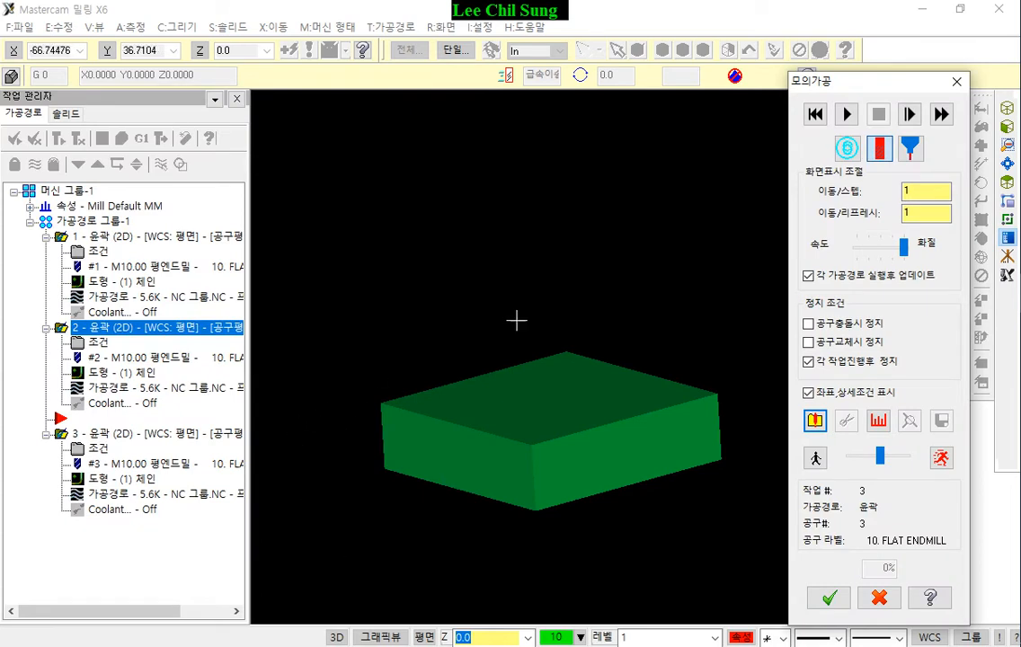
Rerun the simulation operation by operation to compare the cut colors of the three tools
left_click(848, 114)
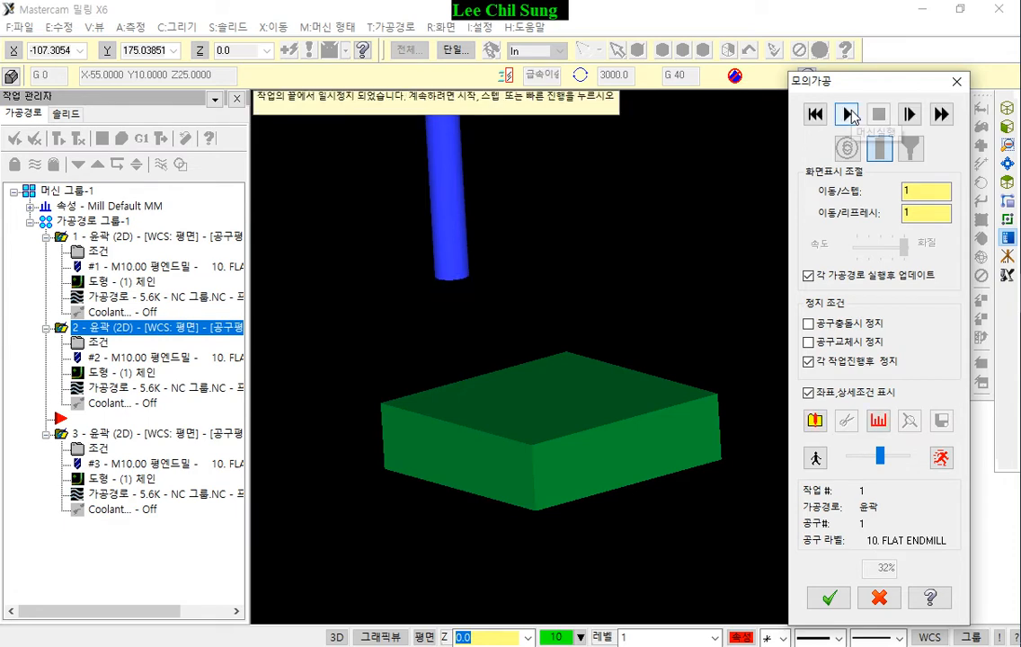
left_click(850, 114)
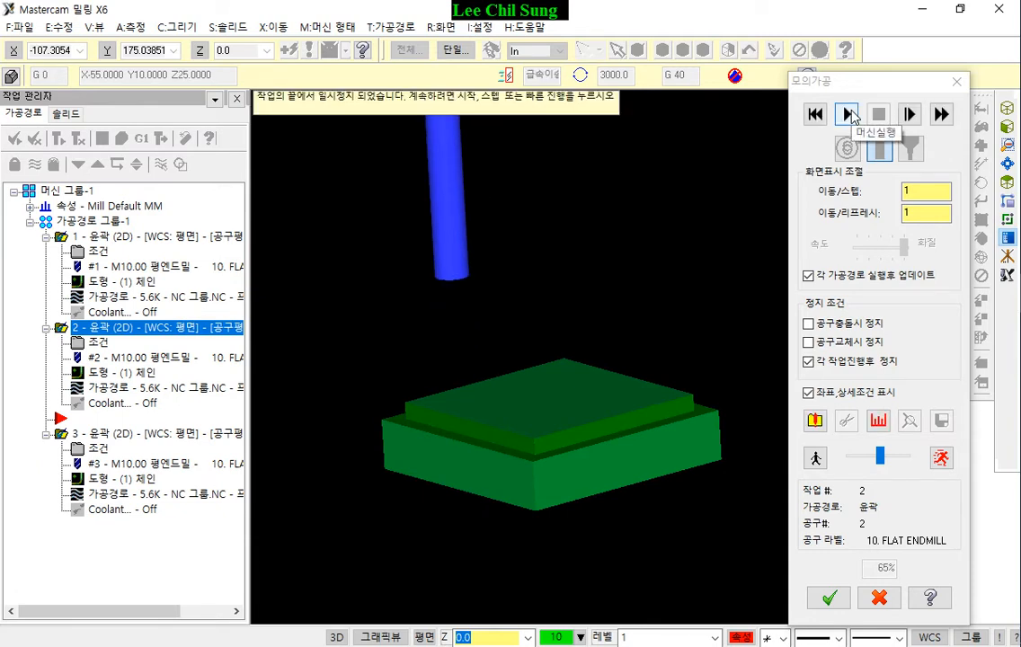
left_click(849, 114)
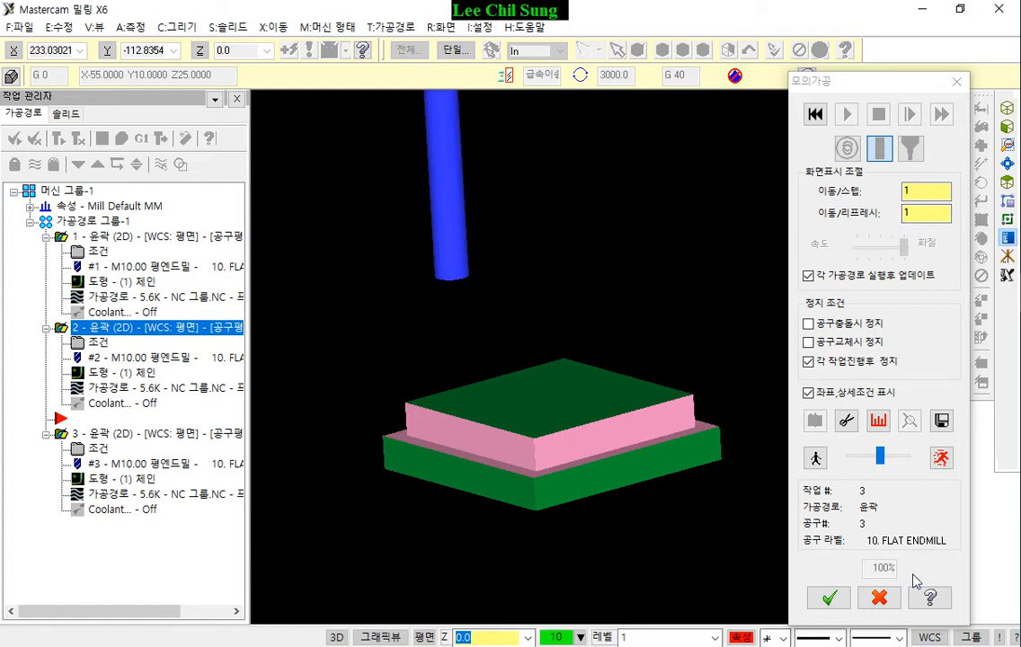
Close the machining simulation and post the contour operations to an NC file, with overwriting of the existing file enabled
left_click(881, 597)
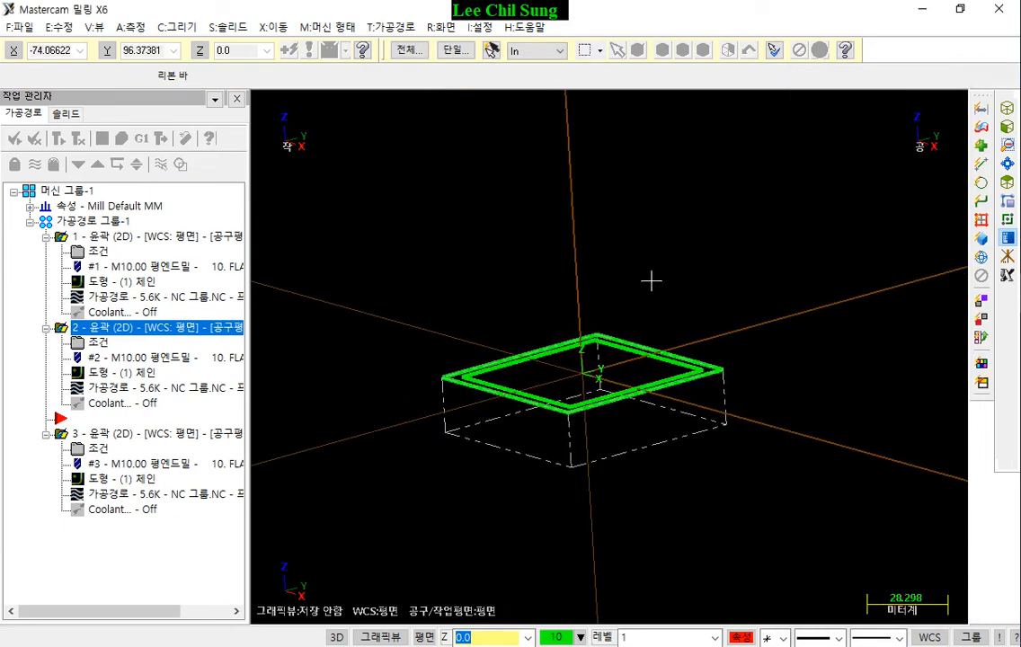
middle_click_drag(591, 321, 598, 339)
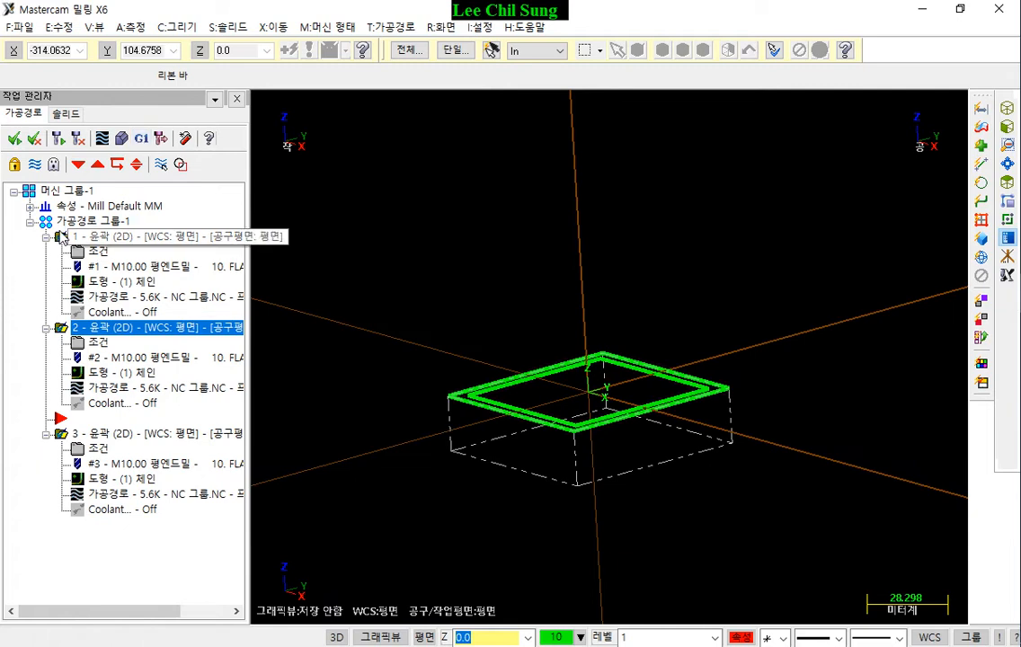
left_click(141, 139)
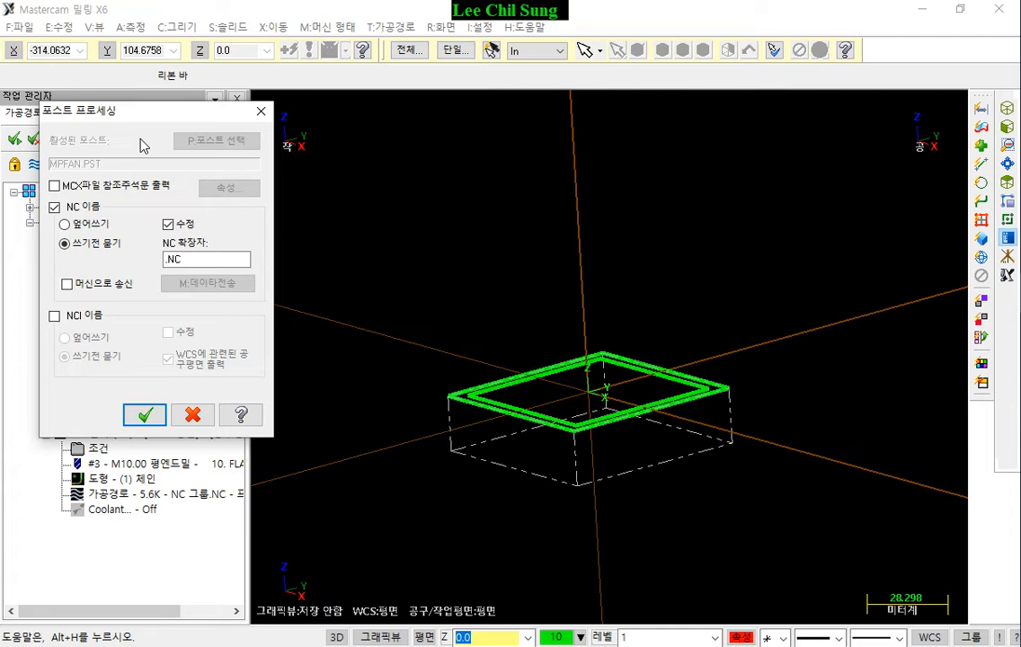
left_click(71, 224)
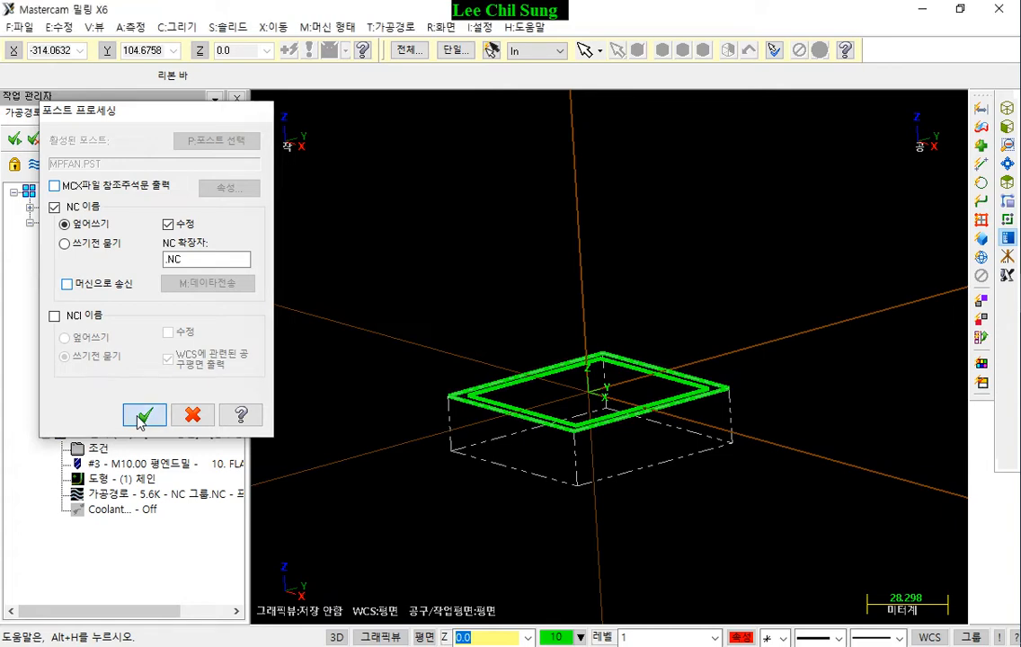
left_click(143, 416)
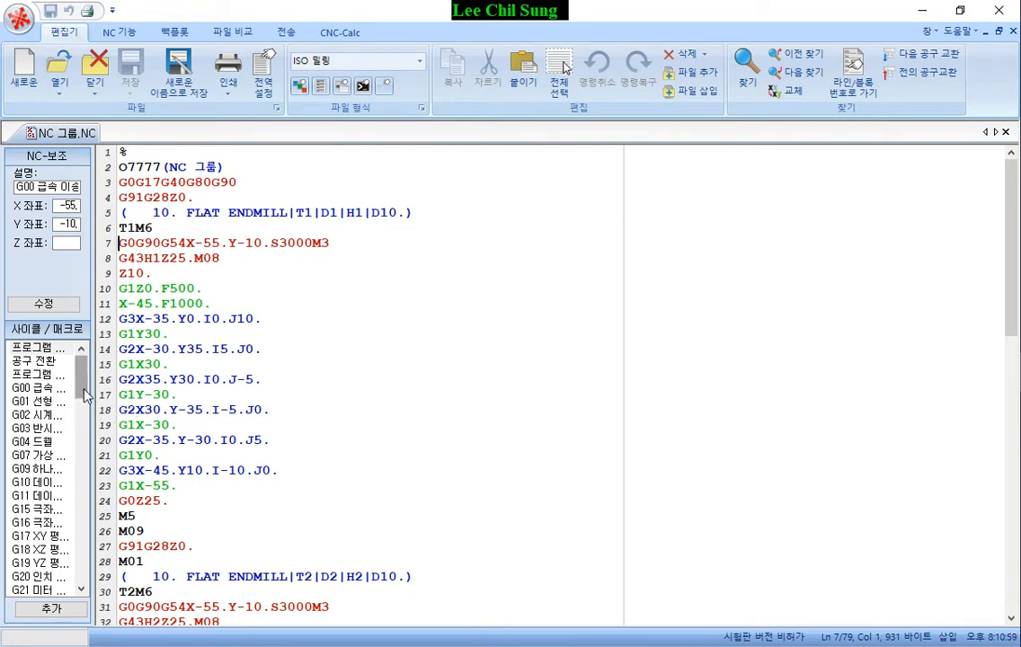
Open the backplot of the posted NC program and inspect the tool and toolpaths from a lower angle
left_click(173, 33)
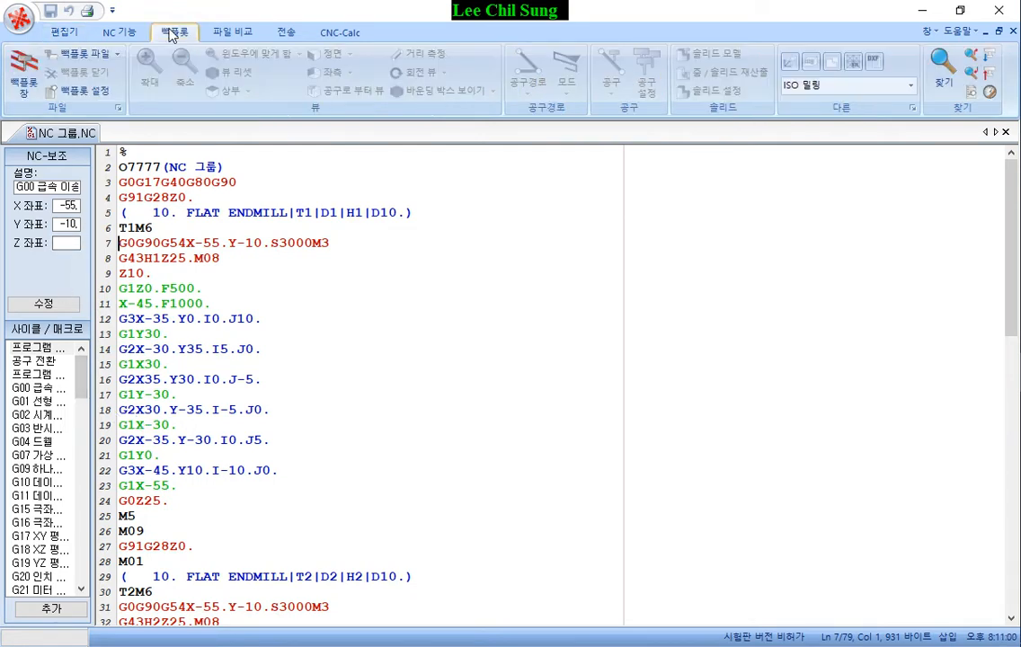
left_click(23, 70)
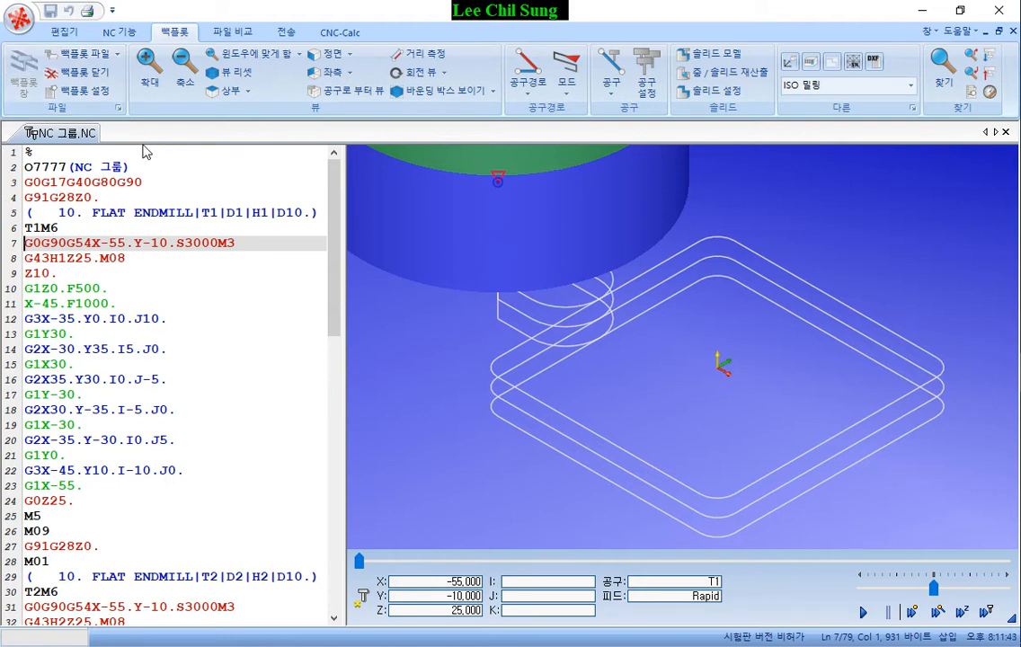
scroll(626, 376, "down", 3)
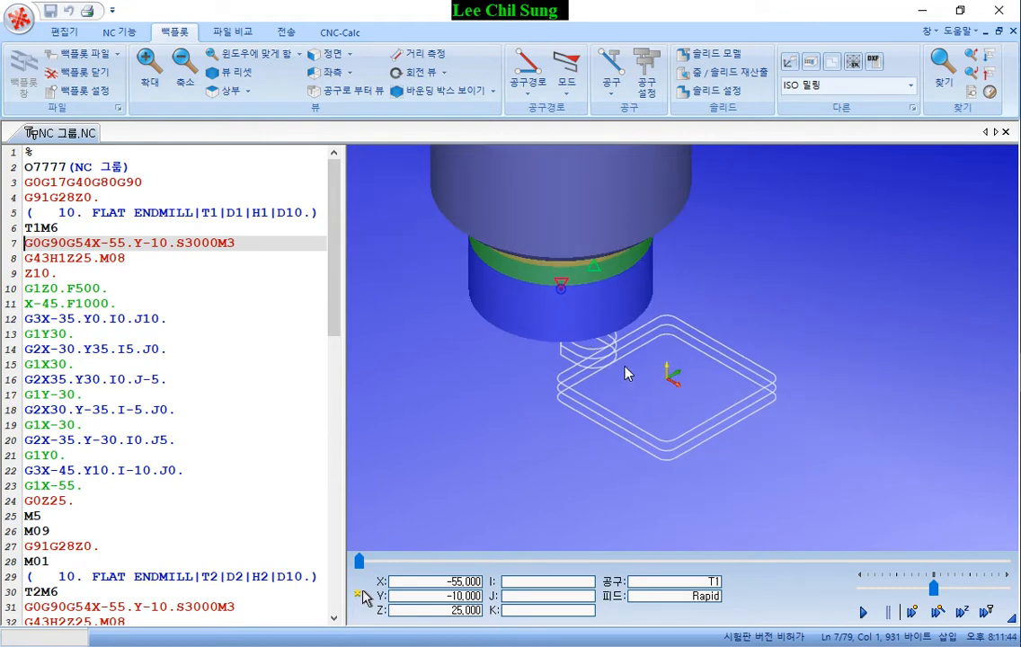
left_click_drag(626, 376, 630, 337)
scroll(629, 336, "up", 3)
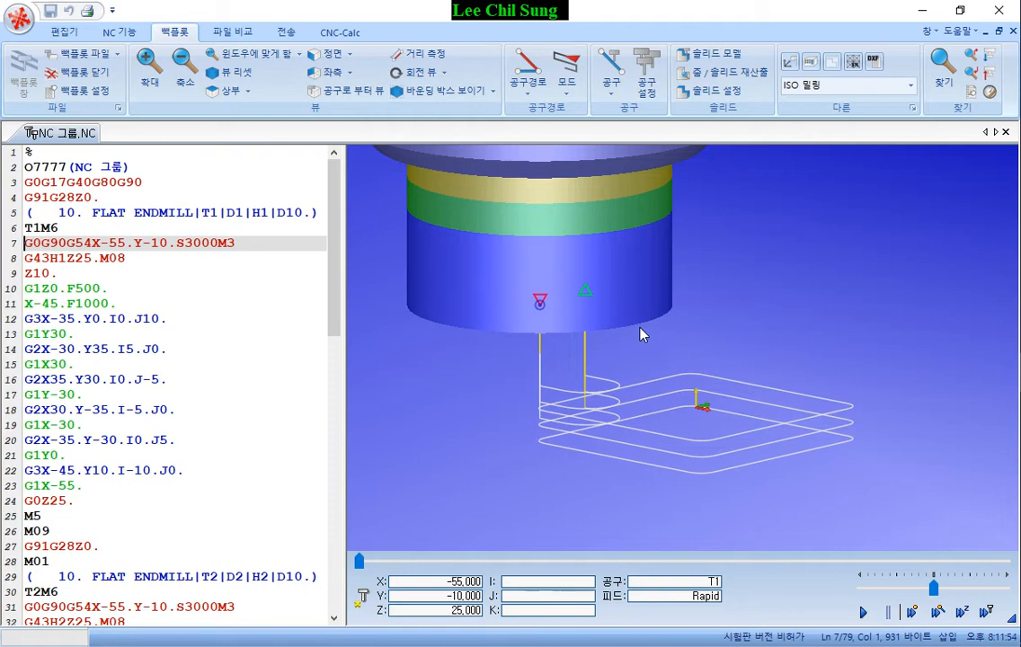
Set the diameter of flat end mill T1 to 10 mm in the backplot tool settings
left_click(644, 77)
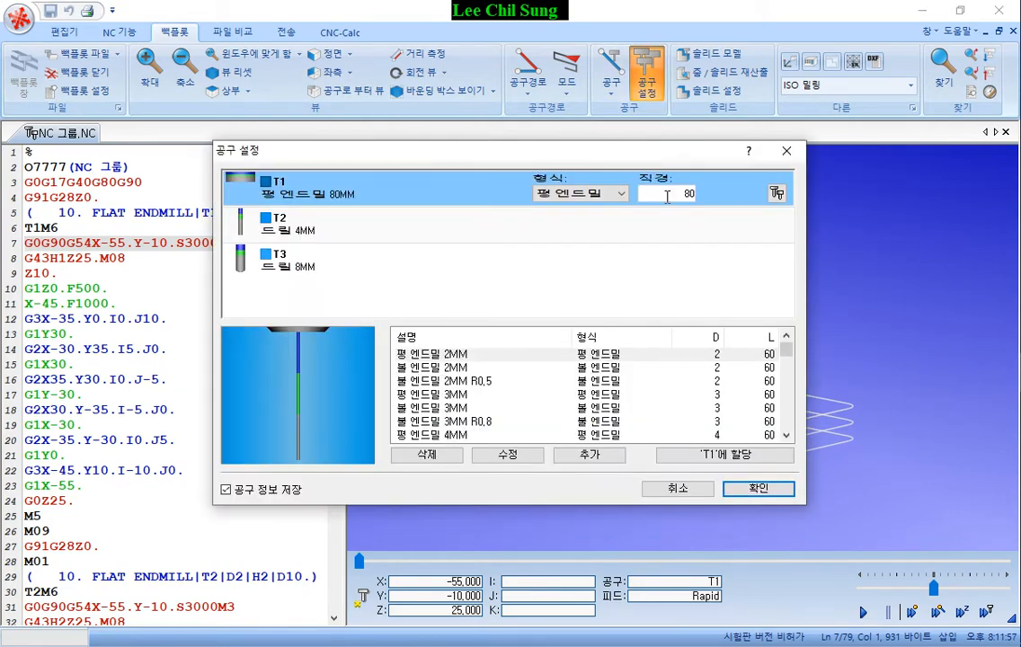
double_click(667, 196)
type("10")
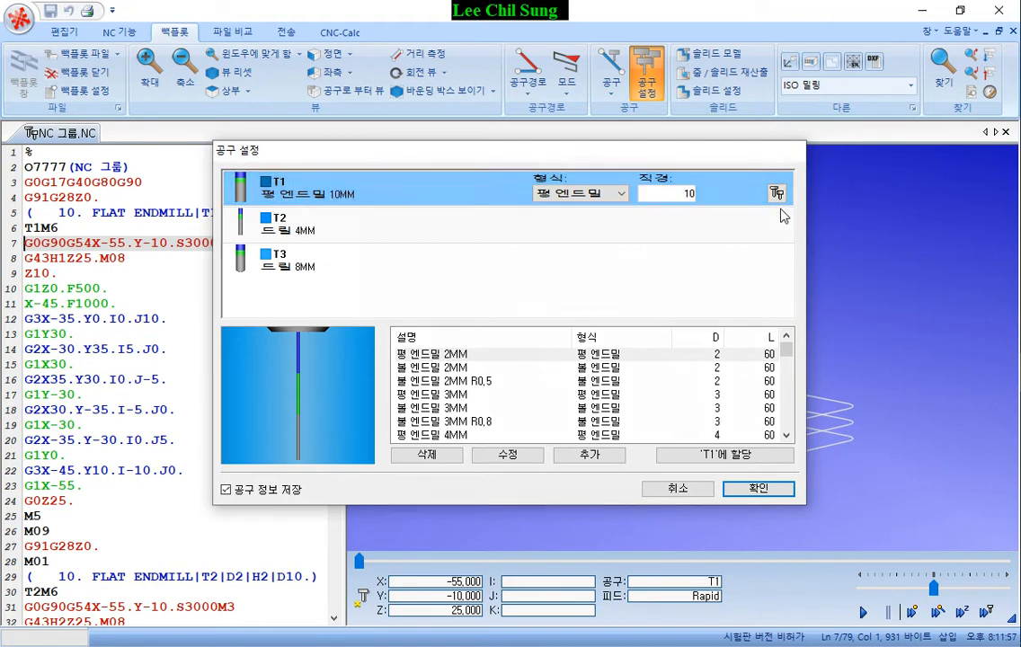
key("Return")
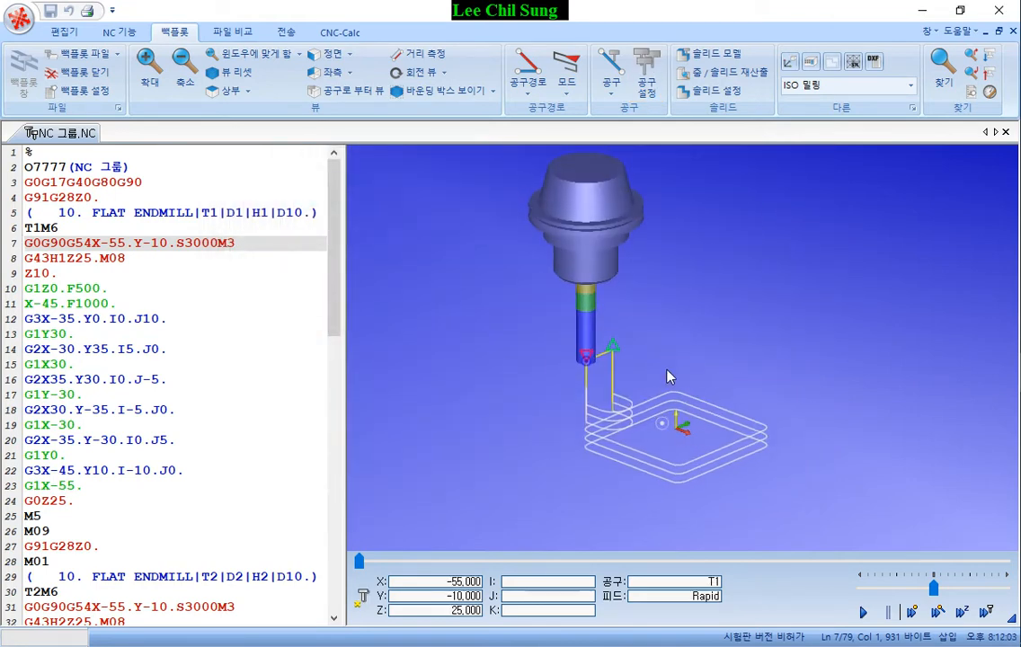
Play the backplot through the whole program, close it, return to the start of the code and close the NC editor
left_click(863, 613)
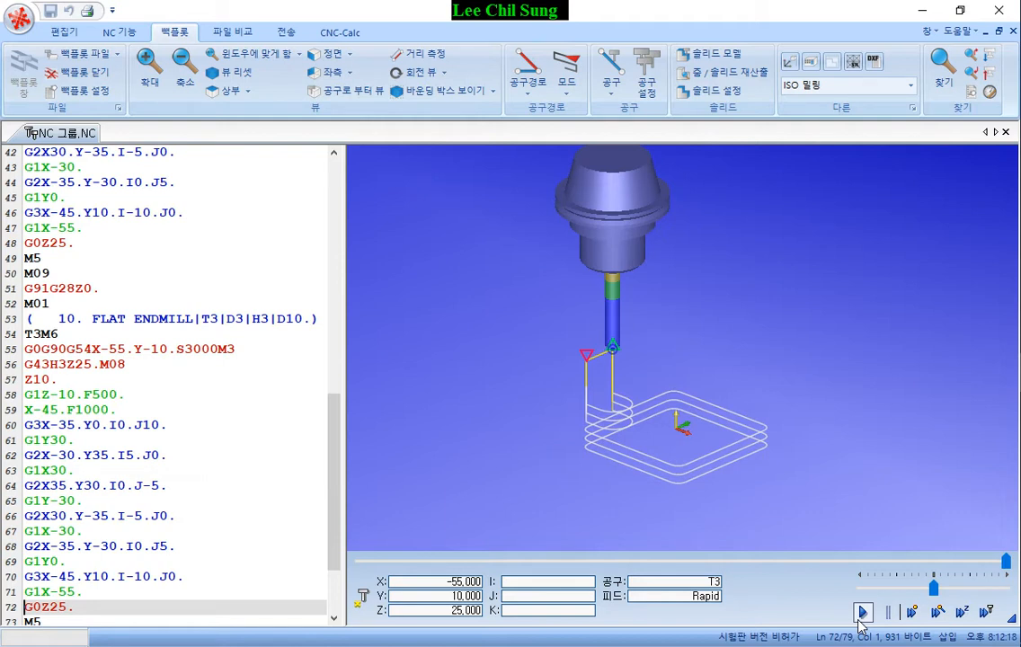
left_click(72, 73)
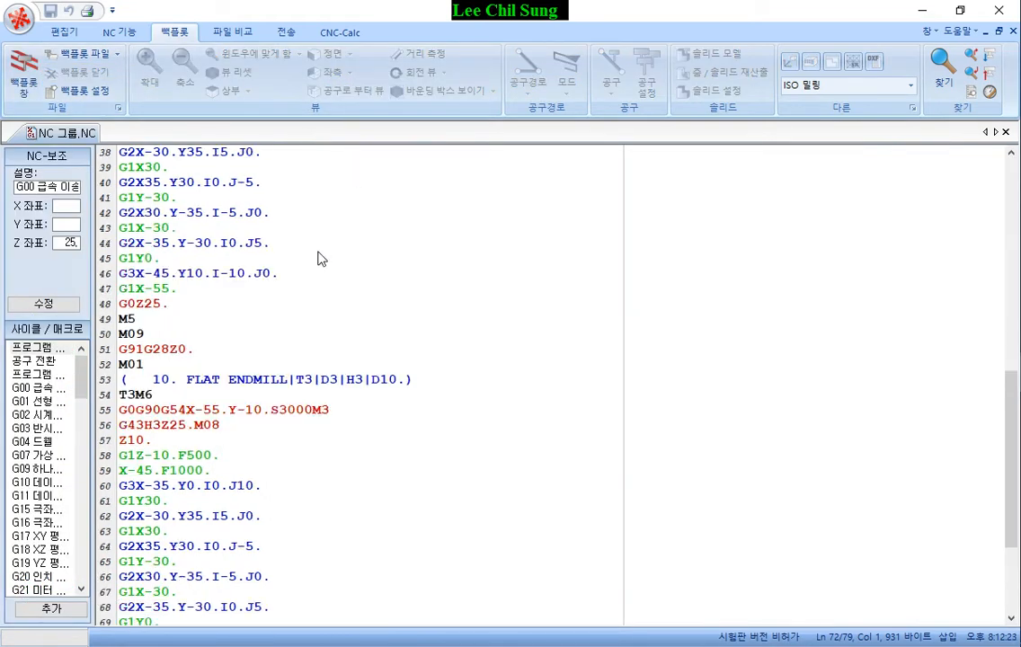
scroll(321, 259, "up", 12)
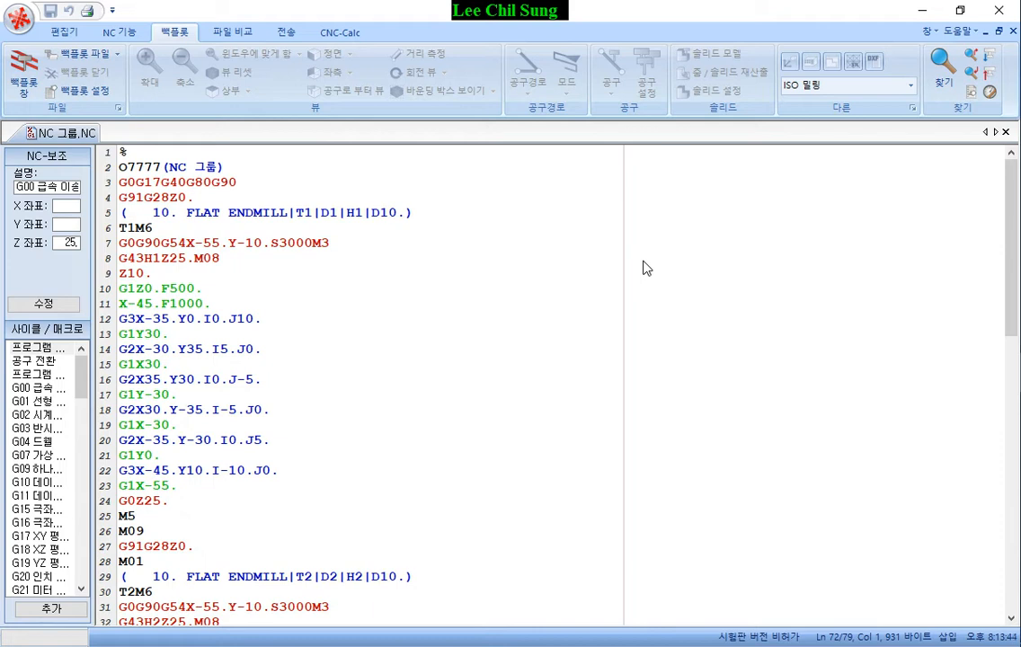
left_click(999, 9)
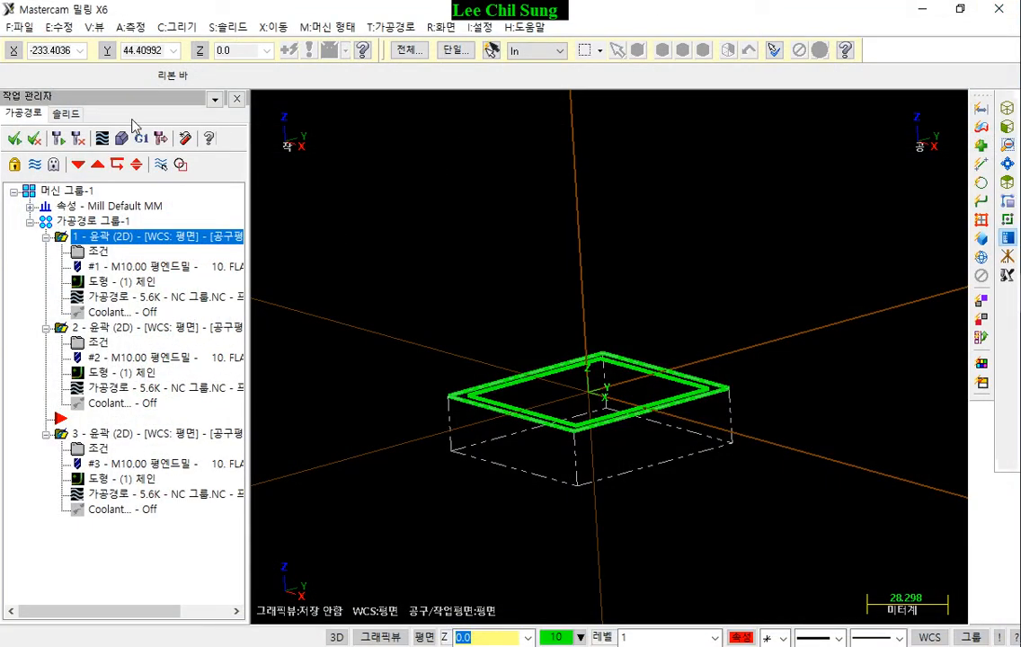
Check the active post in the post processing settings without posting, and open the machine group's file properties beside the operations tree
left_click(140, 138)
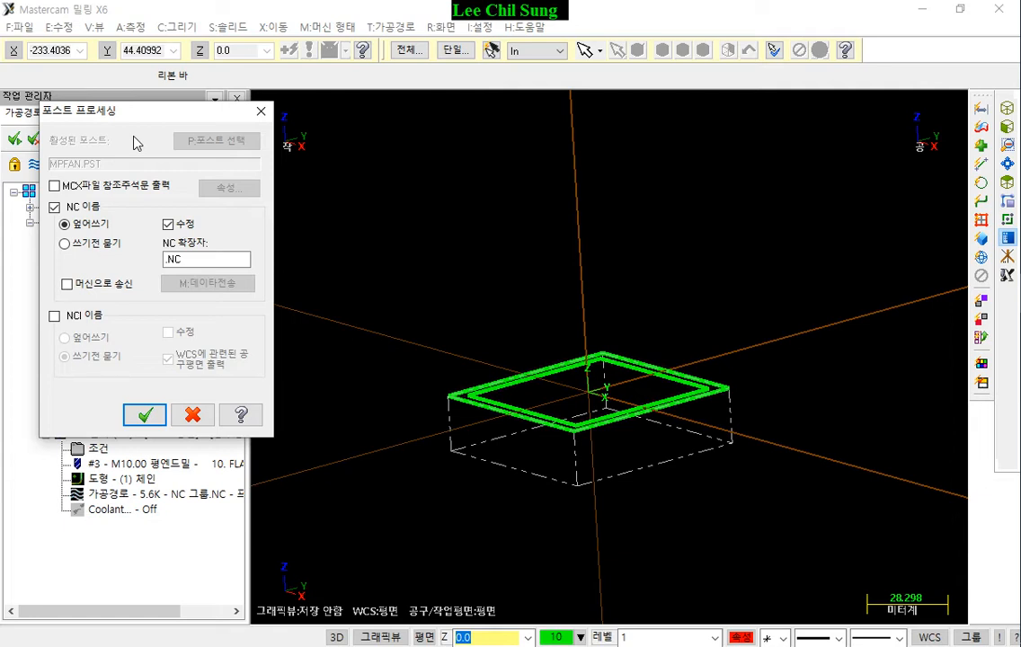
left_click(160, 414)
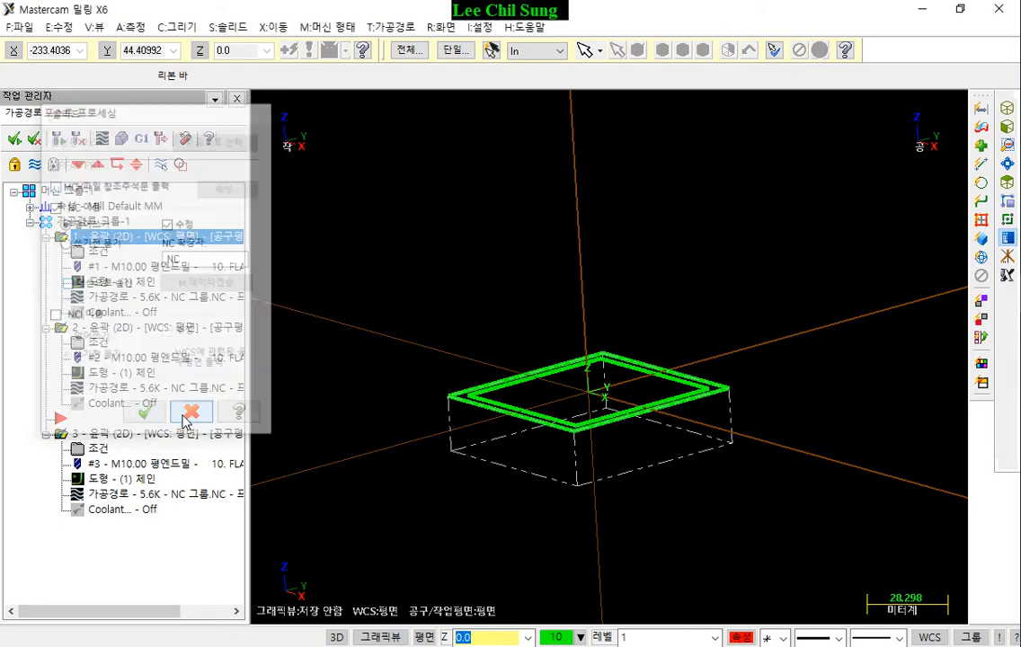
left_click(29, 206)
left_click(79, 221)
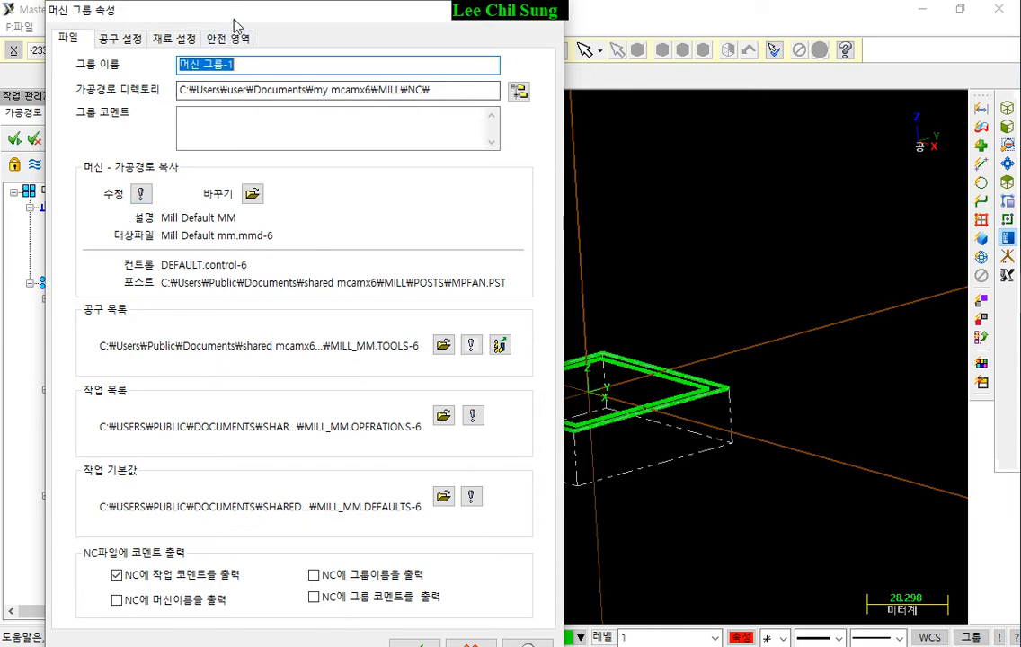
left_click_drag(239, 23, 459, 22)
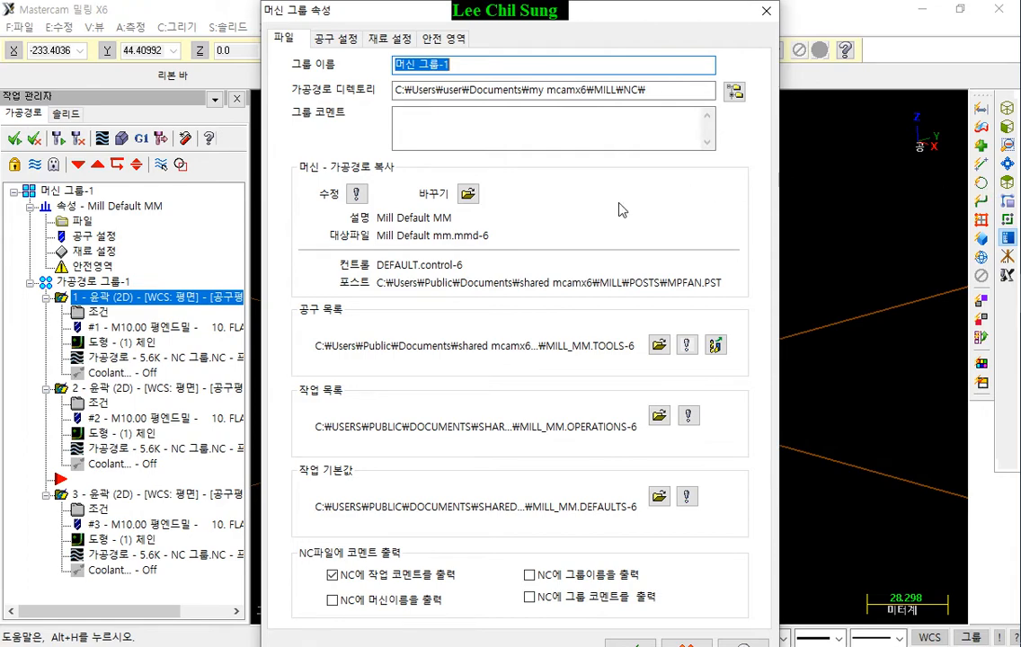
Examine the post-processor choices in the machine definition, and leave it and the machine group properties without changes
left_click(357, 196)
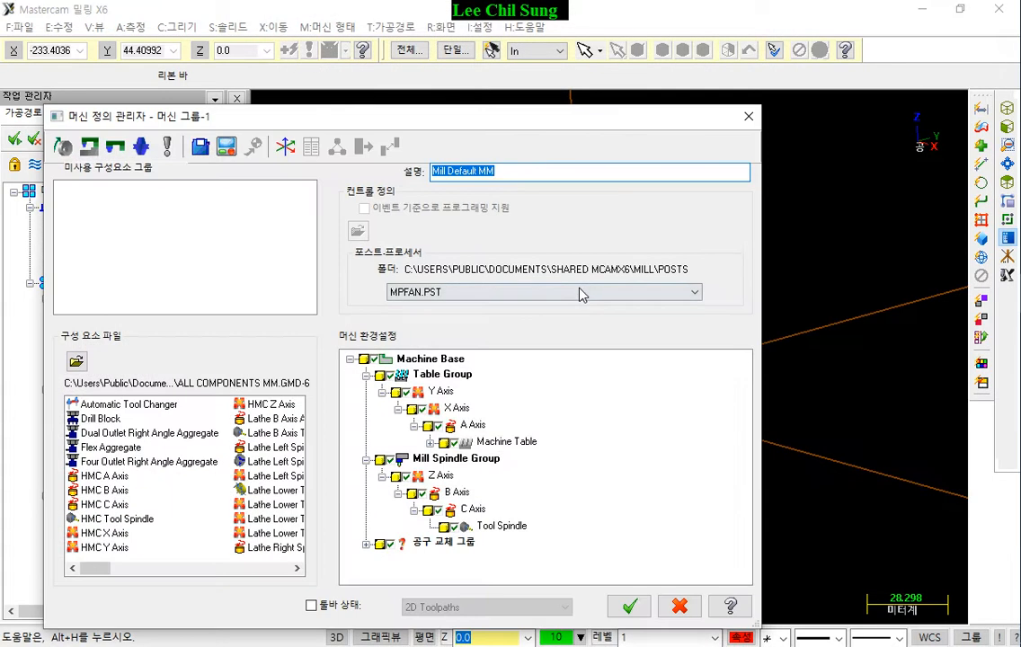
left_click(591, 300)
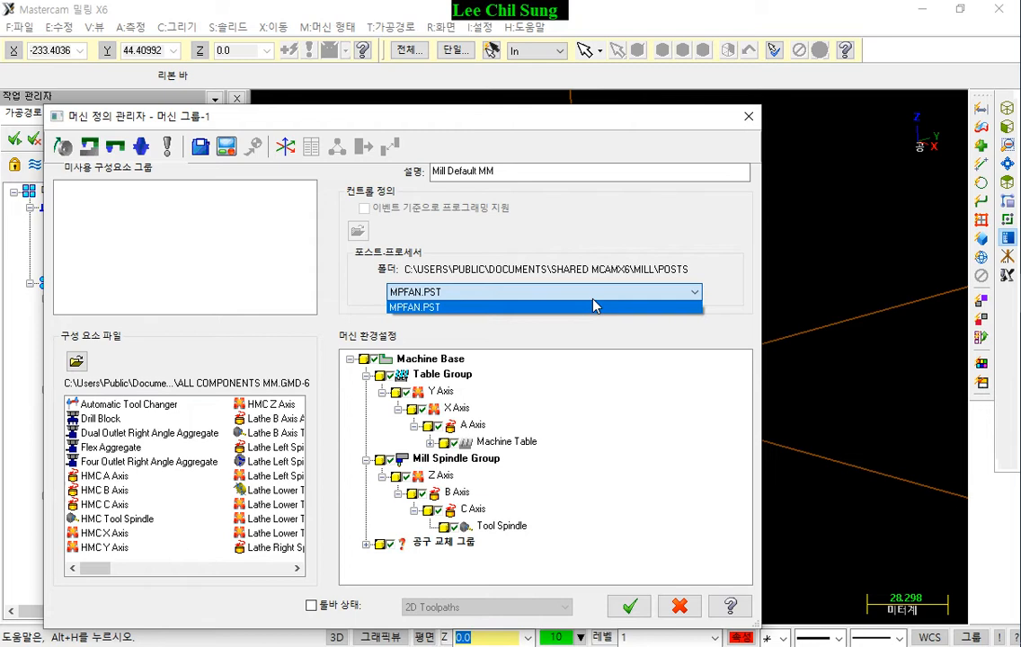
left_click(680, 606)
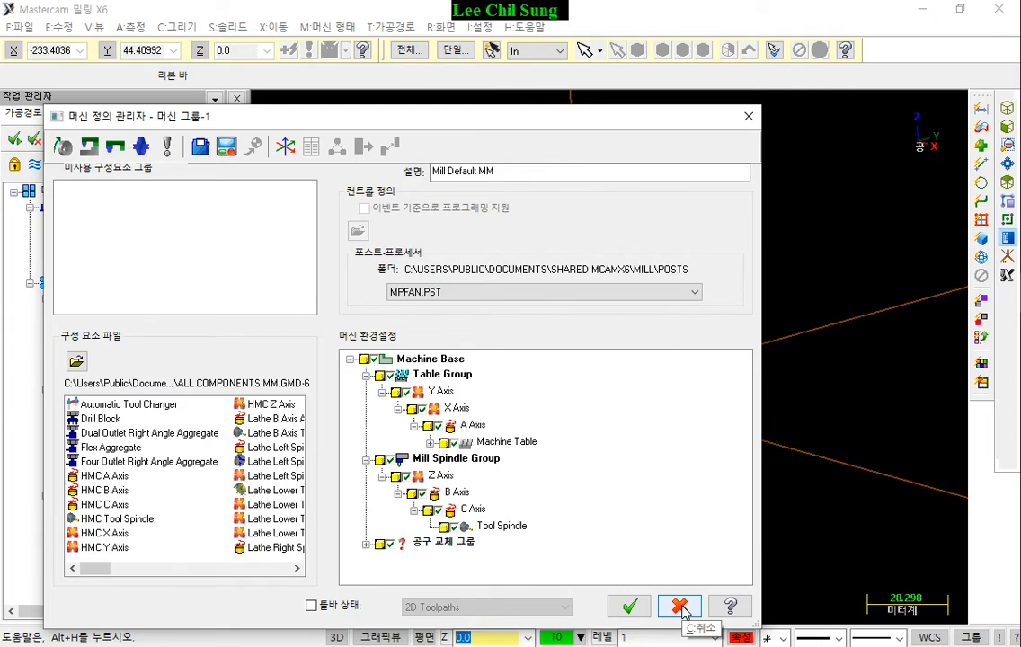
left_click(680, 608)
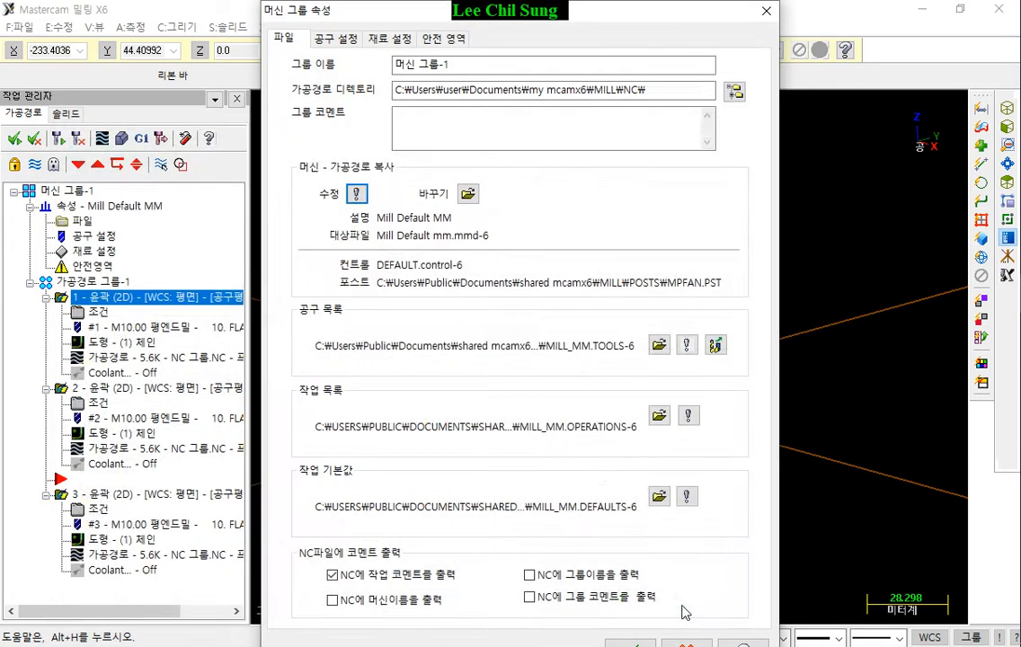
left_click(767, 11)
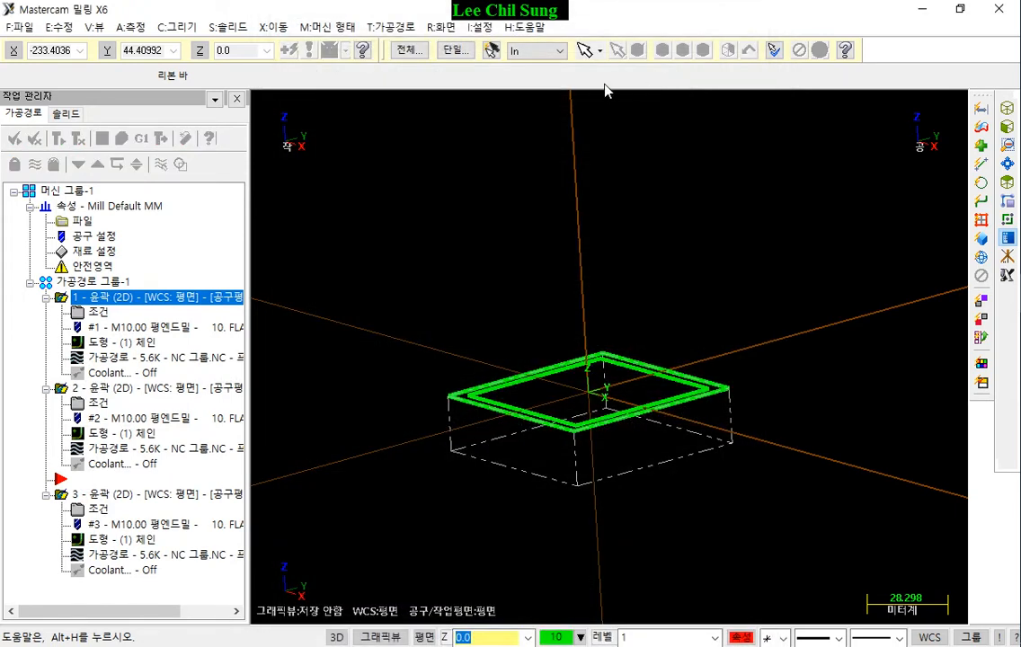
Add the Generic Fanuc 4X Mill post to the post list of the DEFAULT.control-6 control definition
left_click(479, 28)
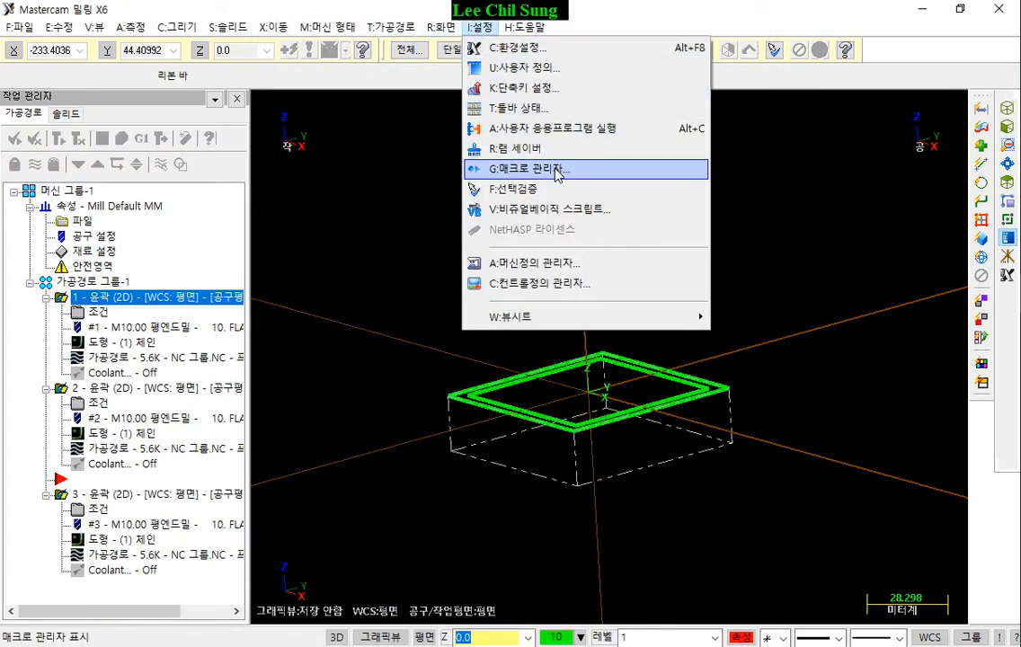
left_click(572, 288)
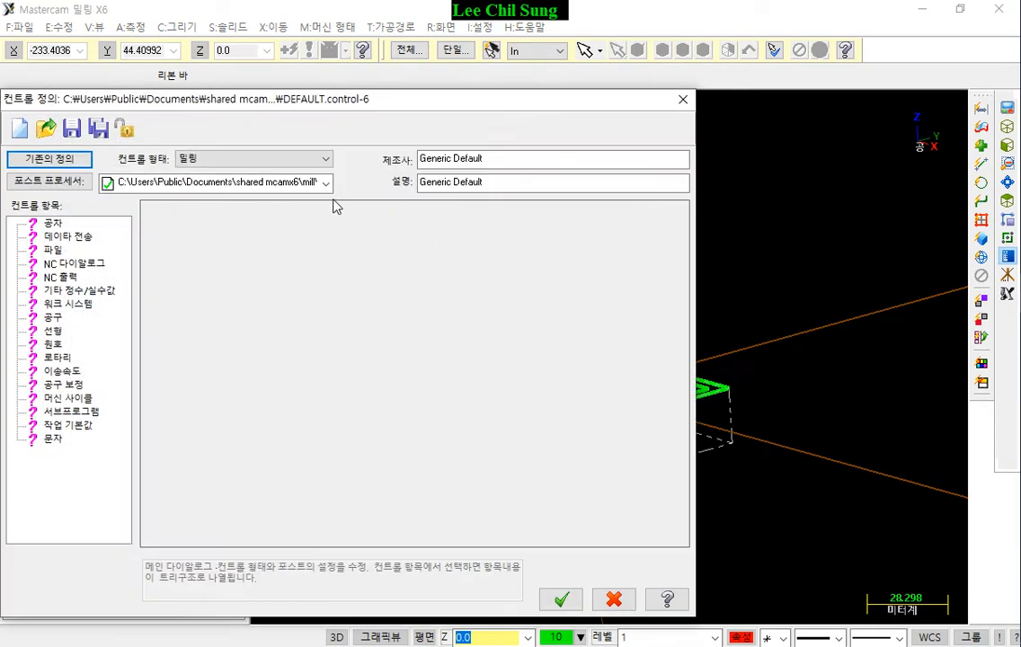
left_click(50, 180)
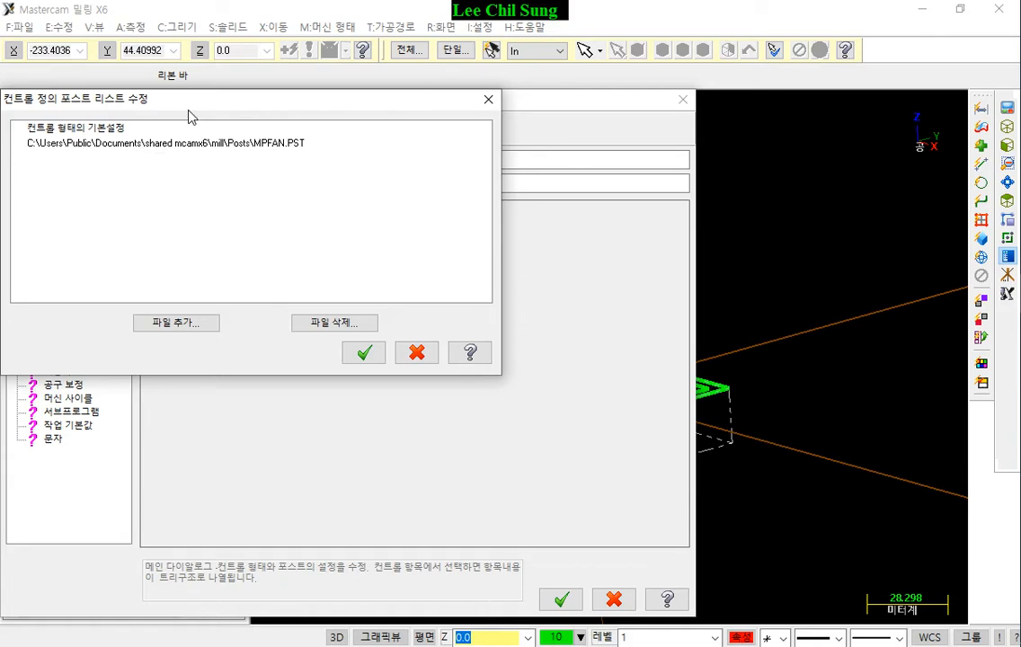
left_click_drag(192, 105, 541, 286)
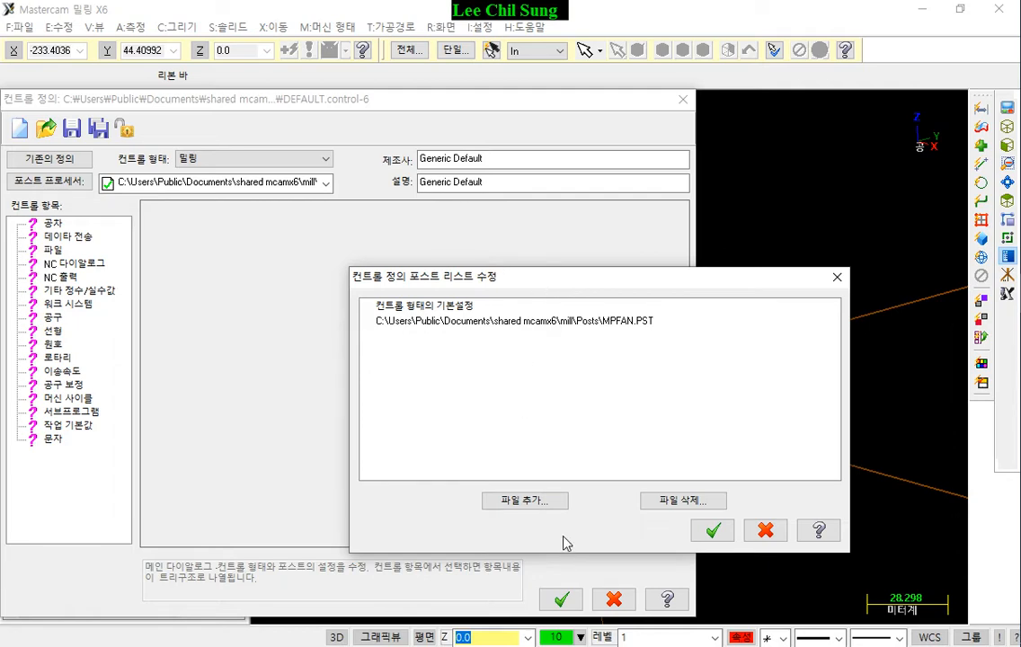
left_click(535, 501)
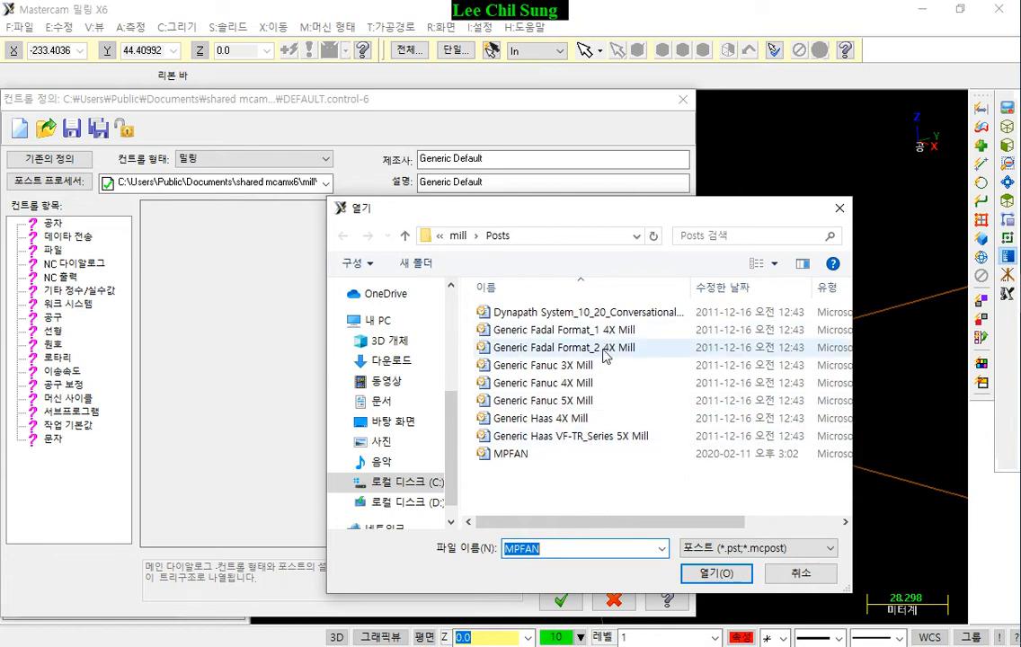
left_click(591, 383)
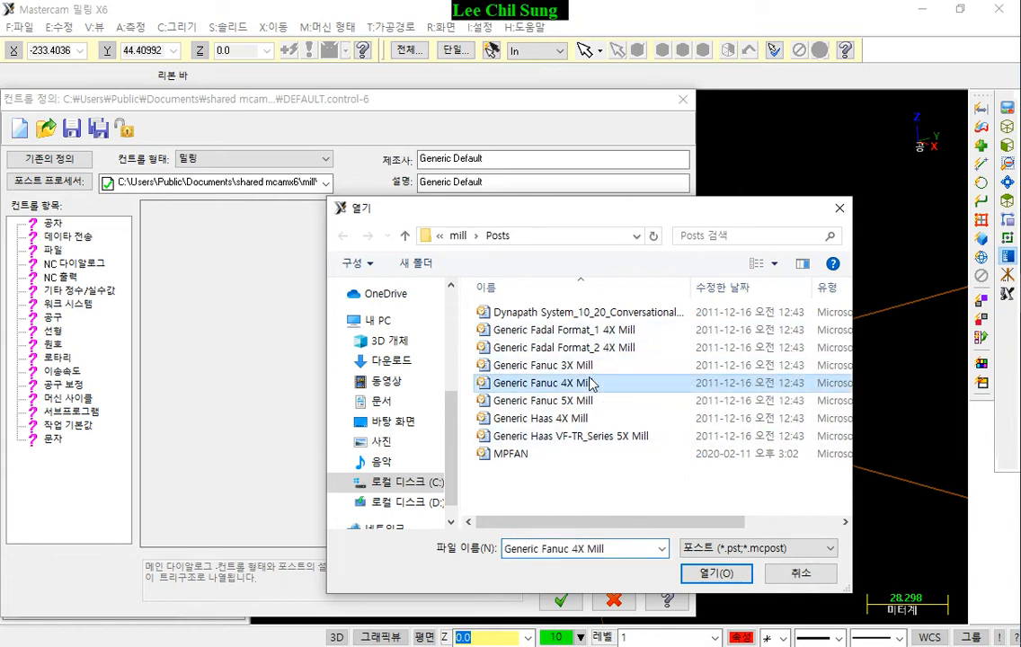
left_click(735, 575)
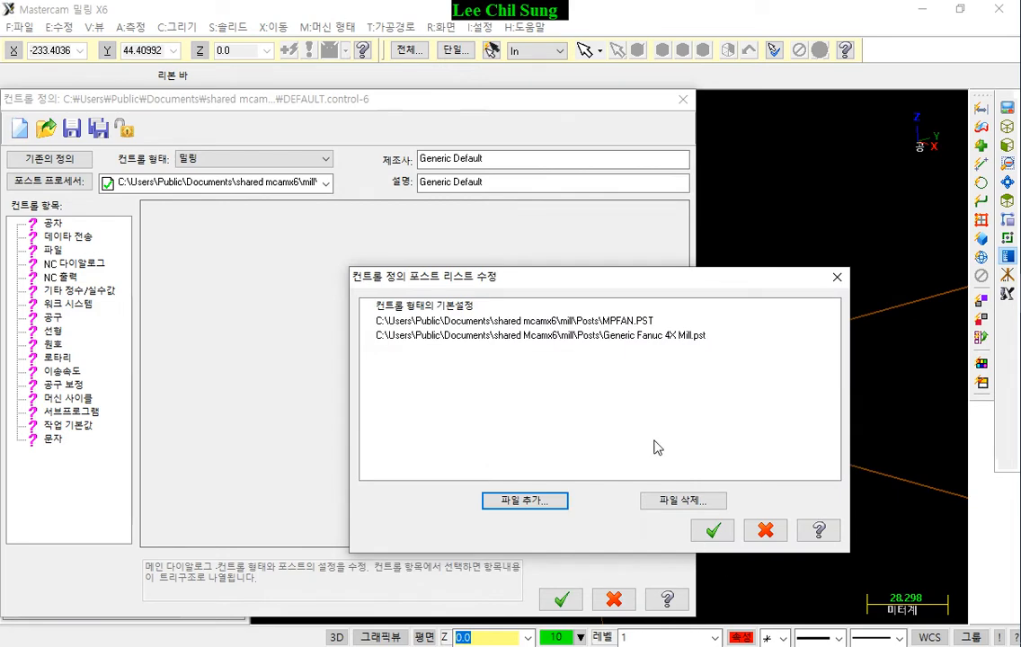
left_click(713, 531)
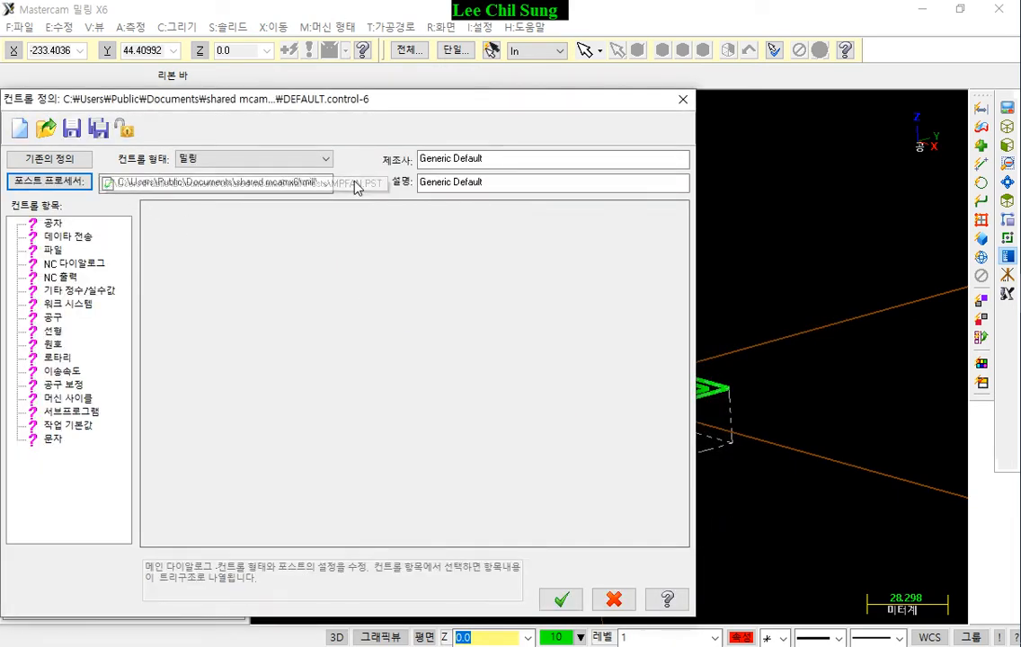
Select the Generic Fanuc 4X Mill post in the DEFAULT.control-6 control definition, save the definition, and close it
left_click(327, 182)
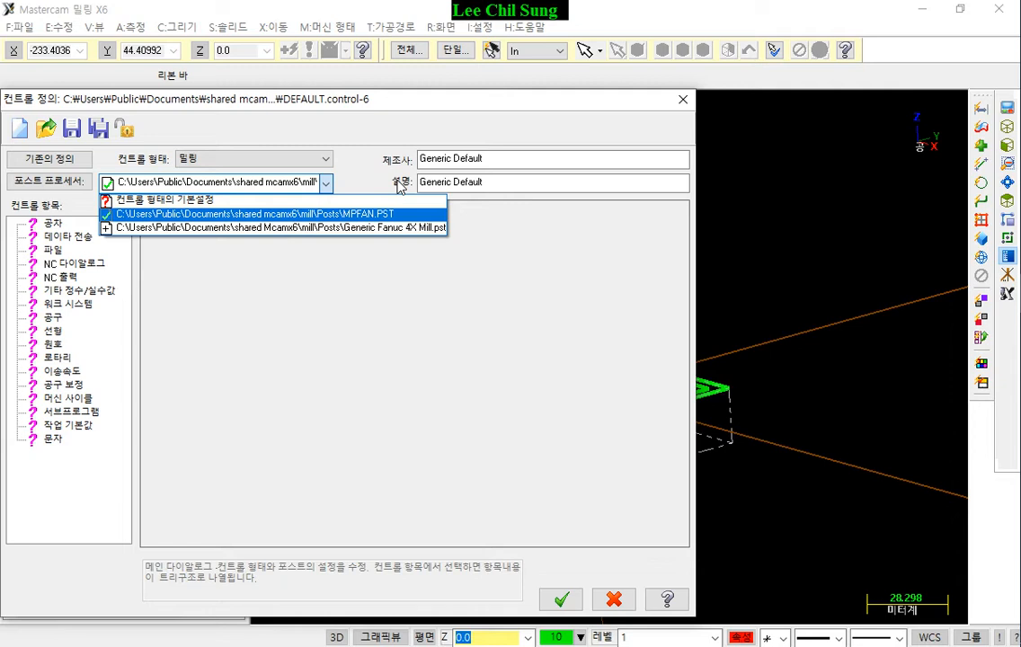
left_click(236, 228)
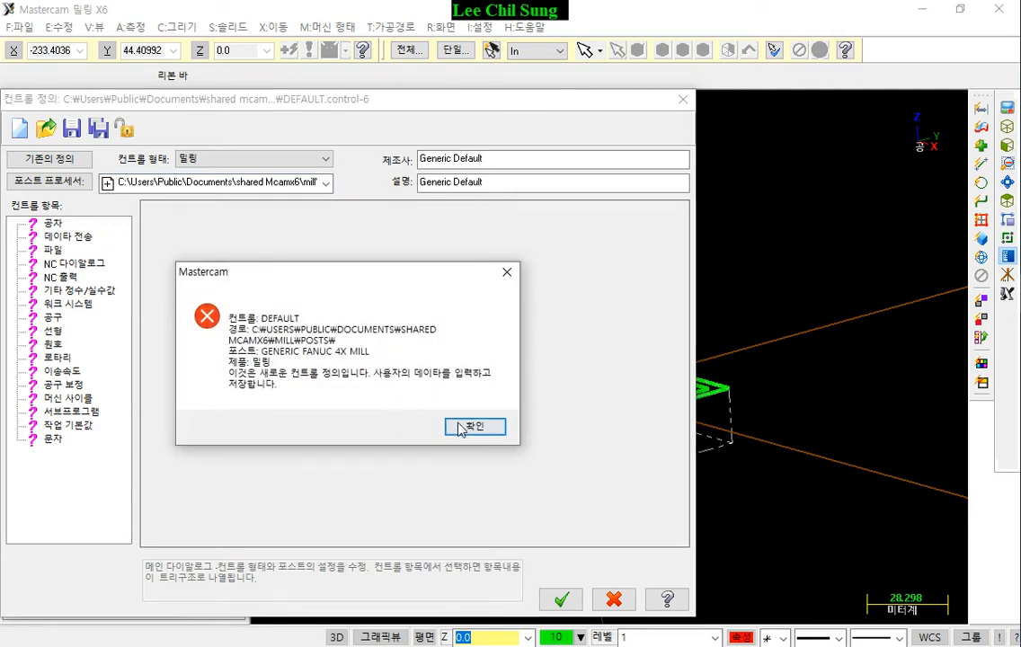
left_click(461, 424)
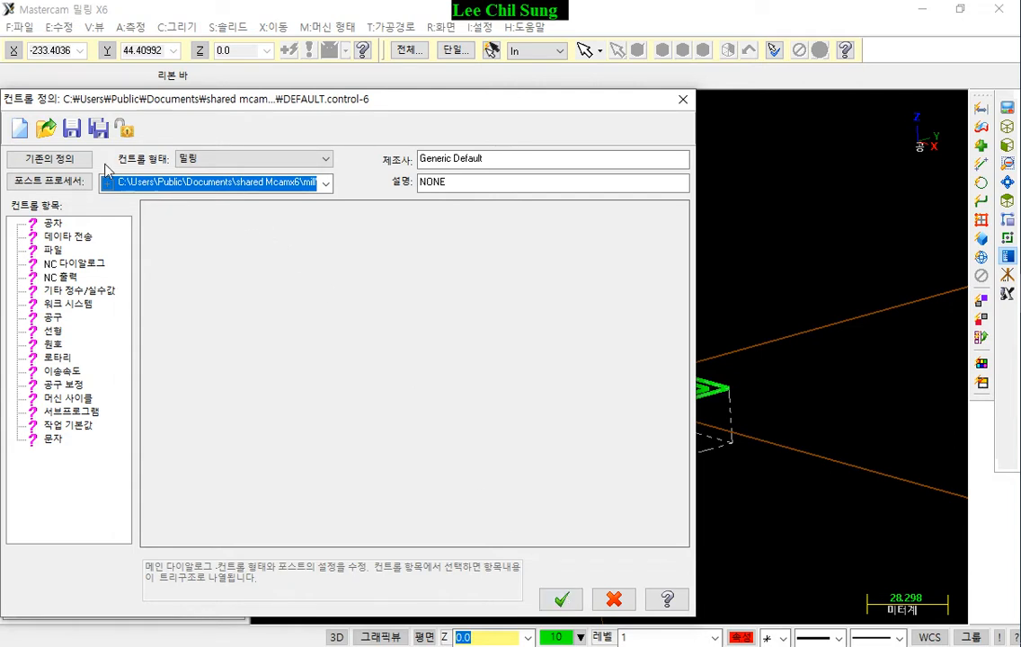
left_click(72, 128)
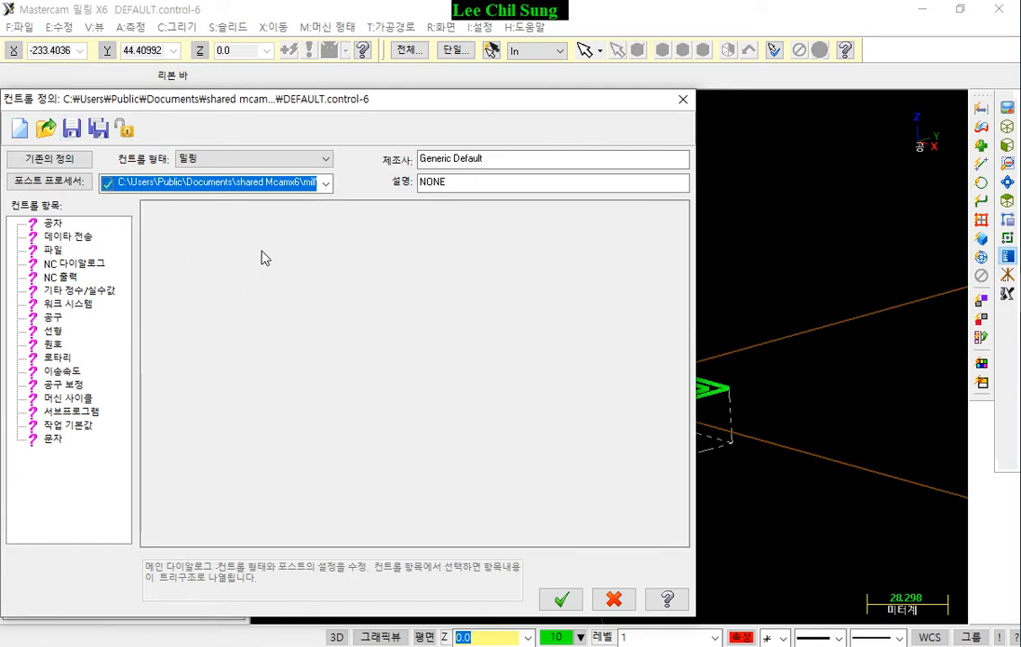
left_click(326, 183)
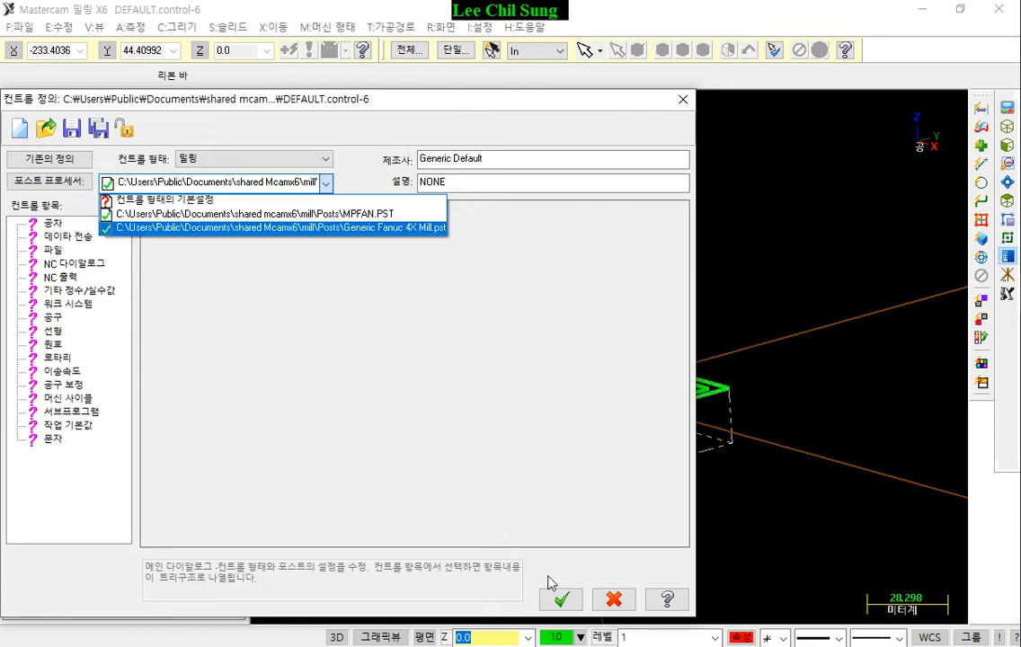
left_click(564, 603)
left_click(564, 602)
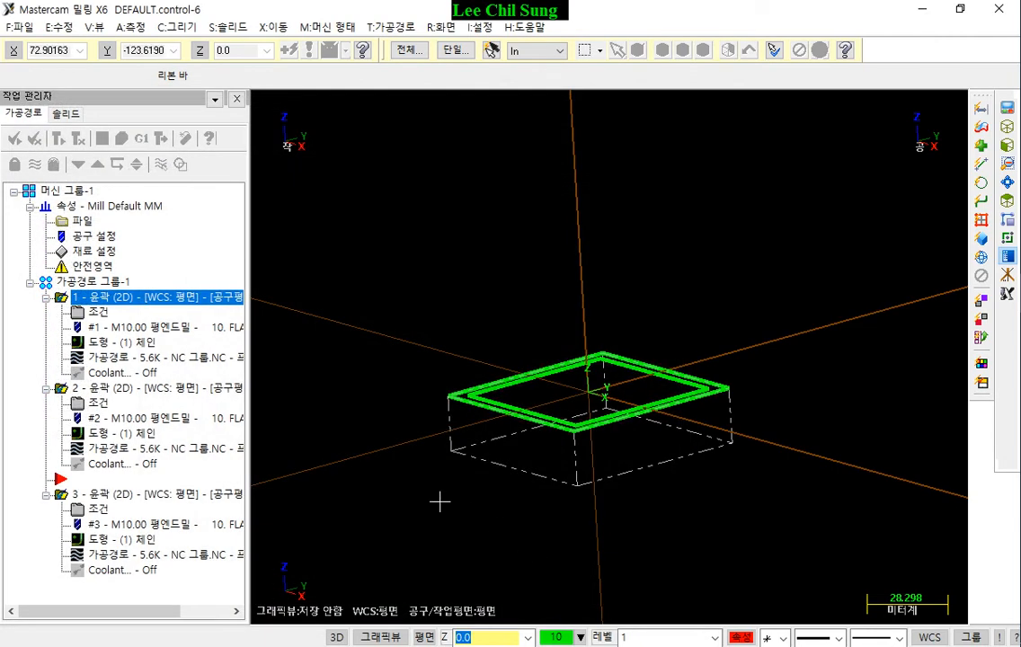
Assign GENERIC FANUC 4X MILL.PST as the machine group's post in its machine definition, replacing the existing control definition, and accept the group properties
left_click(81, 222)
left_click(356, 193)
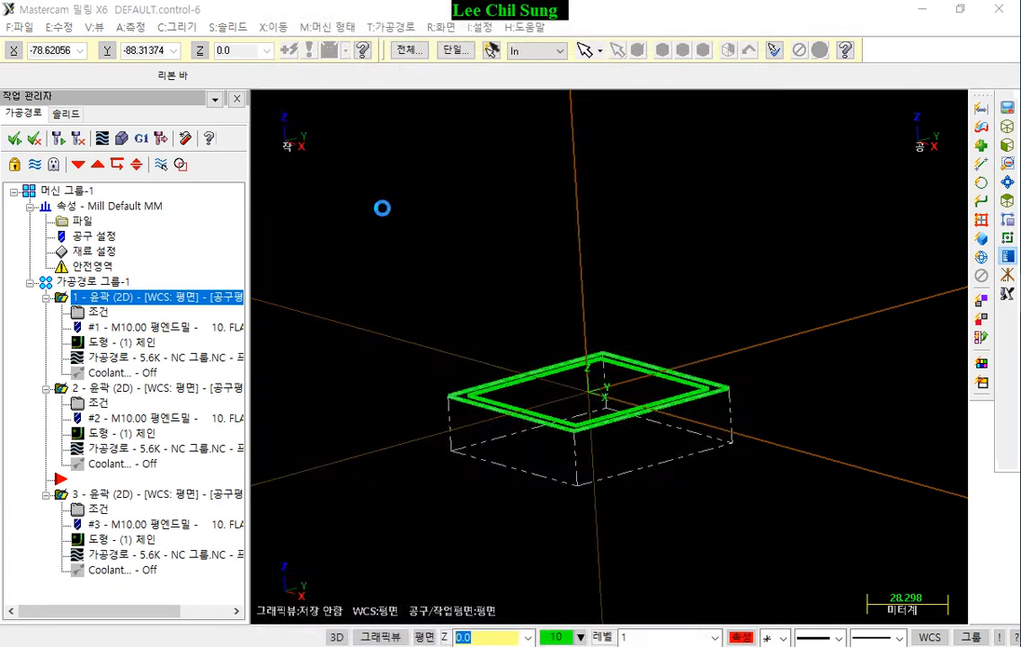
left_click(515, 296)
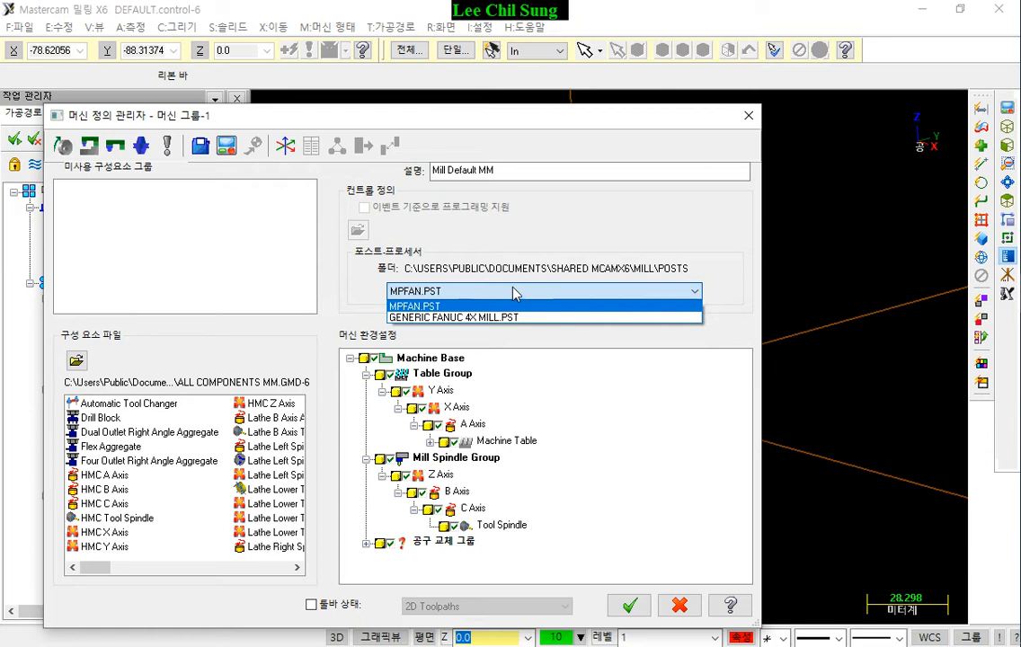
left_click(511, 317)
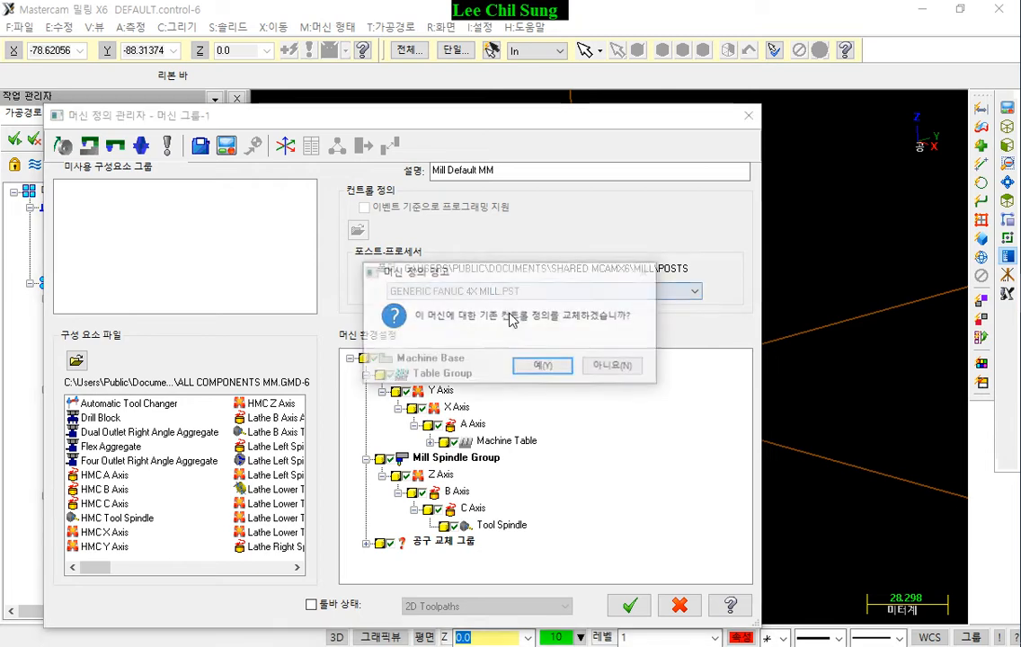
left_click(542, 364)
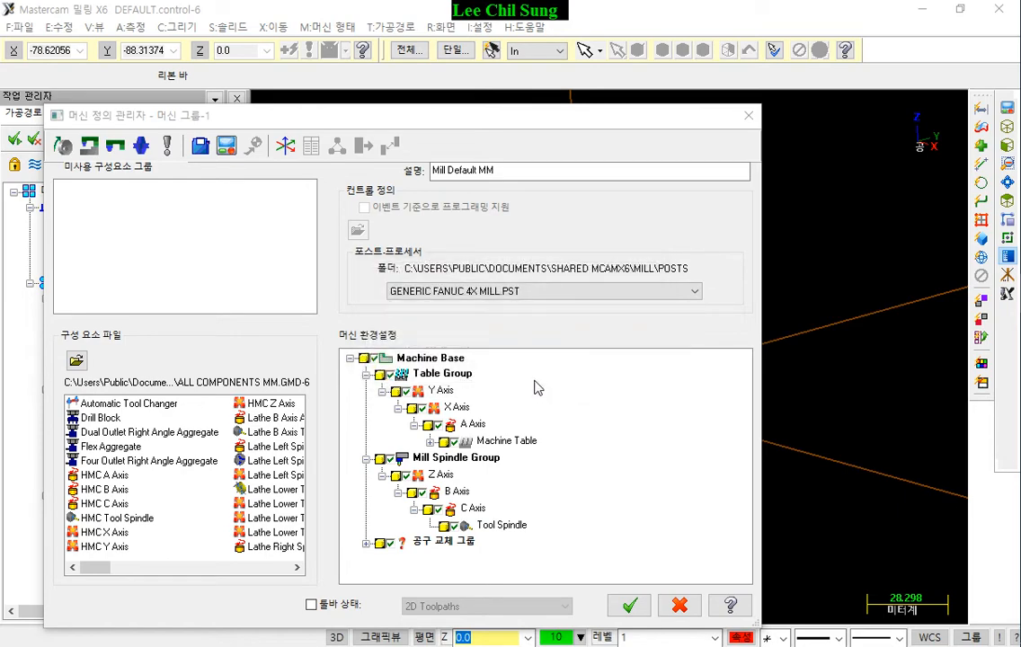
left_click(629, 605)
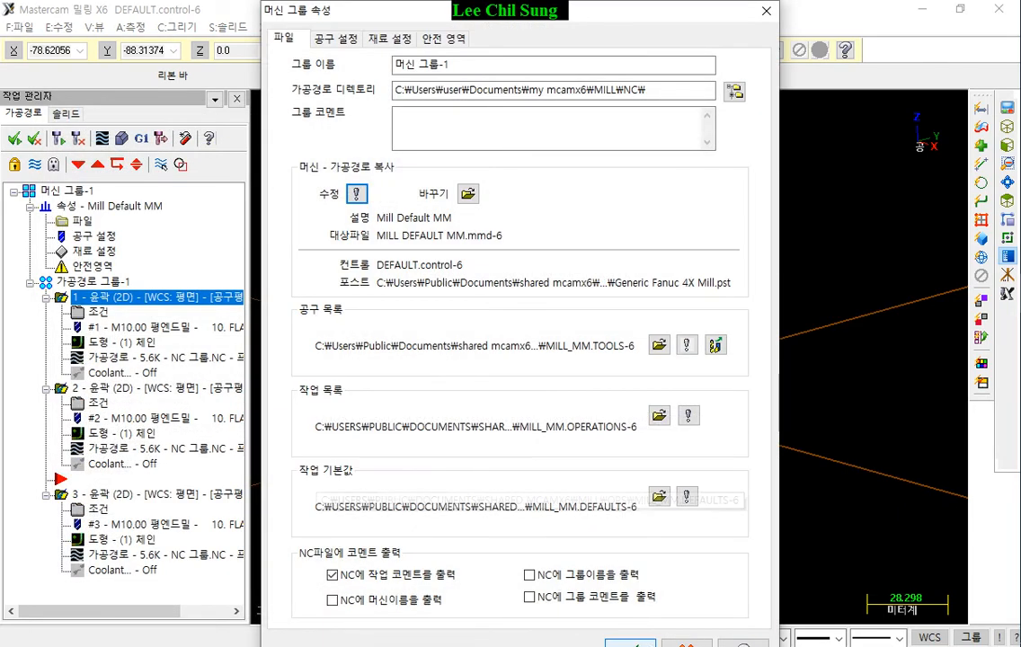
key("Return")
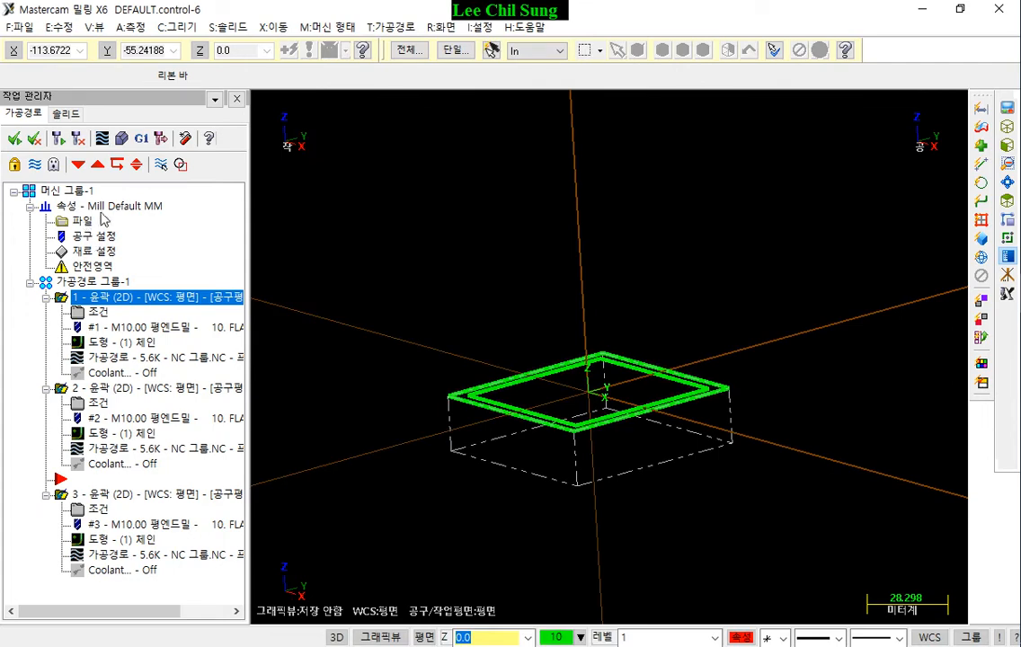
Post the three contour operations to the NC file, review the code from its beginning, and close the NC editor
left_click(141, 138)
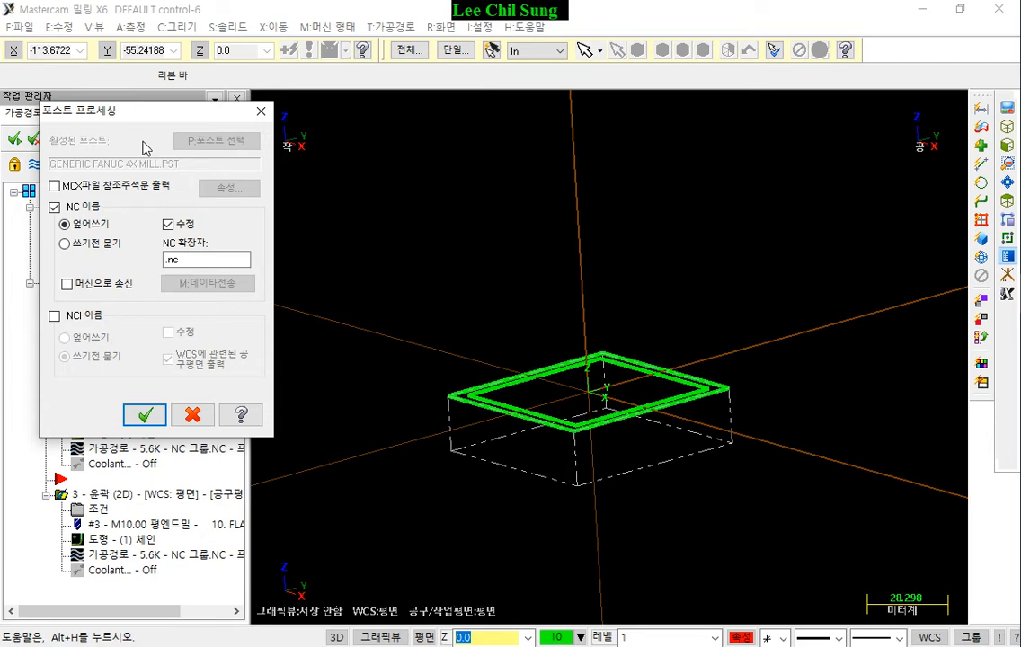
left_click(146, 416)
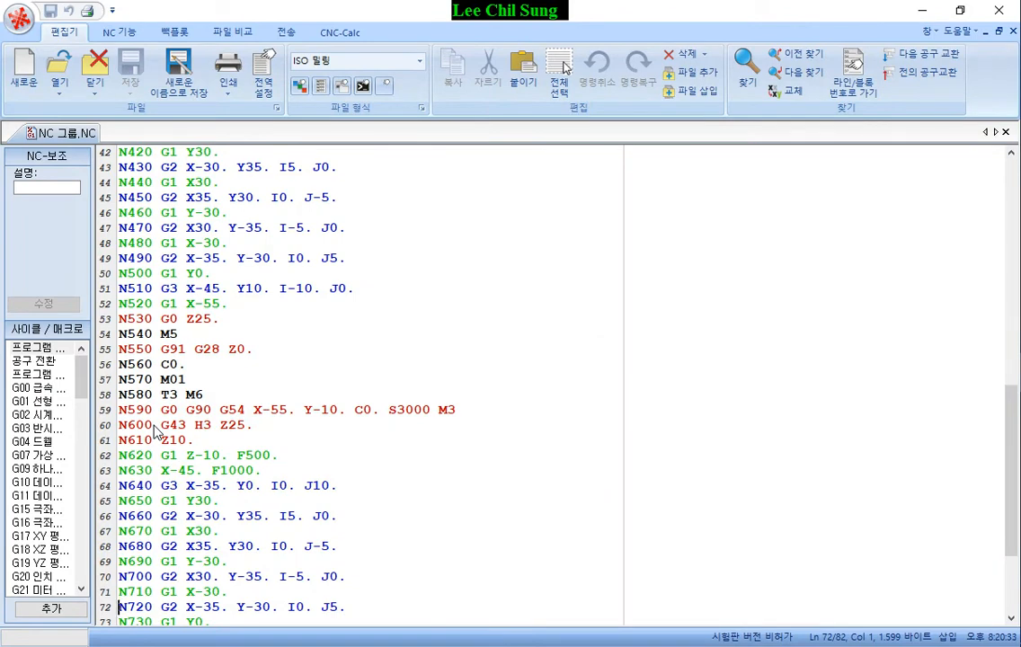
scroll(154, 432, "up", 8)
scroll(154, 432, "up", 6)
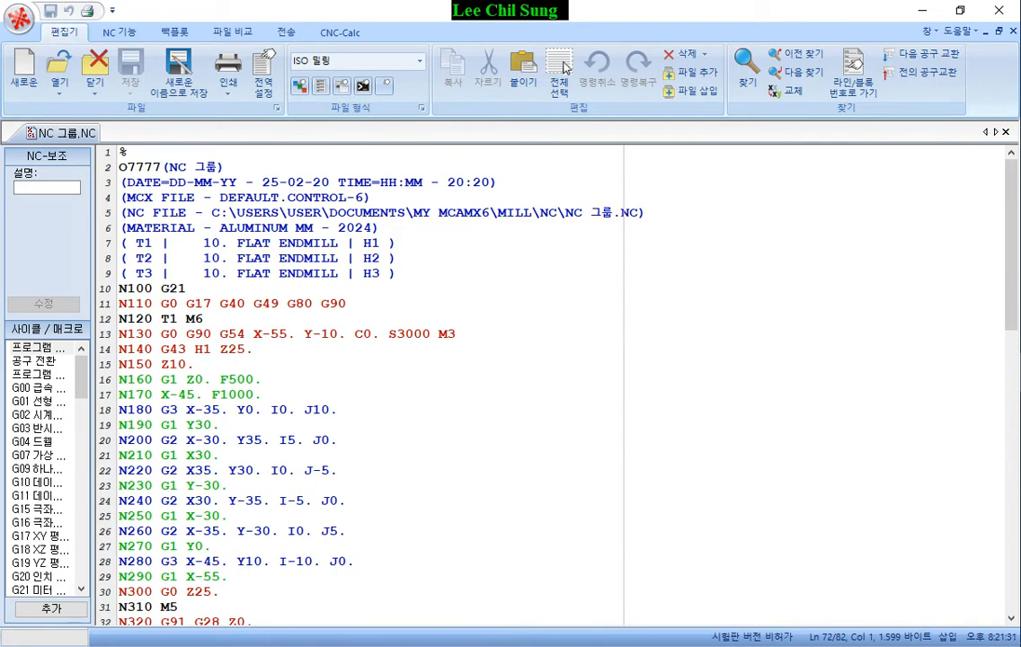
left_click(993, 10)
Examine the feed optimization settings of the high feed machining dialog, and leave it without changes
scroll(694, 187, "down", 4)
scroll(628, 270, "up", 3)
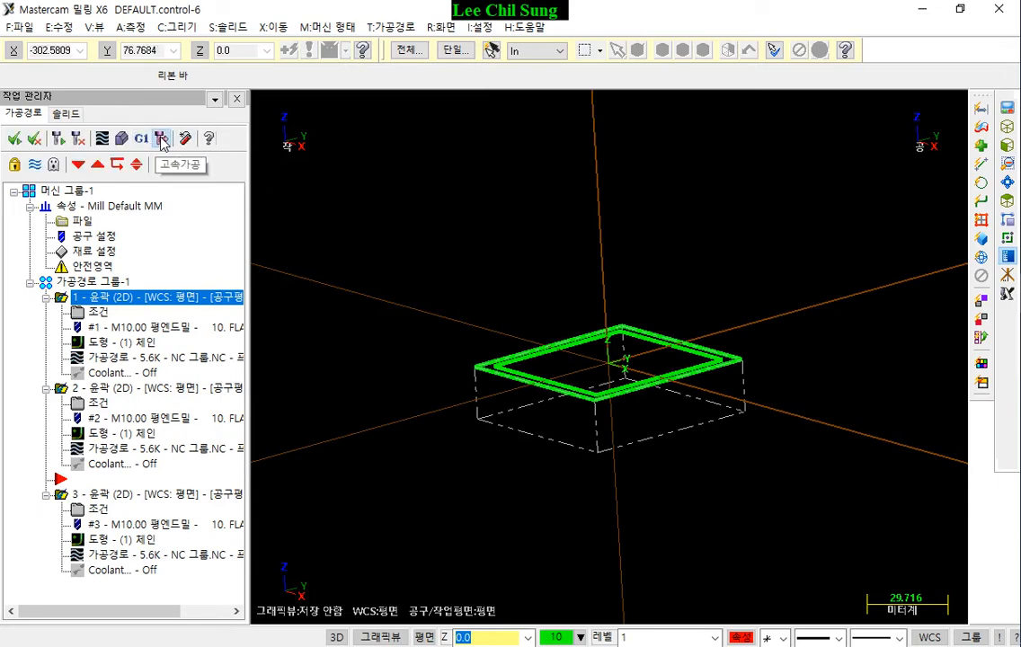
left_click(159, 138)
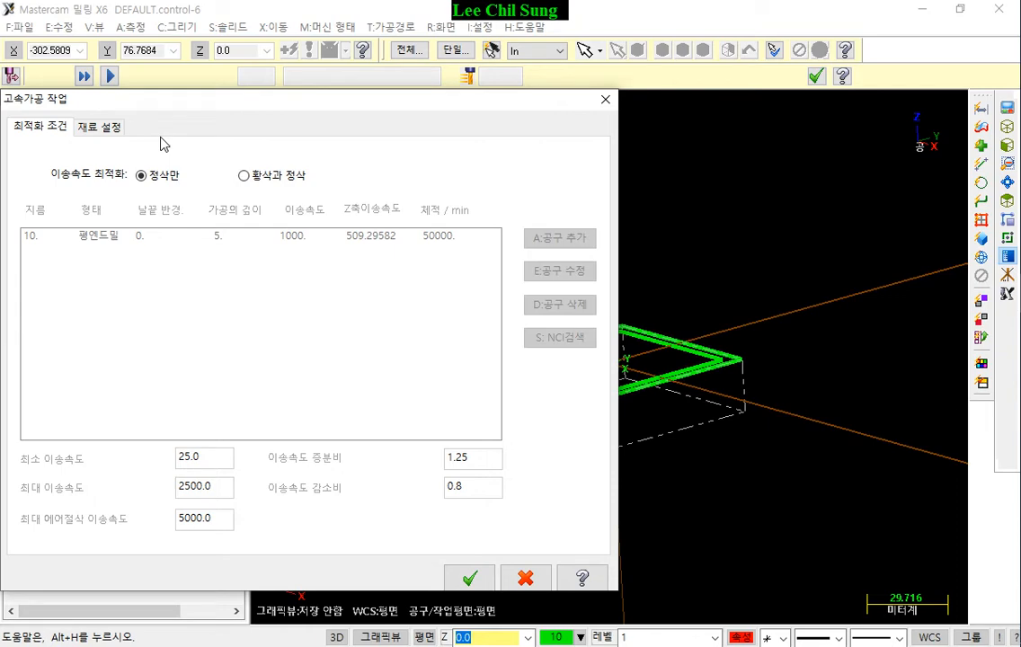
left_click(522, 579)
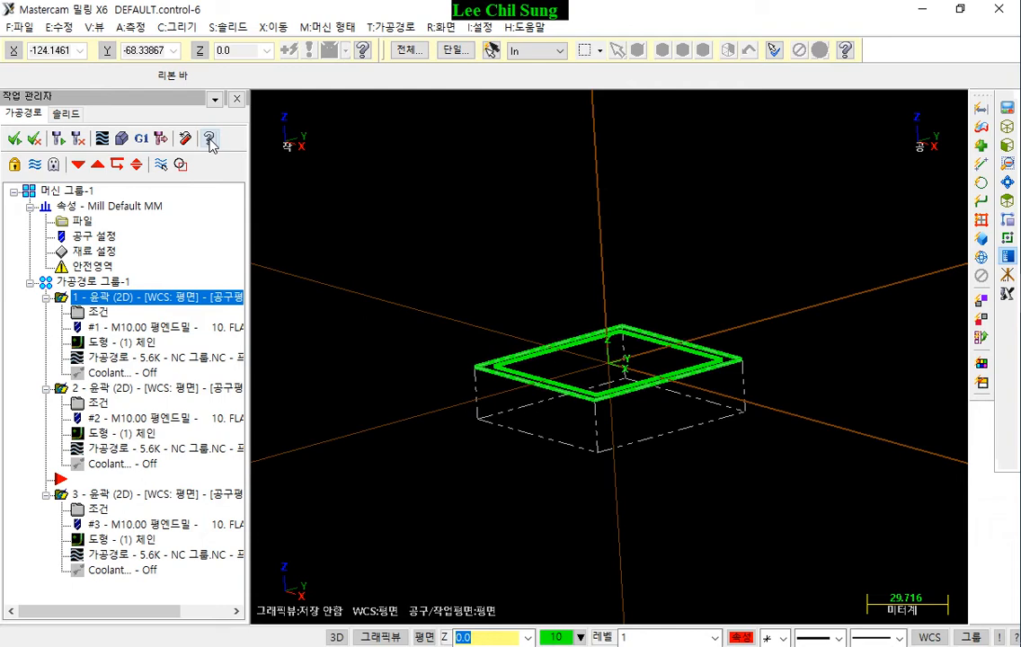
Read the Toolpath Manager help topic and its field definitions in a widened help window, and close the help
left_click(209, 140)
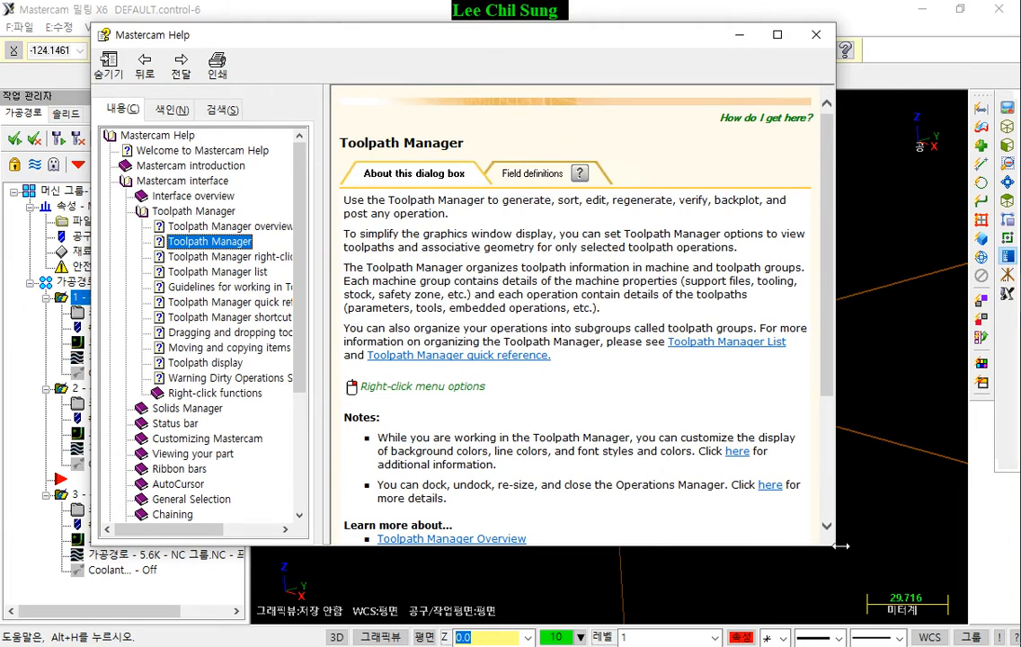
left_click_drag(841, 545, 972, 546)
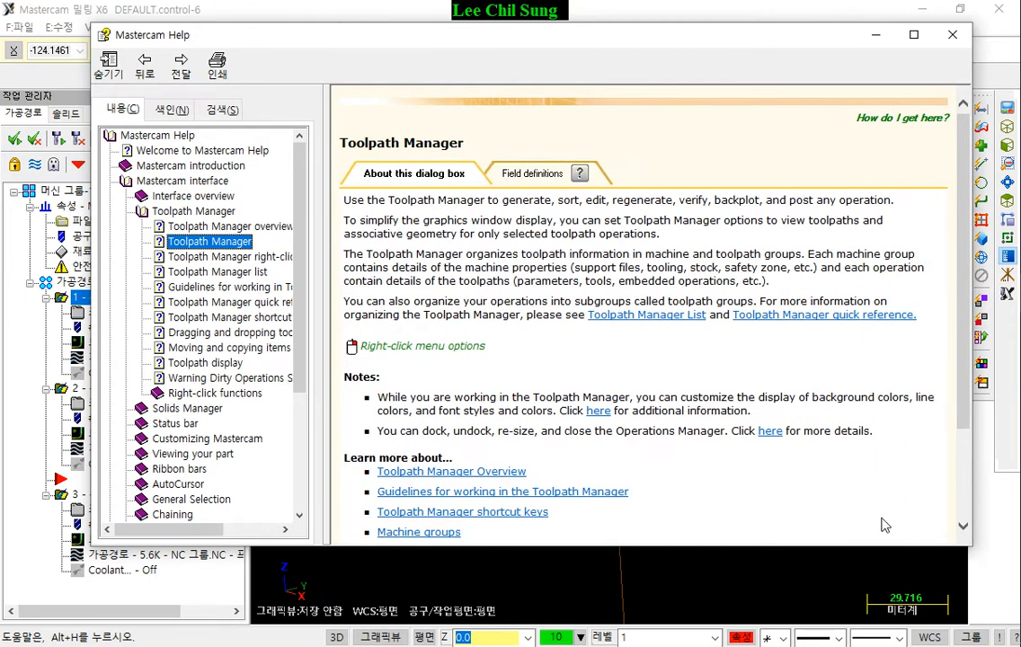
scroll(851, 459, "down", 3)
scroll(835, 423, "up", 3)
left_click(530, 177)
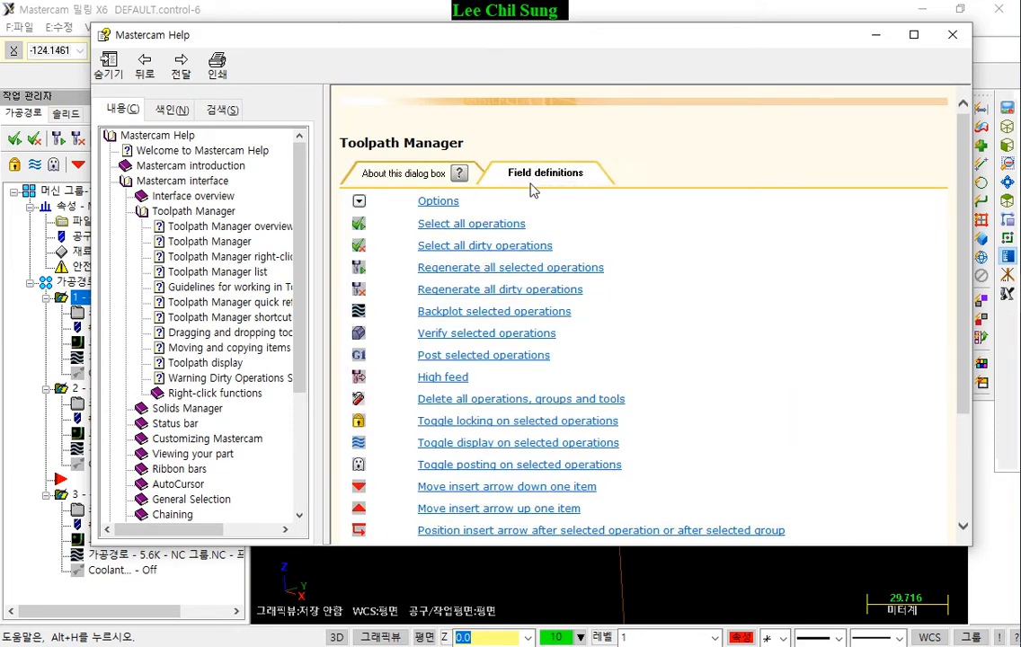
scroll(481, 293, "down", 3)
scroll(675, 294, "up", 3)
scroll(604, 288, "down", 2)
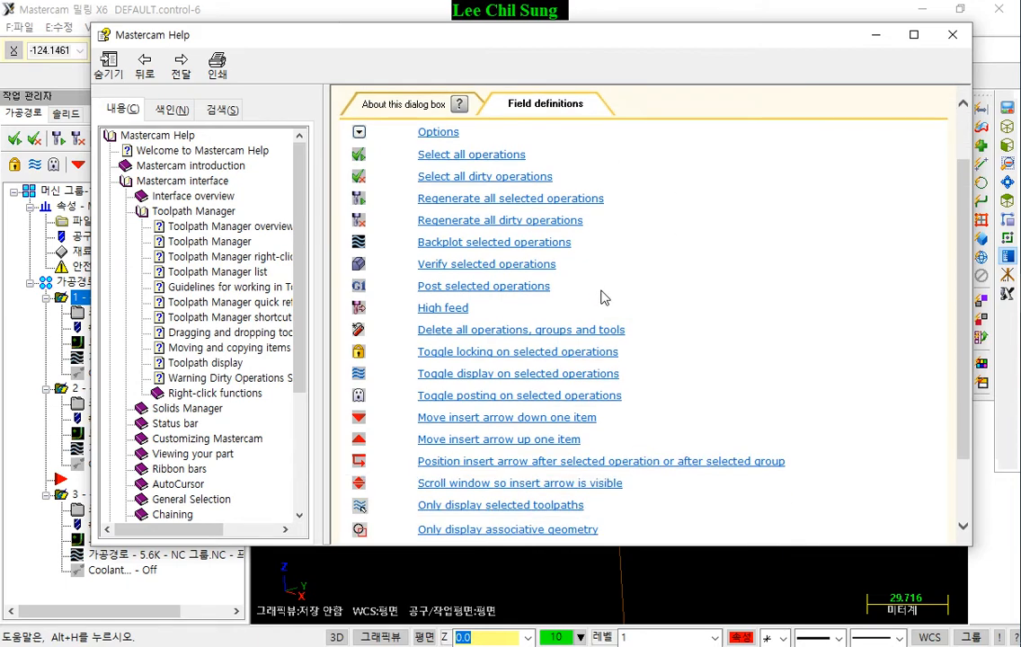
scroll(604, 297, "up", 2)
left_click(946, 33)
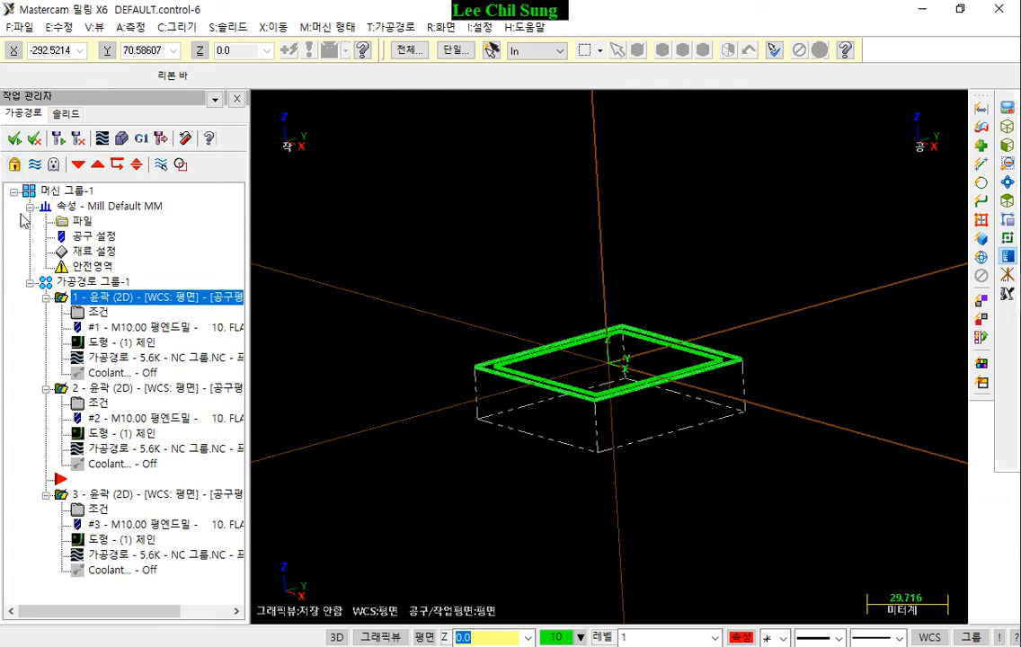
Lock the first contour operation and collapse its entry in the operations tree
left_click(125, 391)
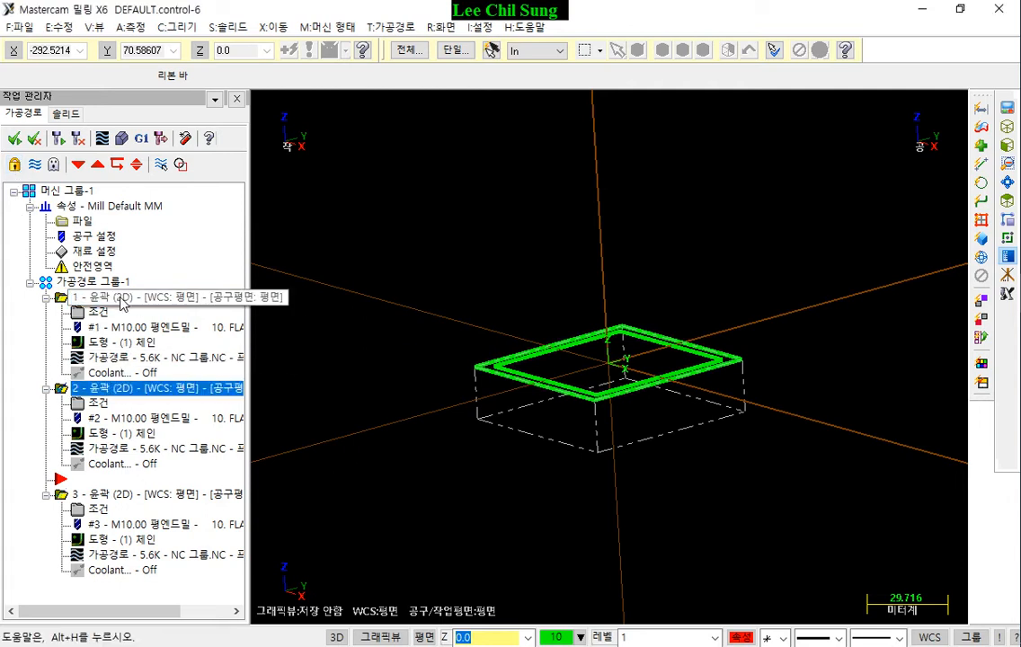
left_click(90, 298)
left_click(14, 165)
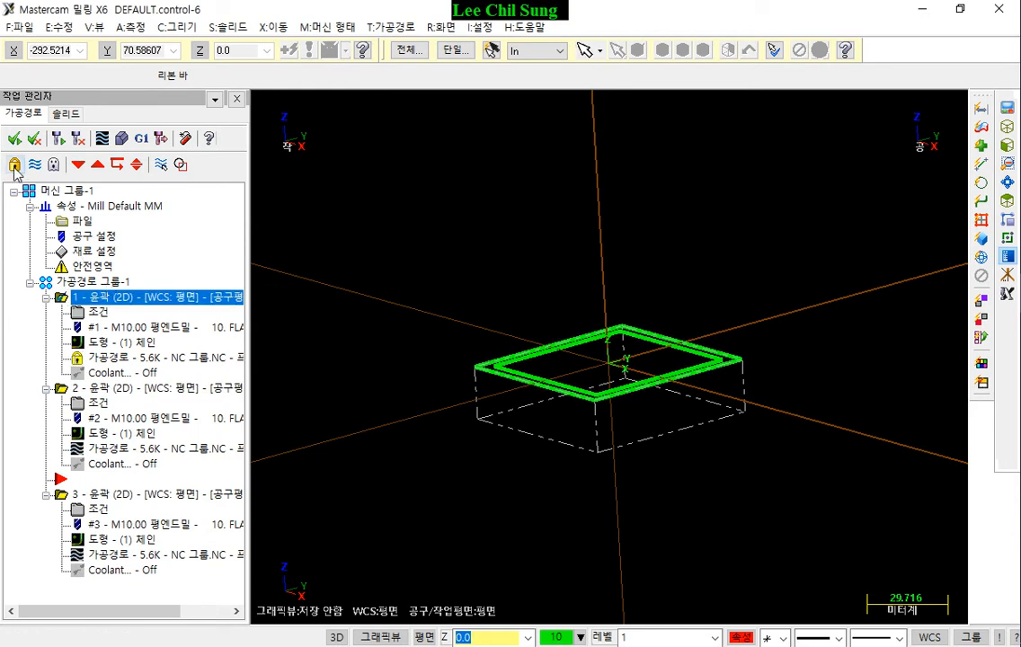
left_click(46, 297)
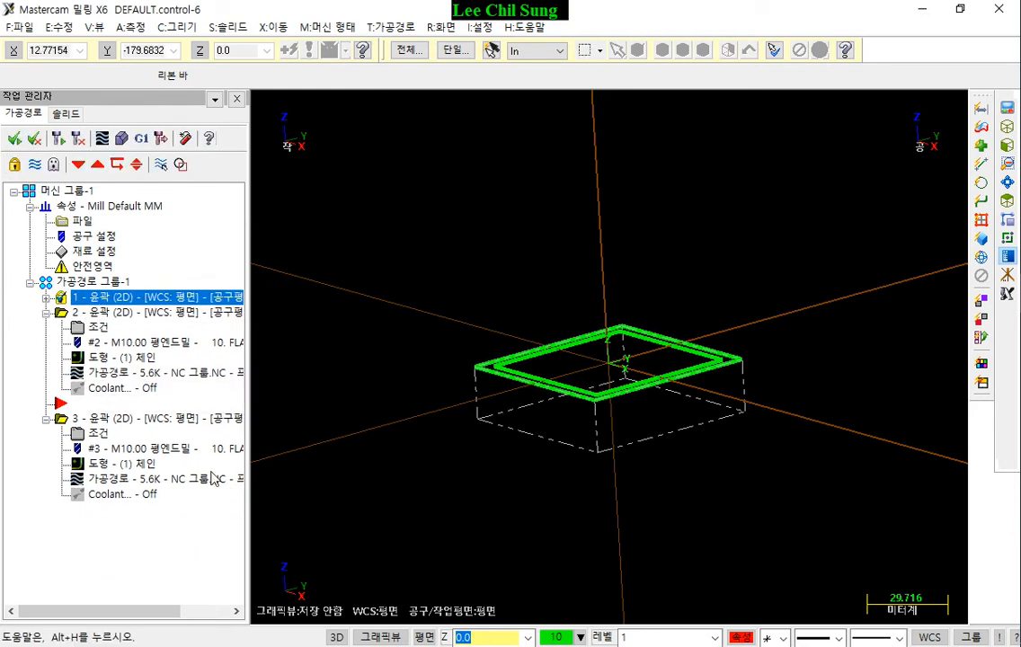
Set the cutting depth of the locked first contour operation to -15 in its linking parameters
left_click(126, 419)
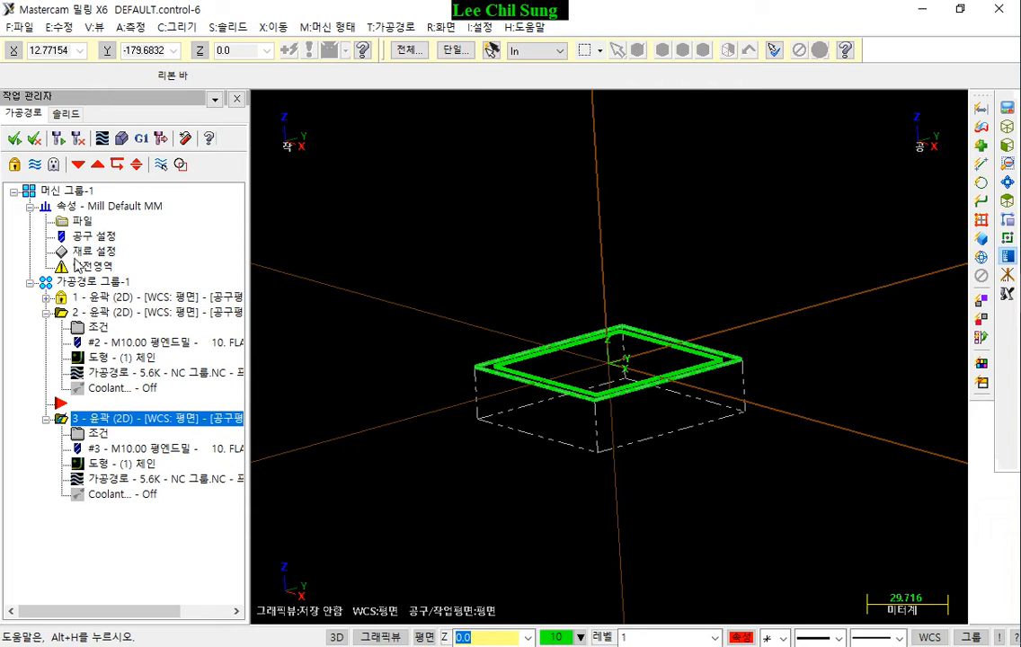
left_click(96, 298)
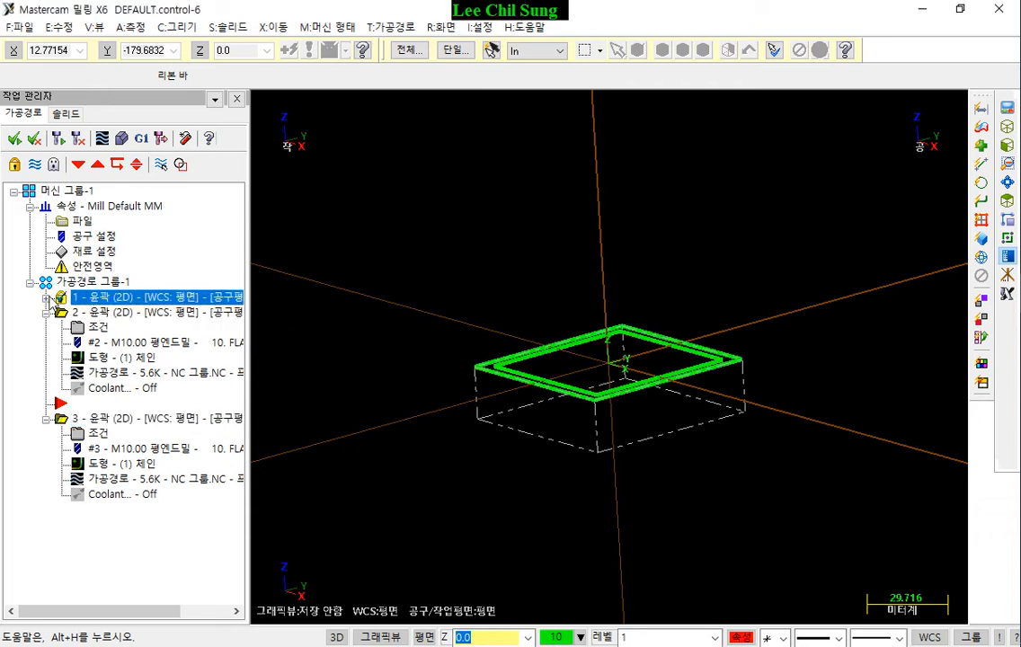
double_click(96, 302)
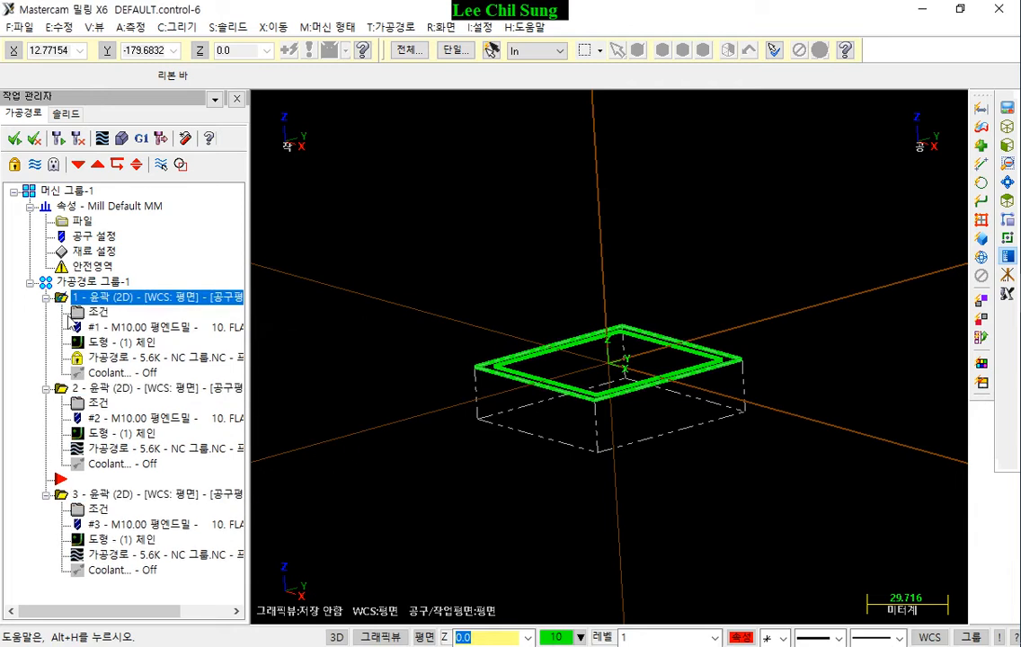
left_click(99, 311)
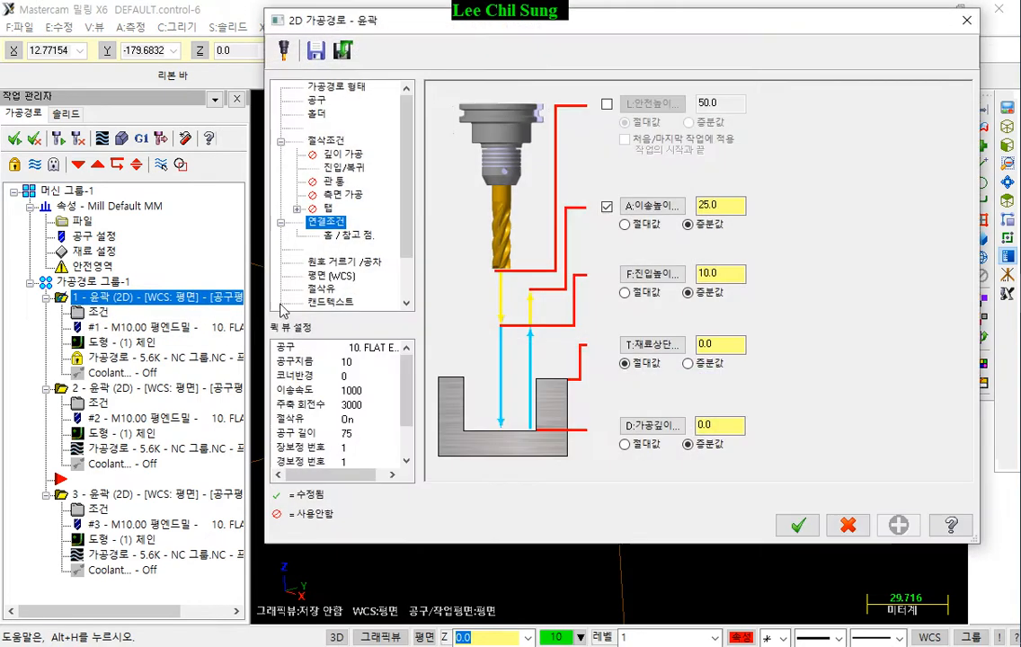
left_click(719, 424)
type("-15")
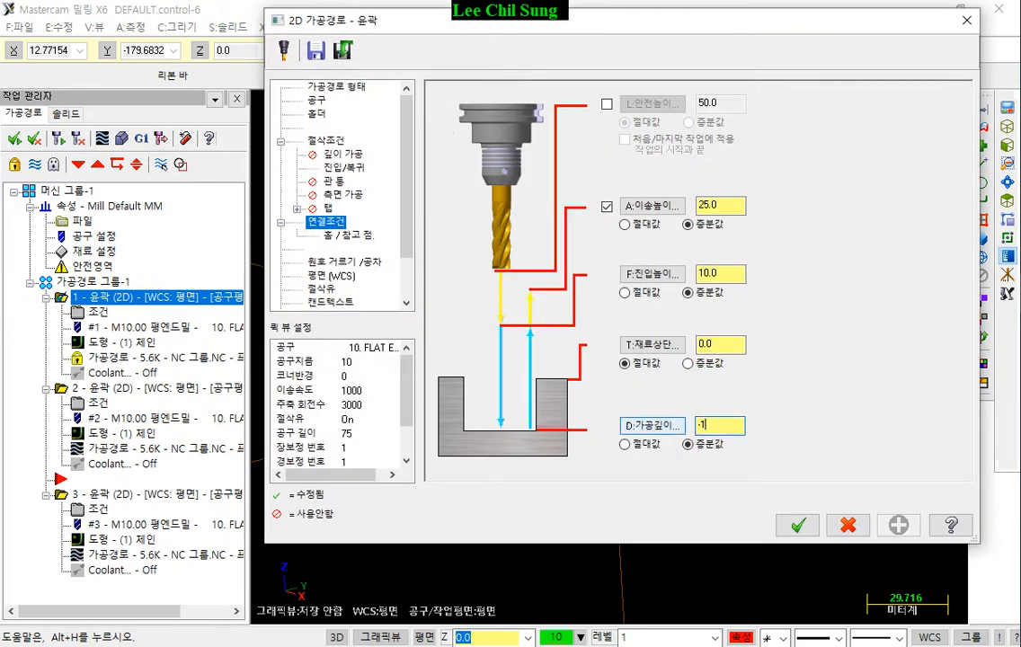
left_click(815, 526)
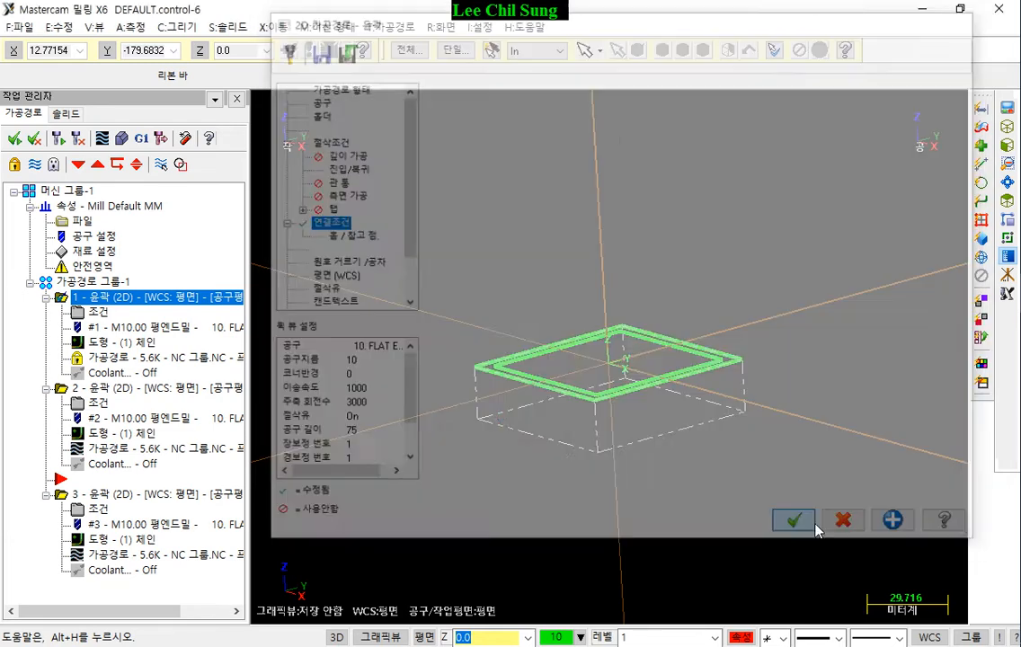
Collapse the locked first contour operation and try to regenerate it
left_click(45, 298)
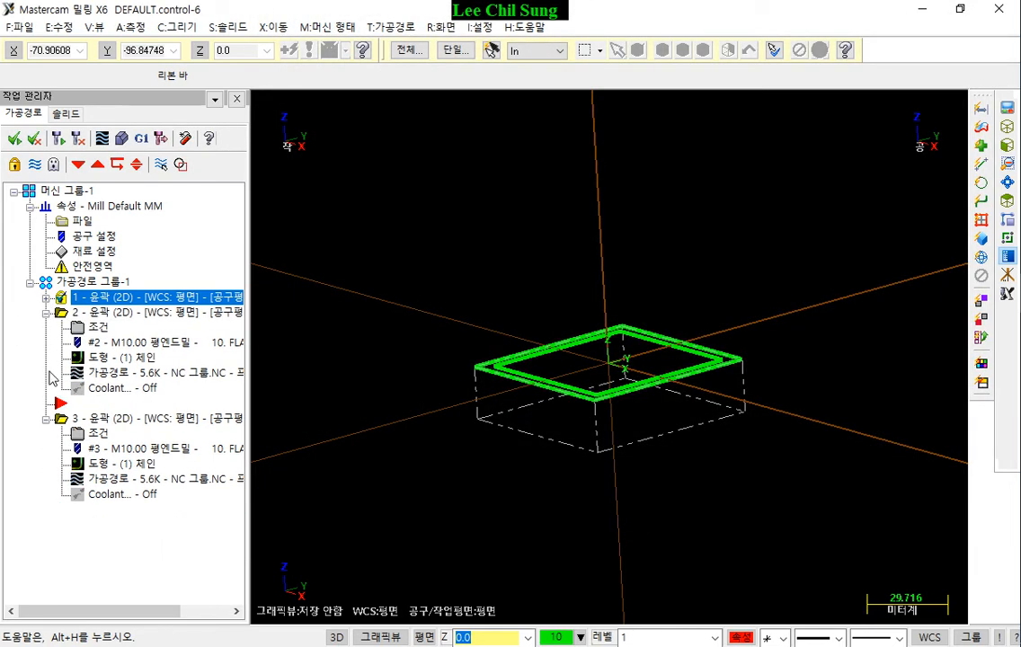
left_click(36, 138)
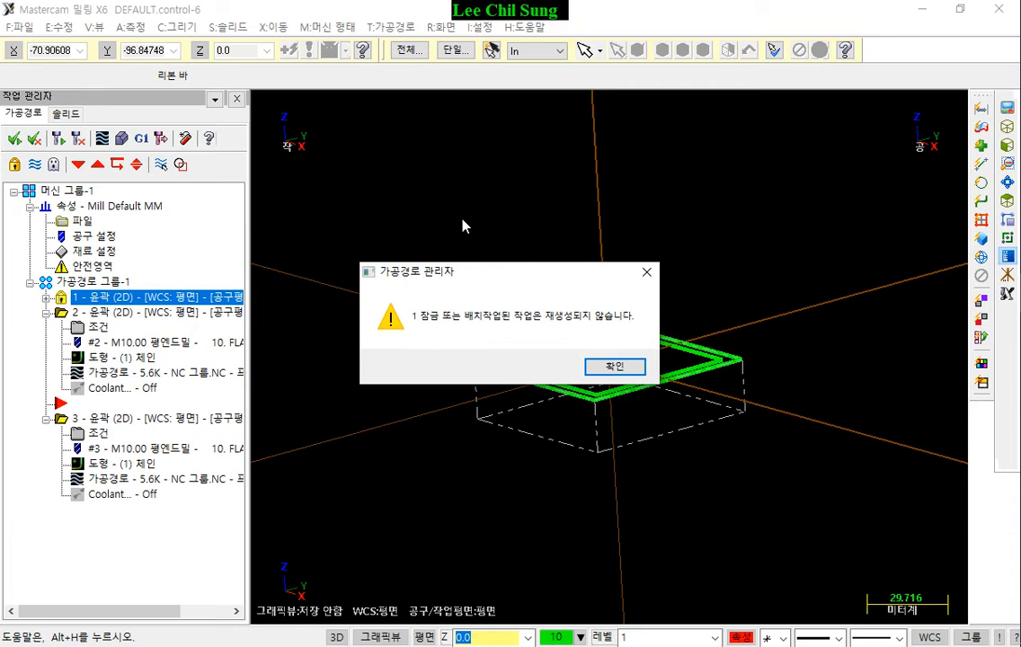
key("Return")
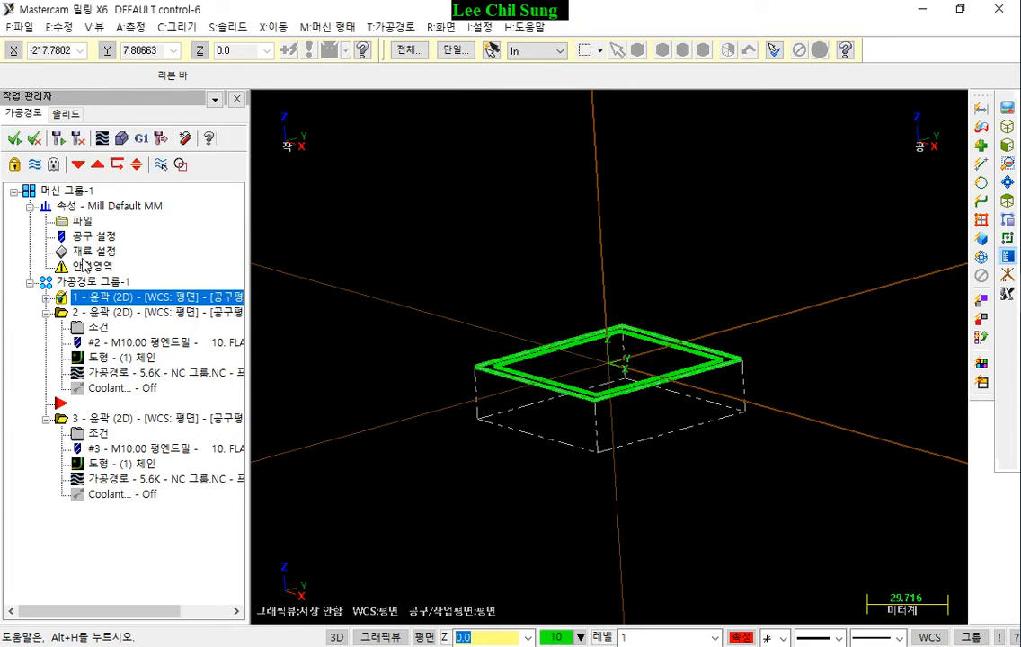
Unlock the first contour operation and regenerate its toolpath
left_click(15, 164)
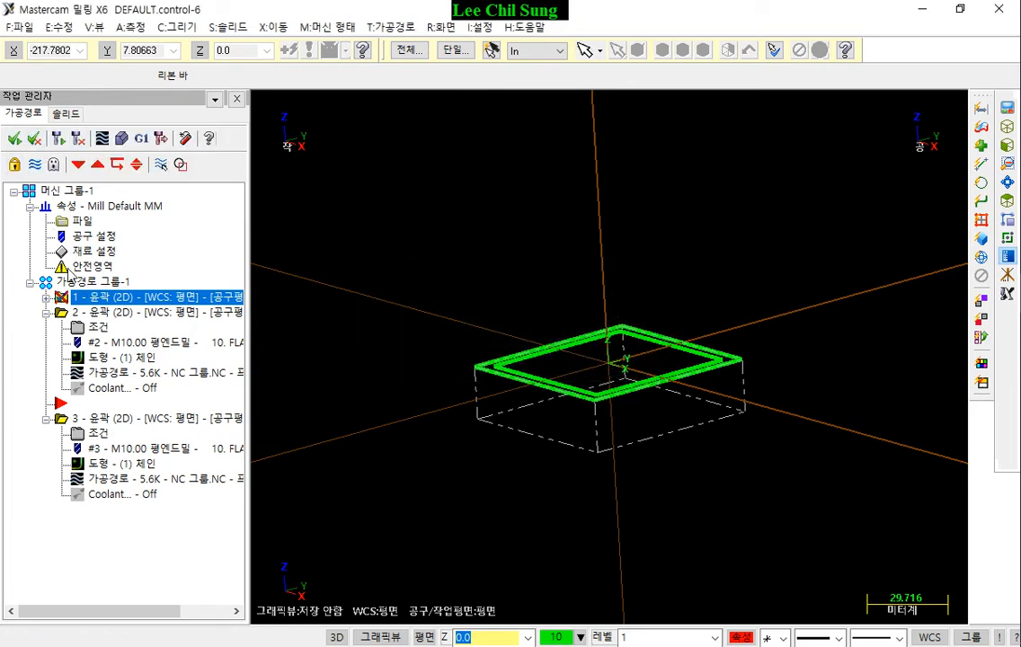
left_click(57, 140)
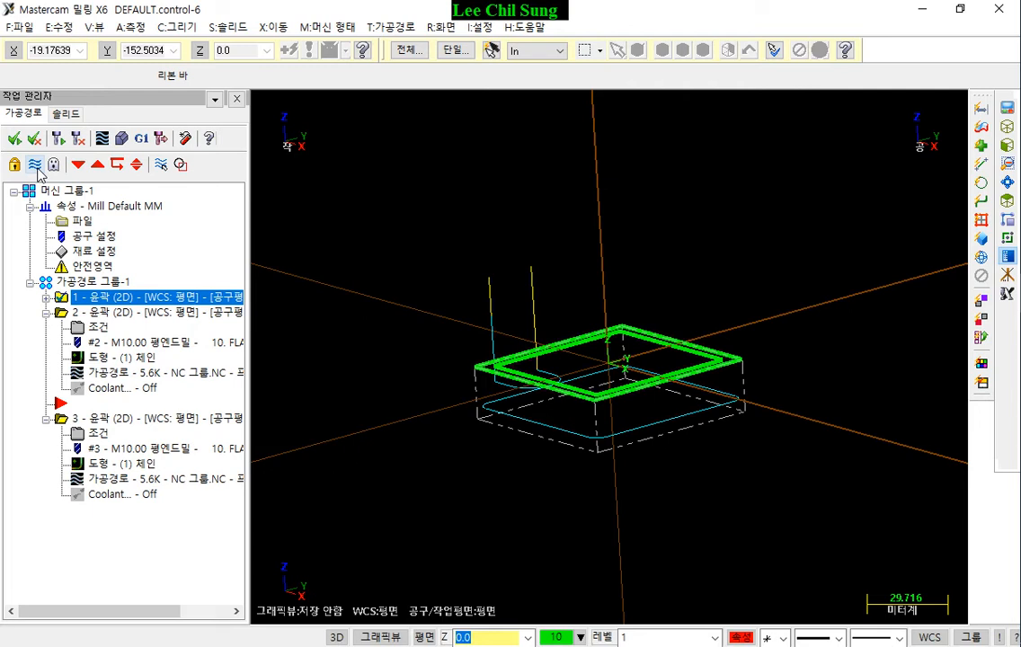
Expand the first contour operation and toggle the toolpath display of the whole toolpath group off and on several times
left_click(91, 281)
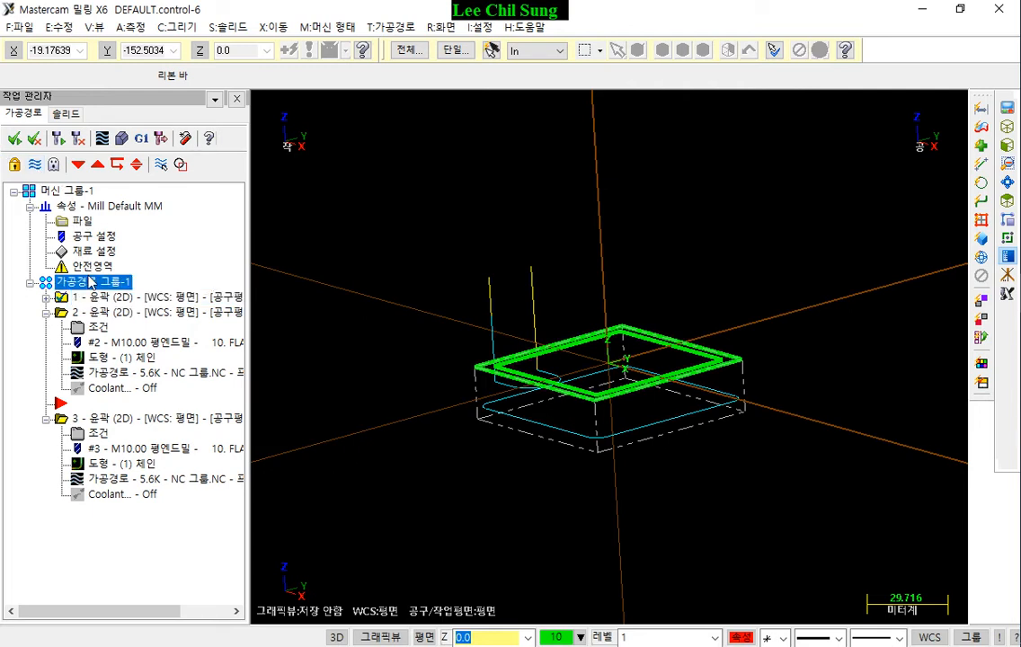
left_click(46, 297)
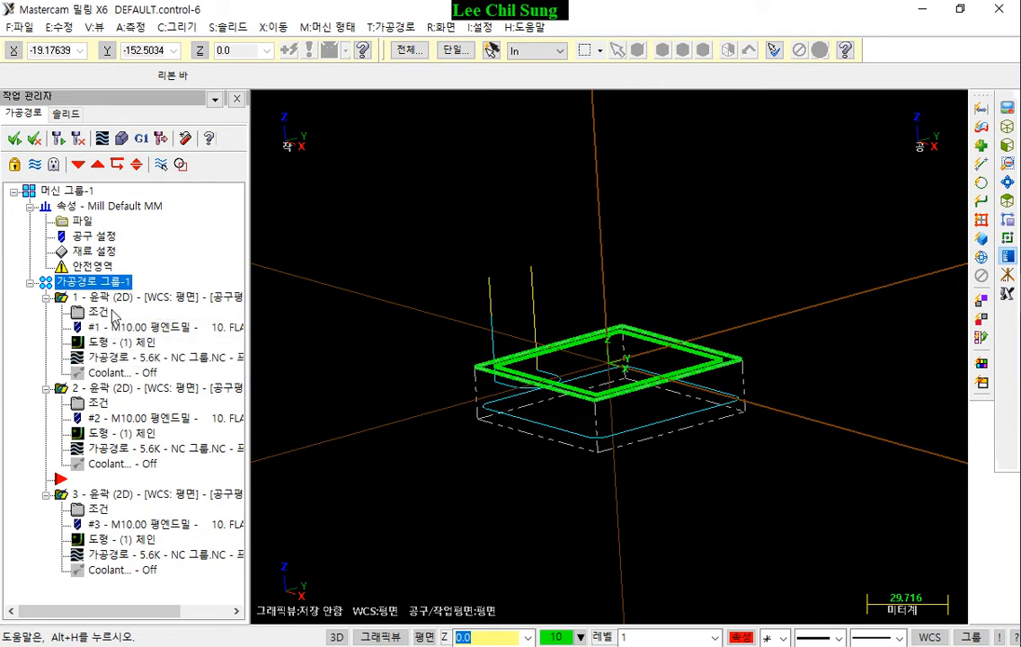
left_click(36, 164)
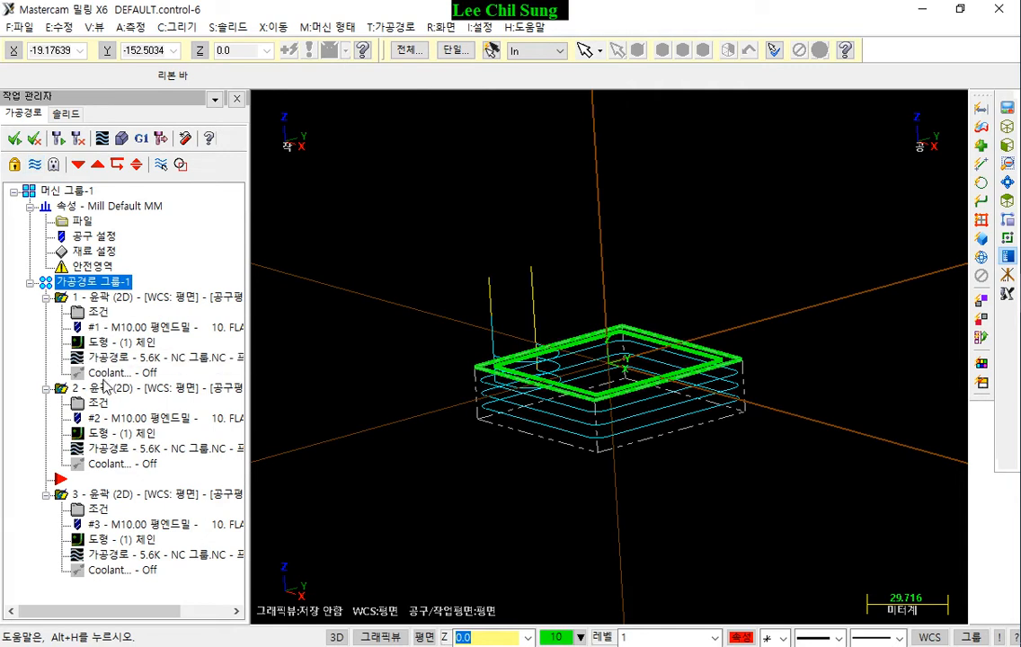
left_click(36, 165)
left_click(36, 166)
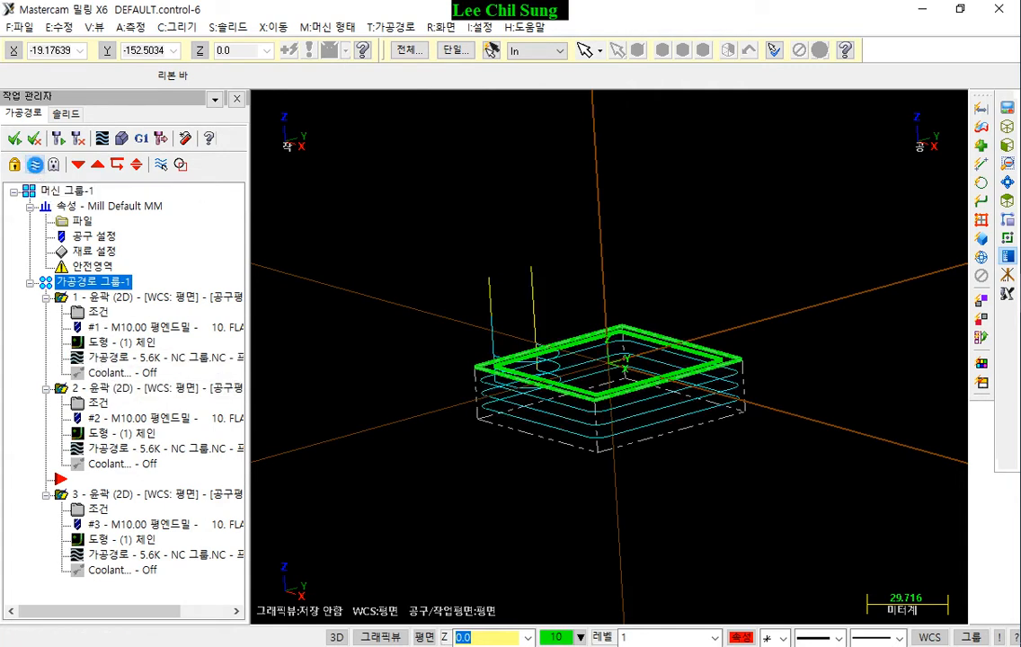
left_click(36, 165)
left_click(36, 165)
left_click(36, 165)
left_click(36, 165)
left_click(34, 165)
left_click(34, 164)
Hide the toolpaths of the second and first contour operations individually
left_click(113, 390)
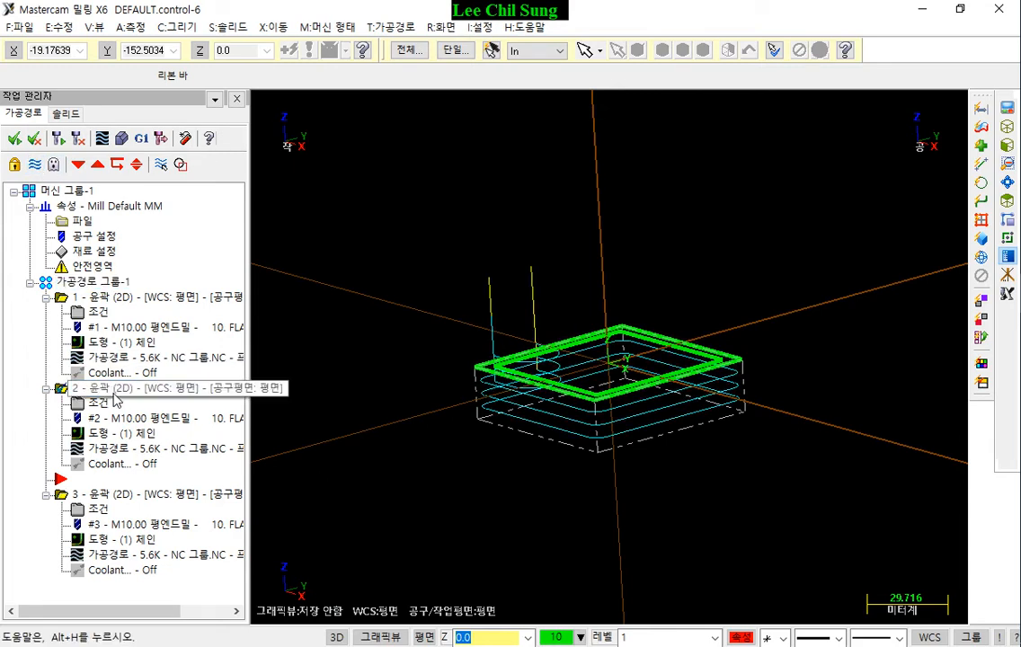
left_click(34, 164)
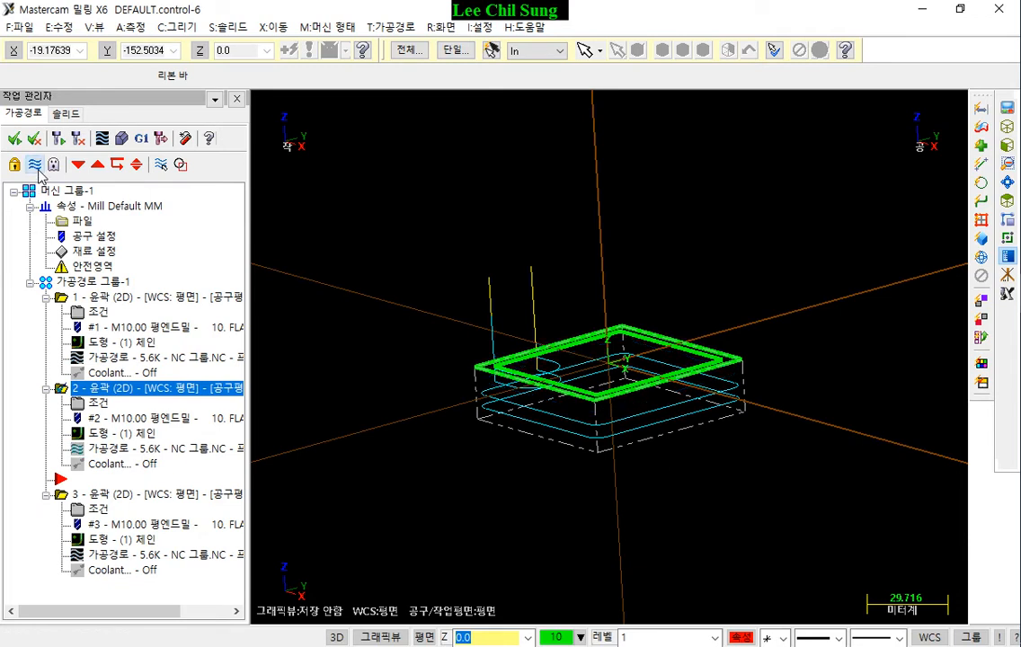
left_click(82, 296)
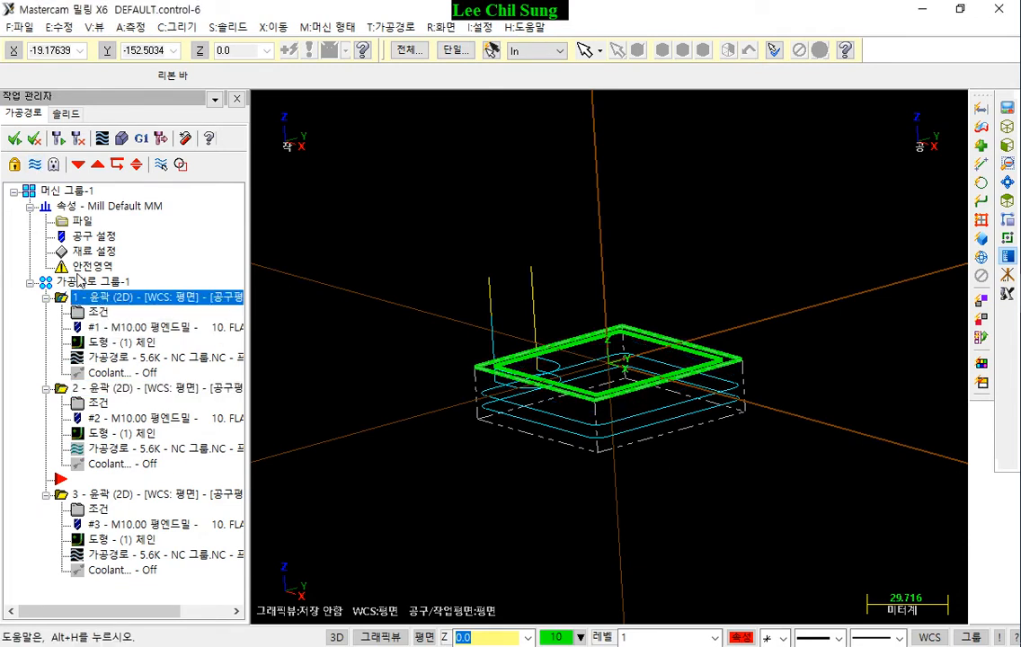
left_click(35, 165)
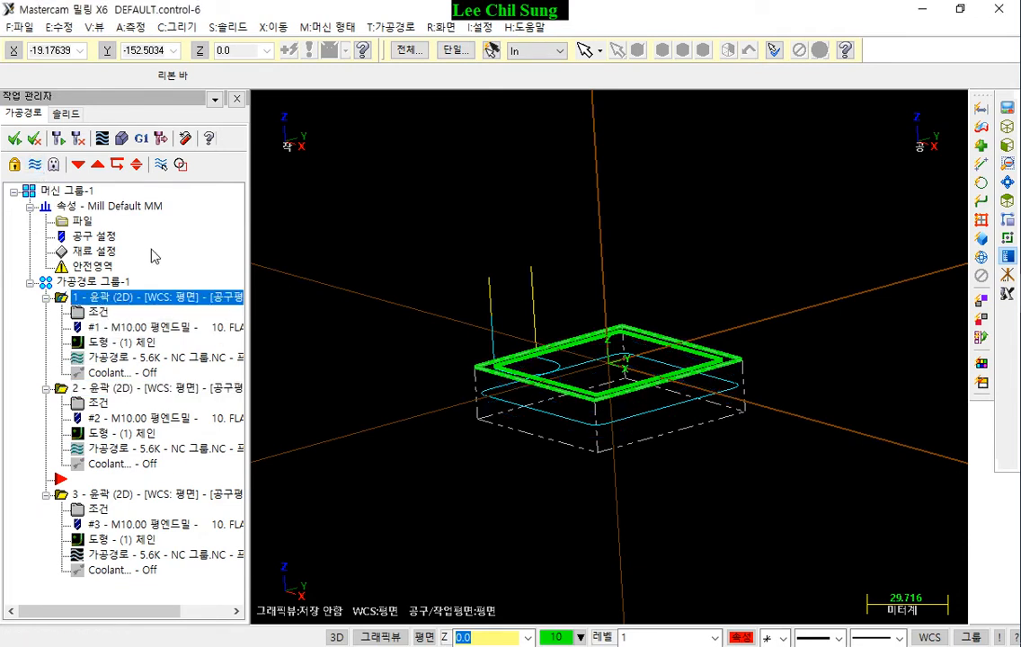
scroll(521, 431, "up", 2)
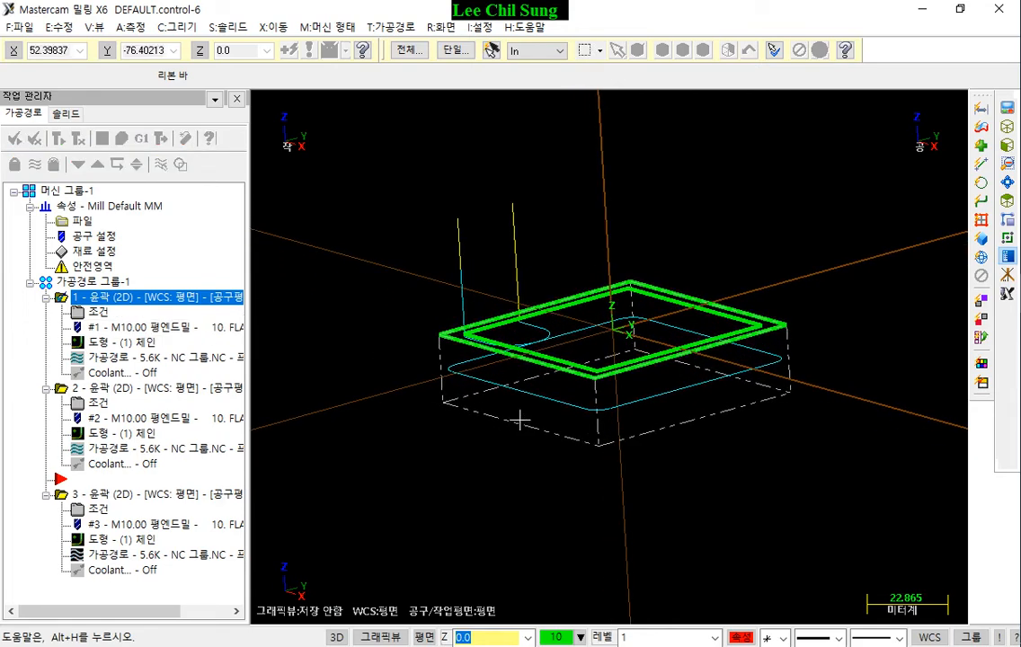
Turn the toolpath display of the second and first contour operations back on
left_click(95, 497)
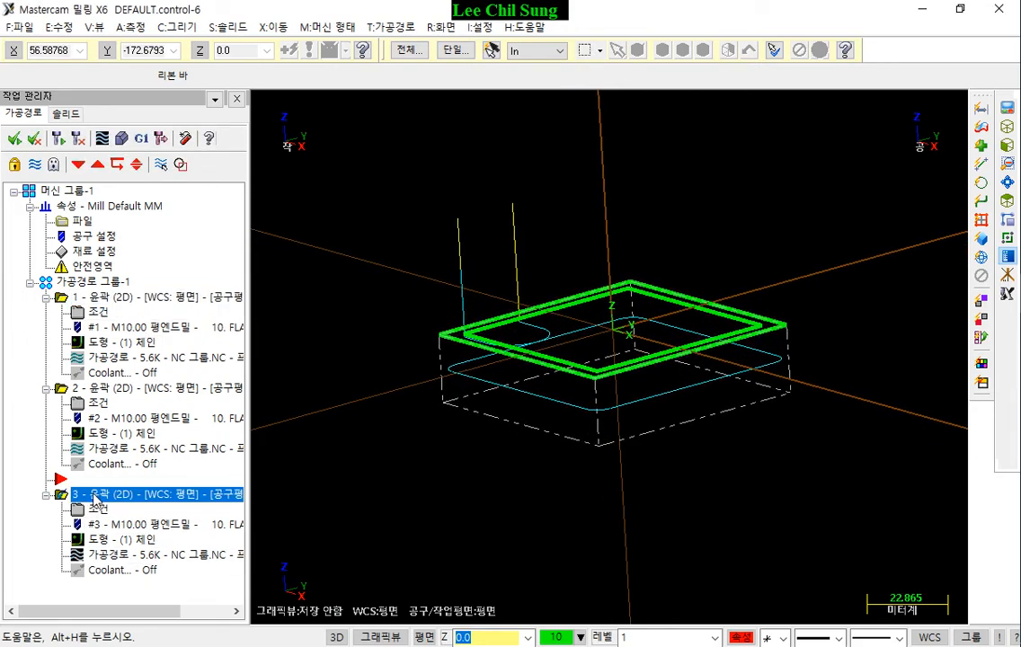
left_click(101, 393)
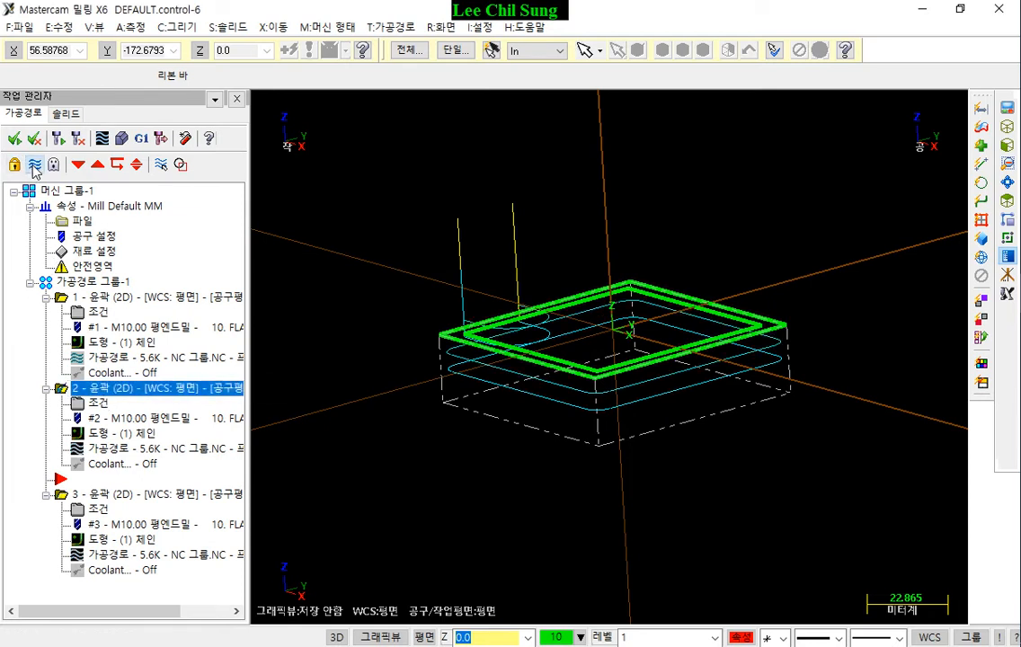
left_click(99, 297)
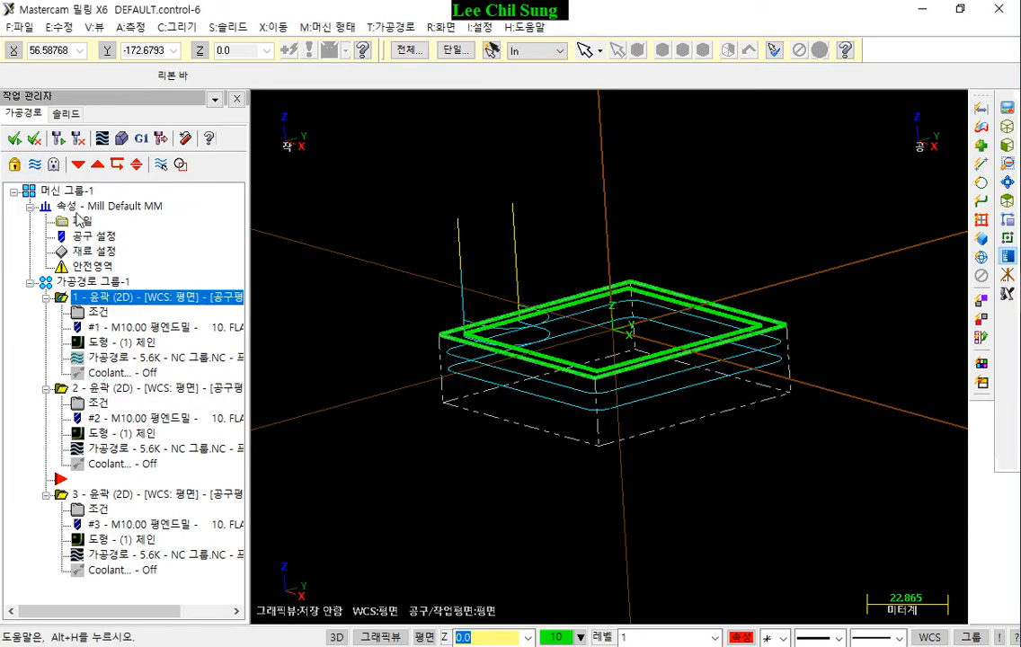
left_click(35, 164)
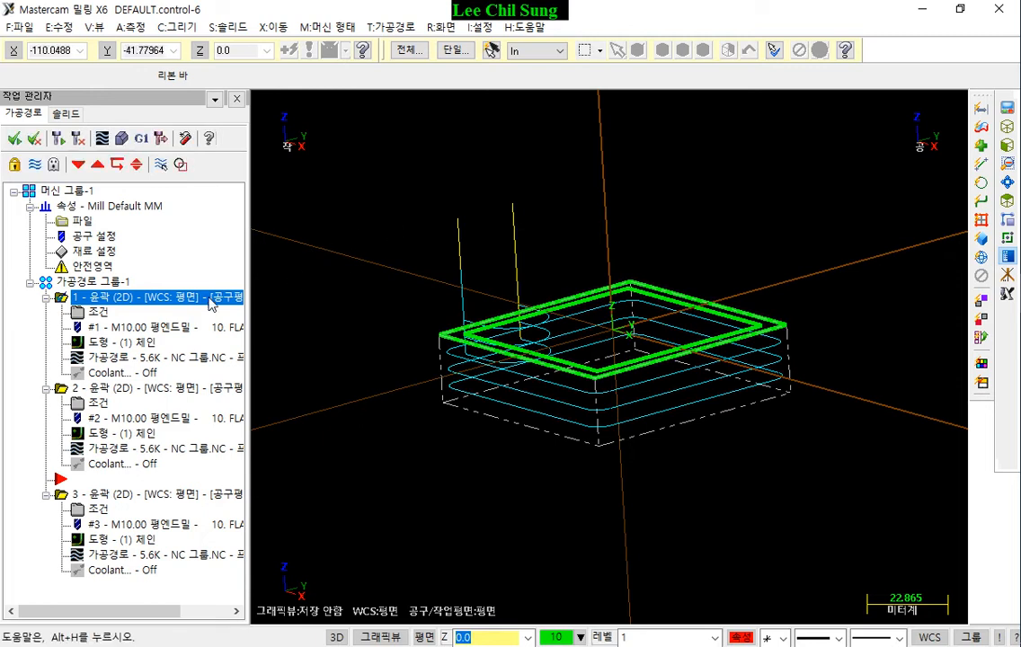
Hide the toolpaths of all operations in the toolpath group
left_click(92, 281)
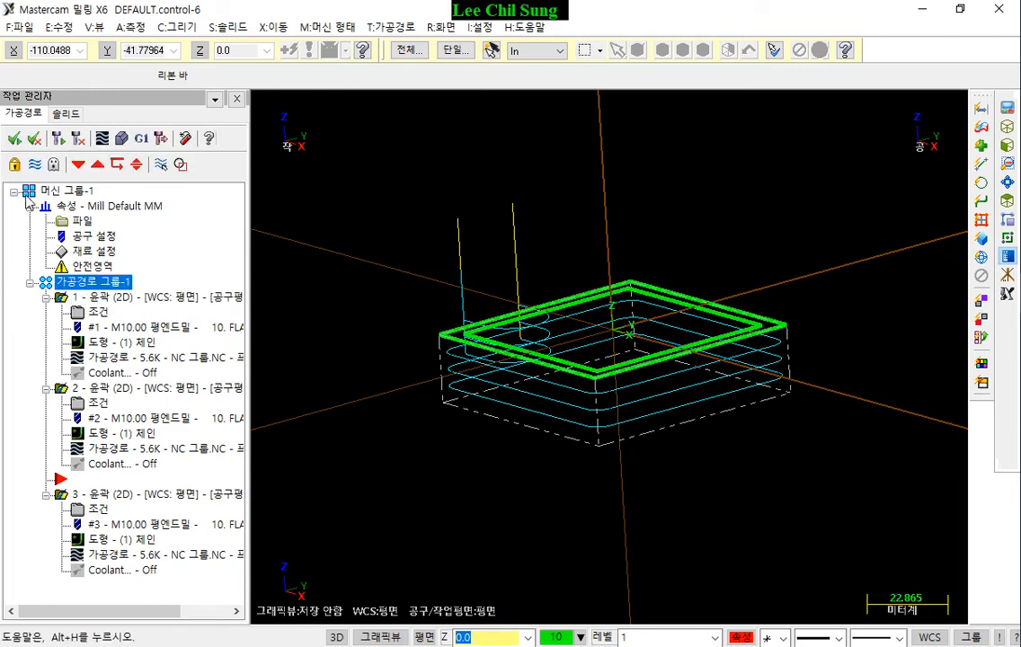
left_click(34, 165)
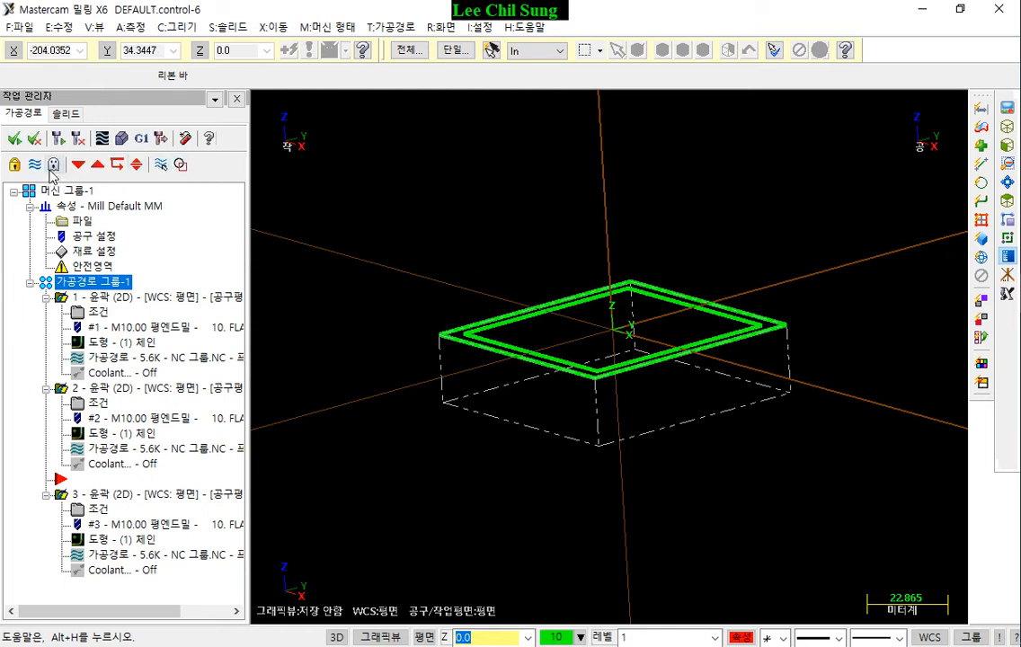
Turn off posting for the first contour operation and collapse its entry in the operations tree
left_click(144, 300)
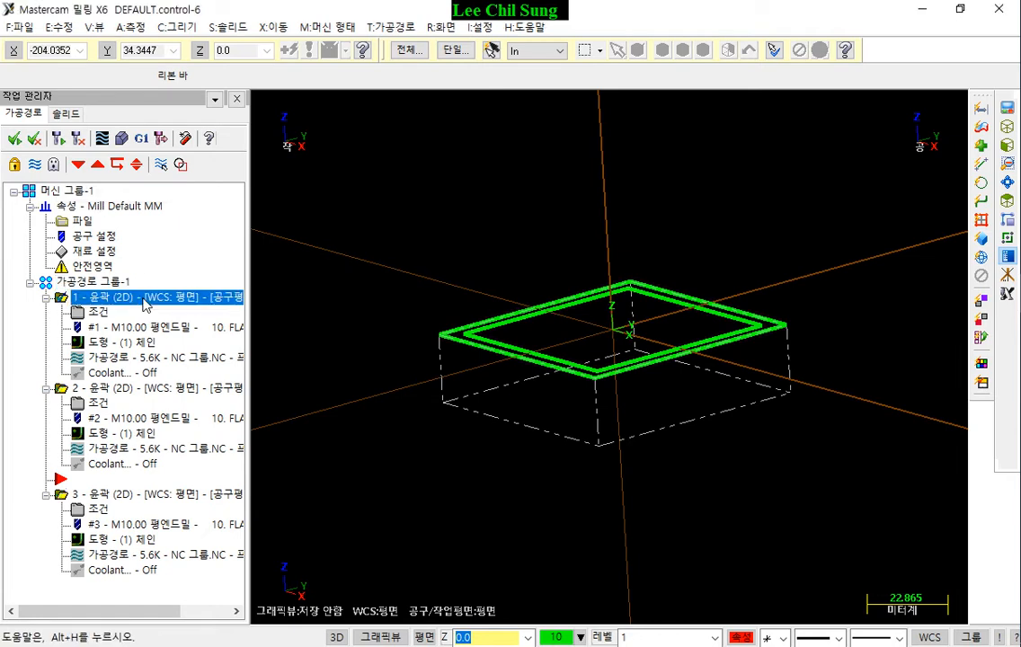
left_click(54, 165)
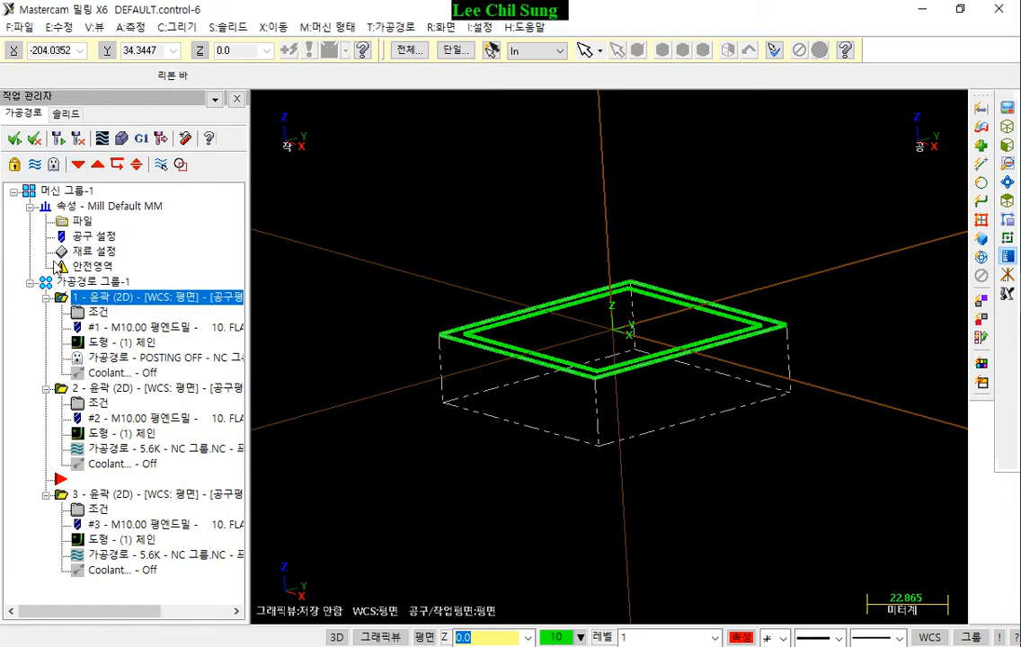
left_click(46, 297)
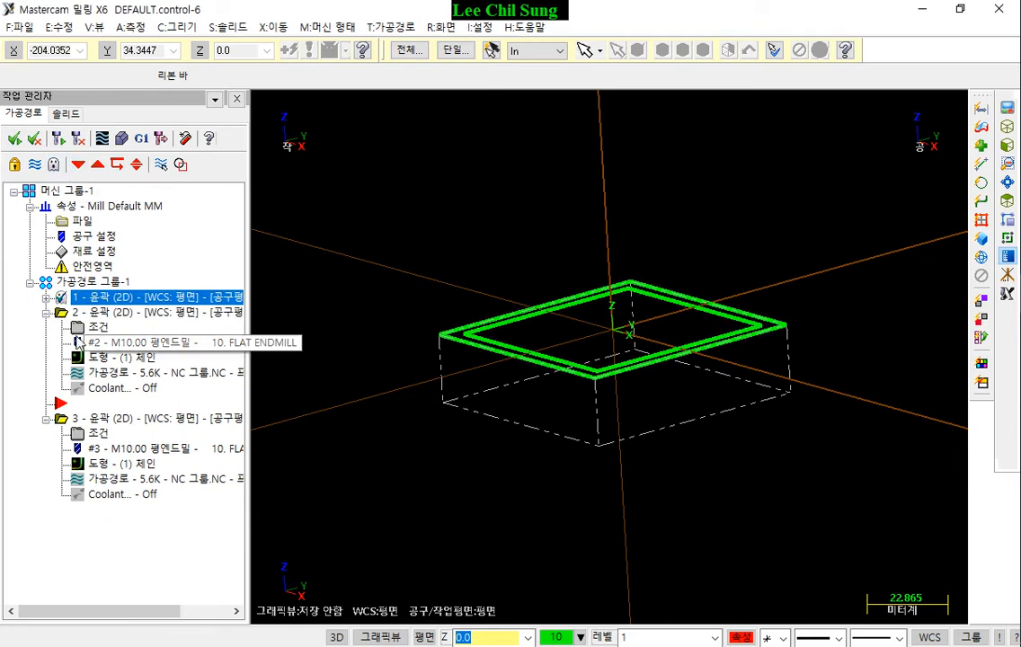
Turn posting back on for the first contour operation and select the second contour operation
left_click(97, 418)
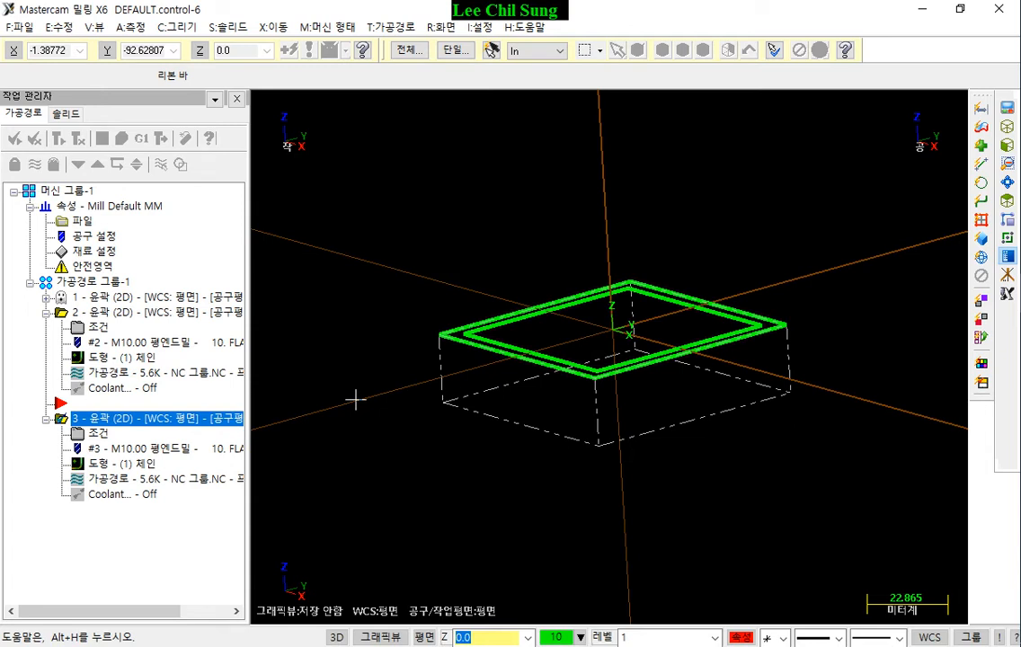
left_click(95, 304)
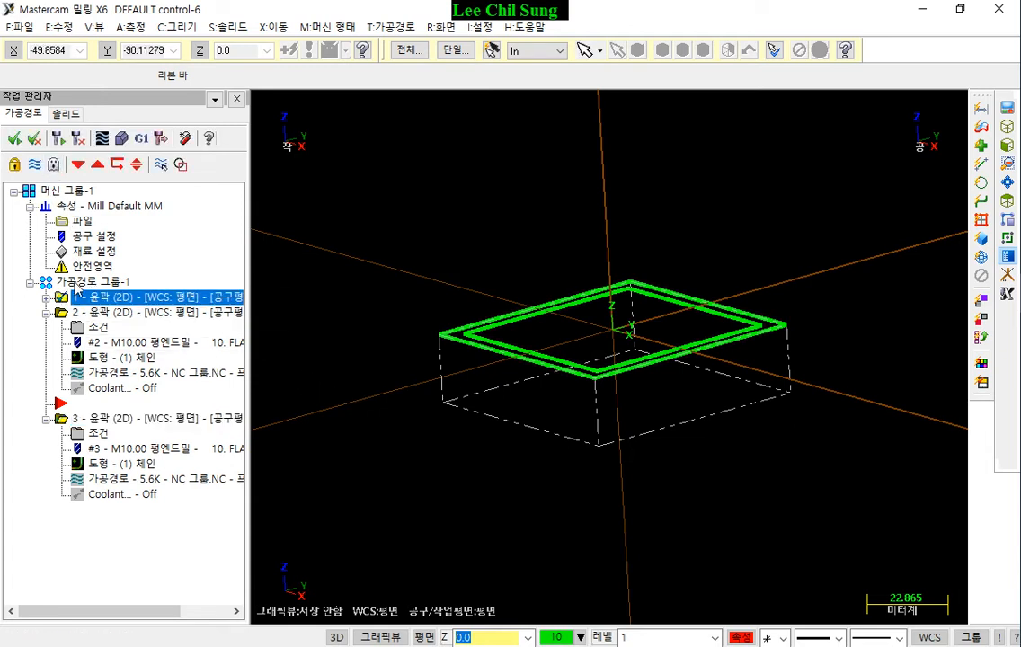
left_click(82, 312)
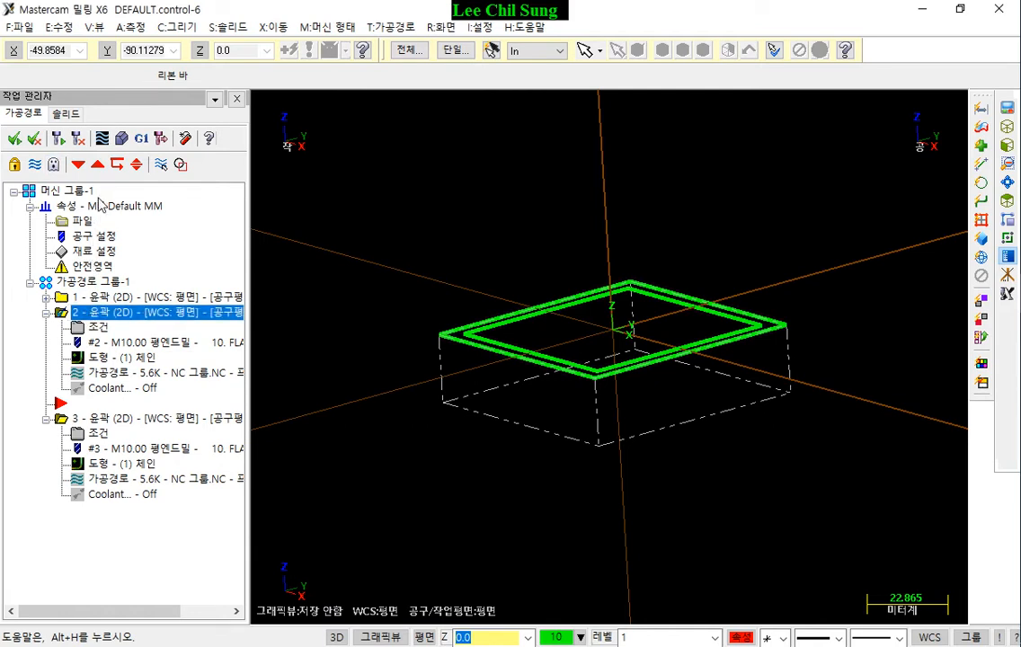
Restrict the display to selected operations' toolpaths, and view those of the first and third contour operations in turn
left_click(162, 166)
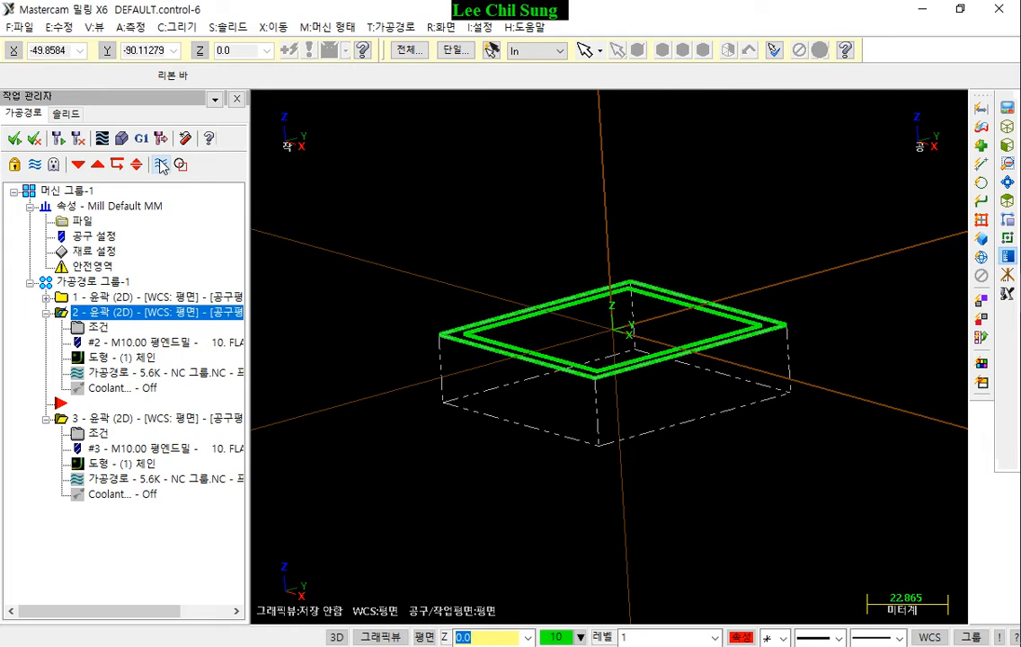
left_click(161, 164)
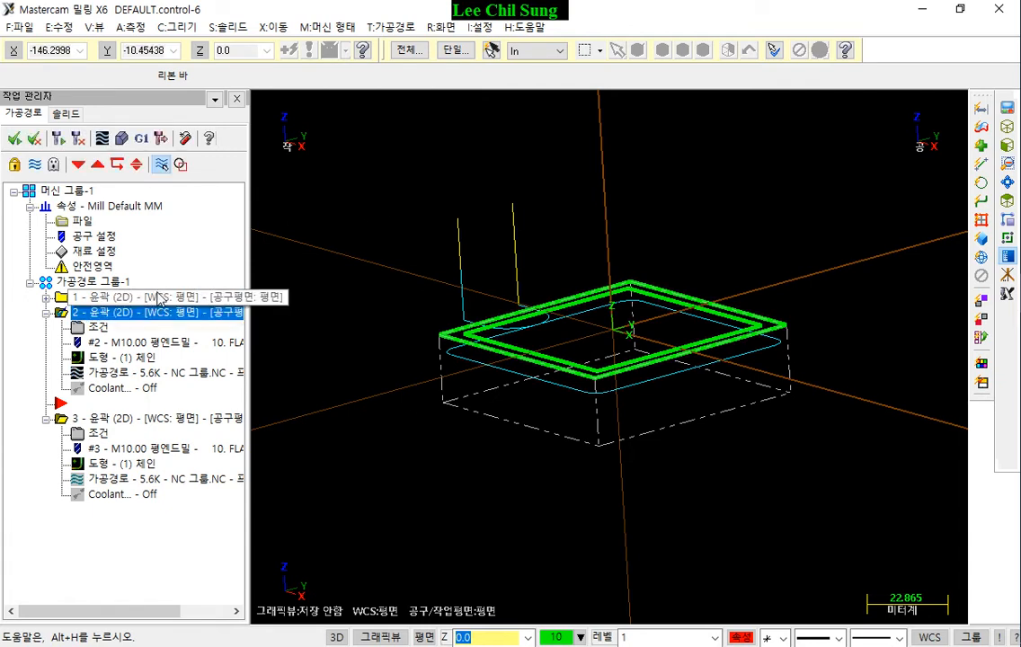
left_click(158, 297)
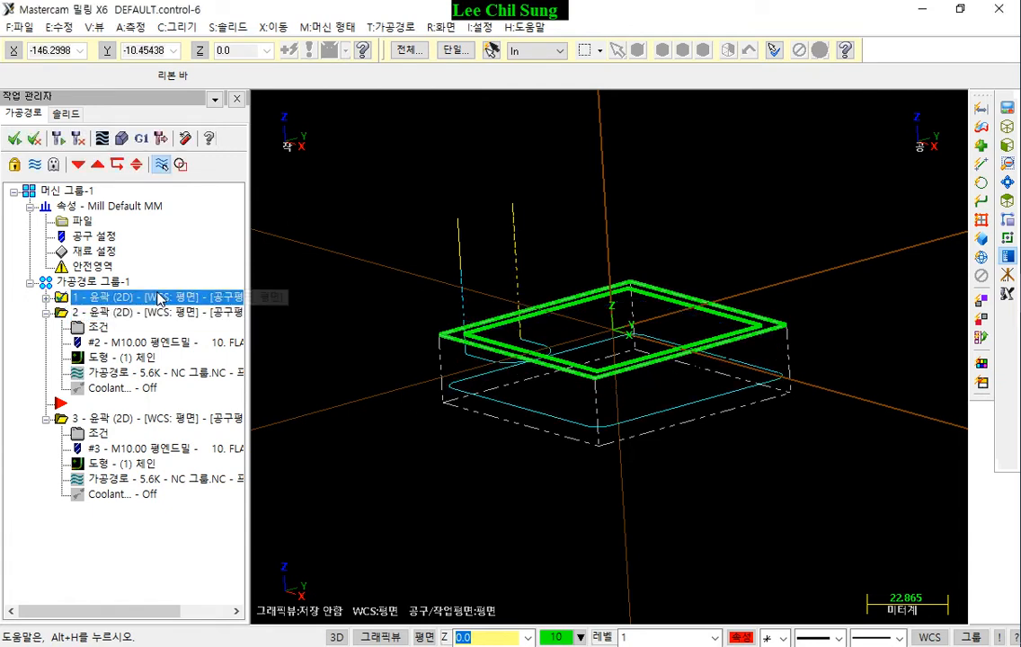
left_click(103, 419)
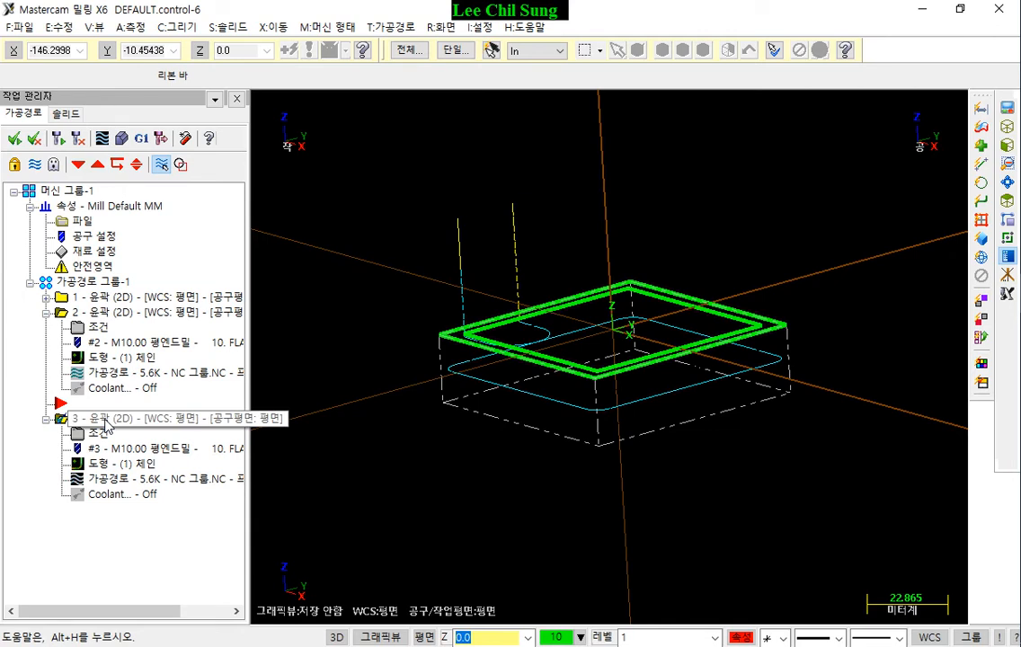
Move the insert arrow below the third contour operation
left_click(105, 421)
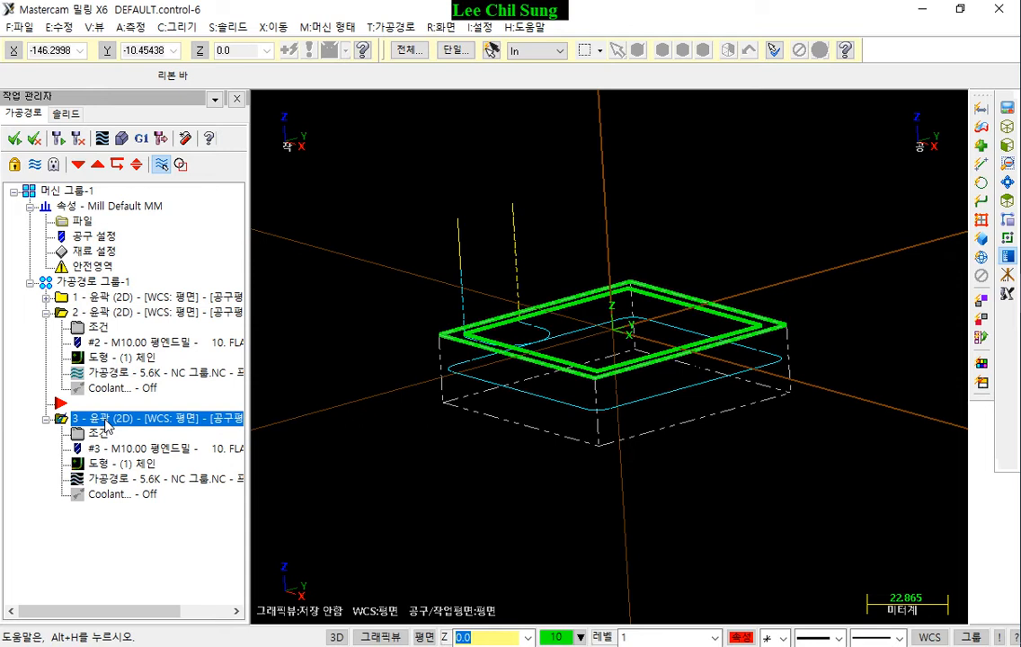
left_click(78, 165)
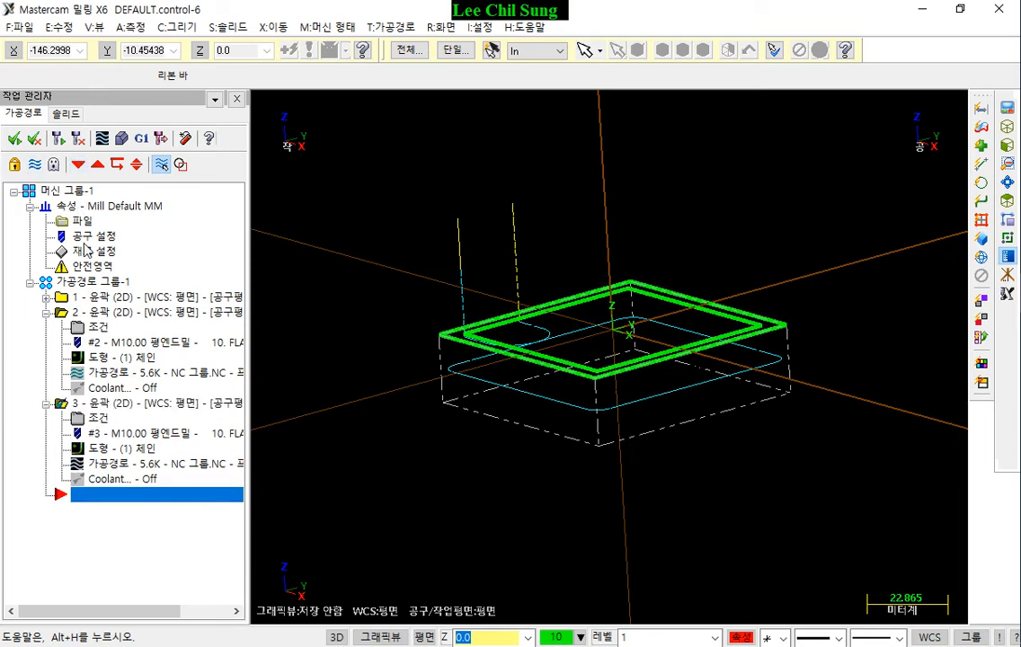
View the toolpaths of the whole toolpath group together, and those of the second contour operation alone
left_click(90, 283)
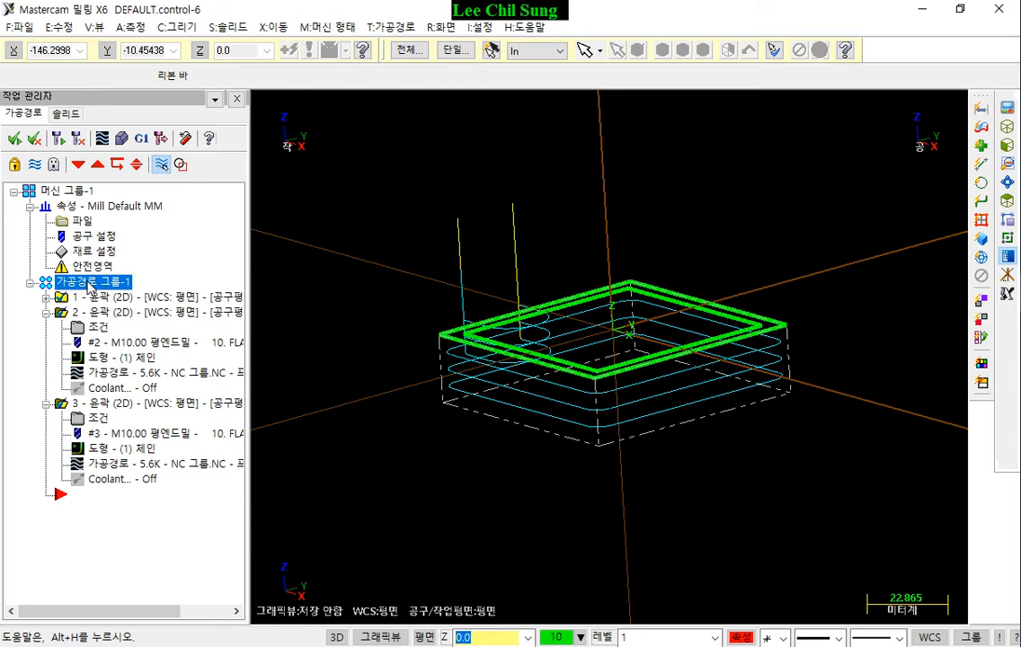
left_click(106, 313)
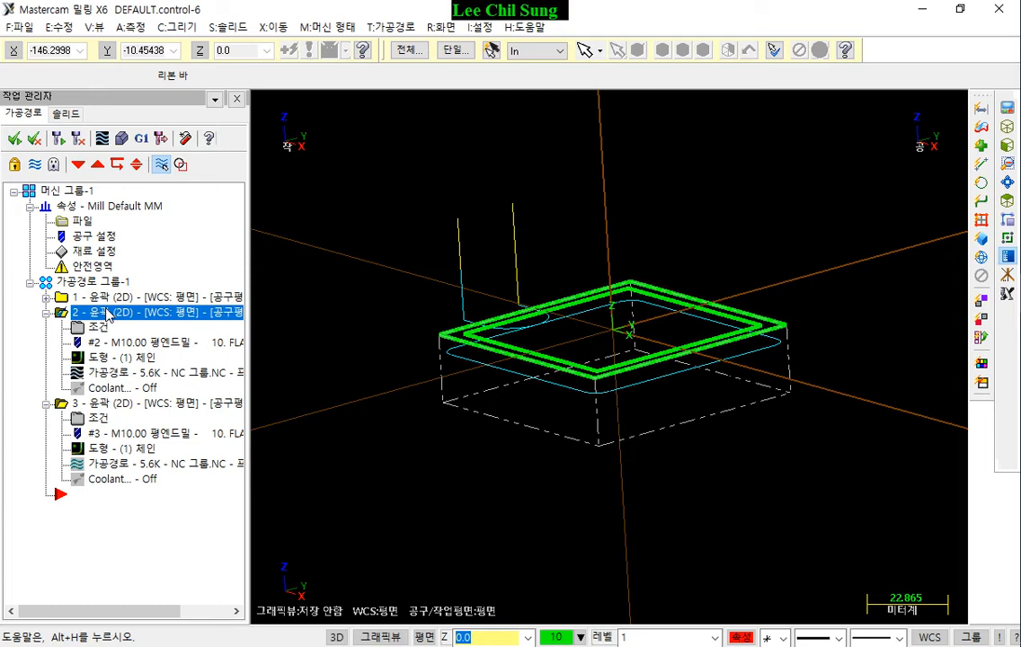
Display only the geometry associated with the second contour operation, and restore the display of all geometry
left_click(180, 164)
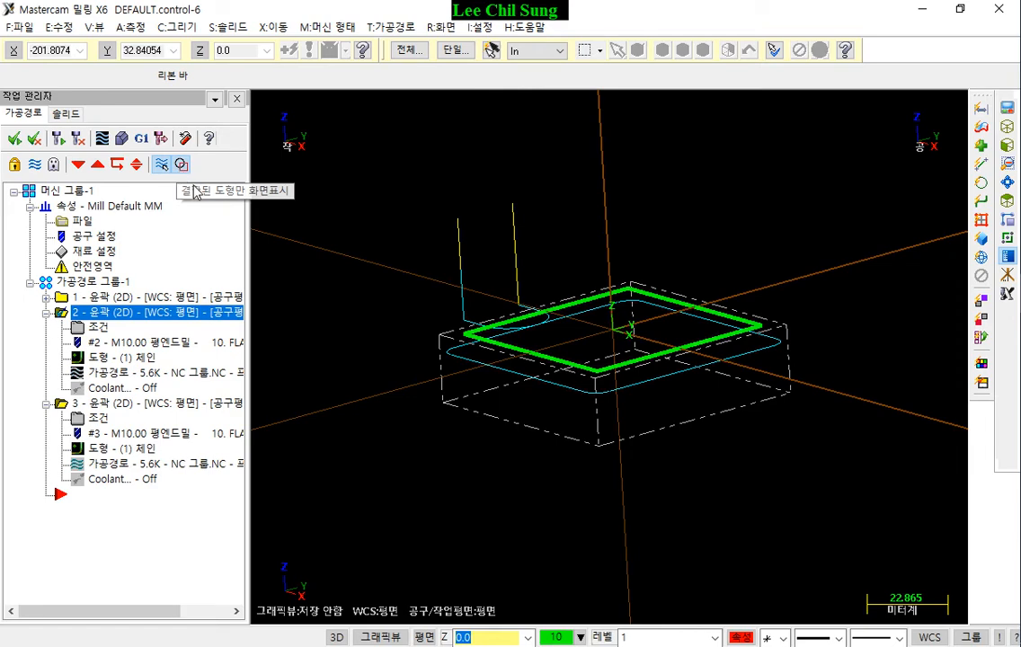
scroll(499, 354, "up", 3)
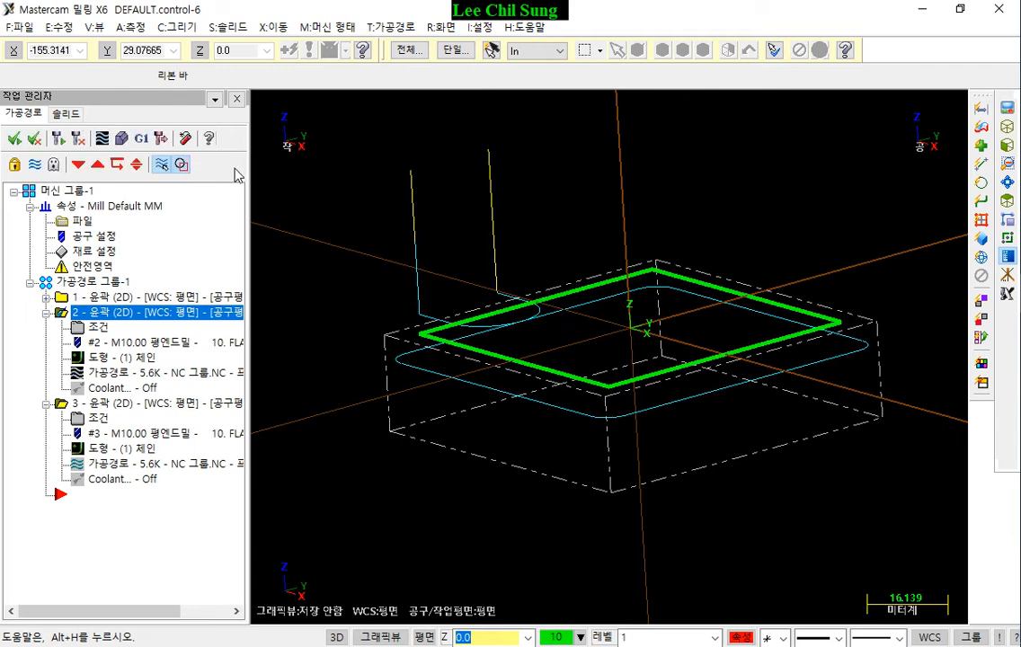
left_click(179, 165)
middle_click_drag(466, 206, 522, 214)
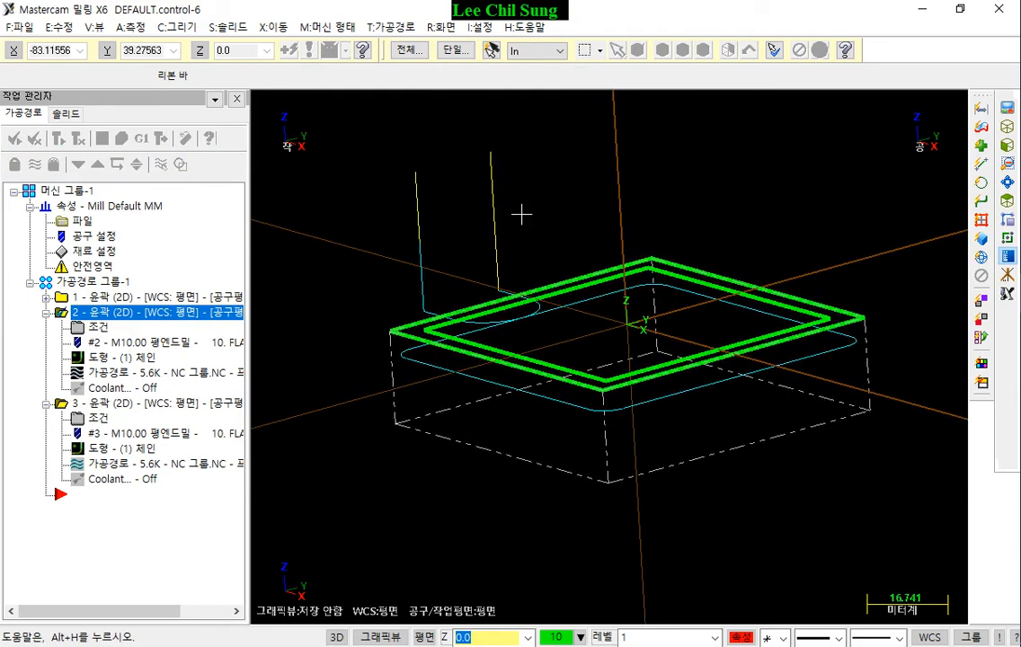
Switch to the textbook PDF, read section 2.1.2 on the machine group's file properties, and return to Mastercam
key("alt+Tab")
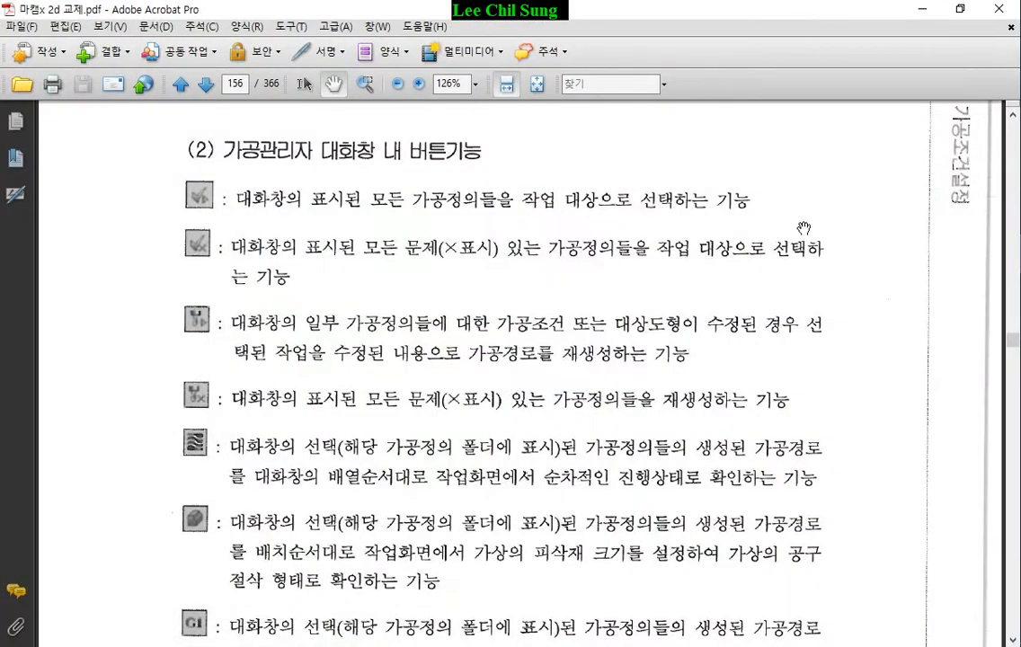
scroll(765, 229, "down", 8)
scroll(765, 229, "down", 10)
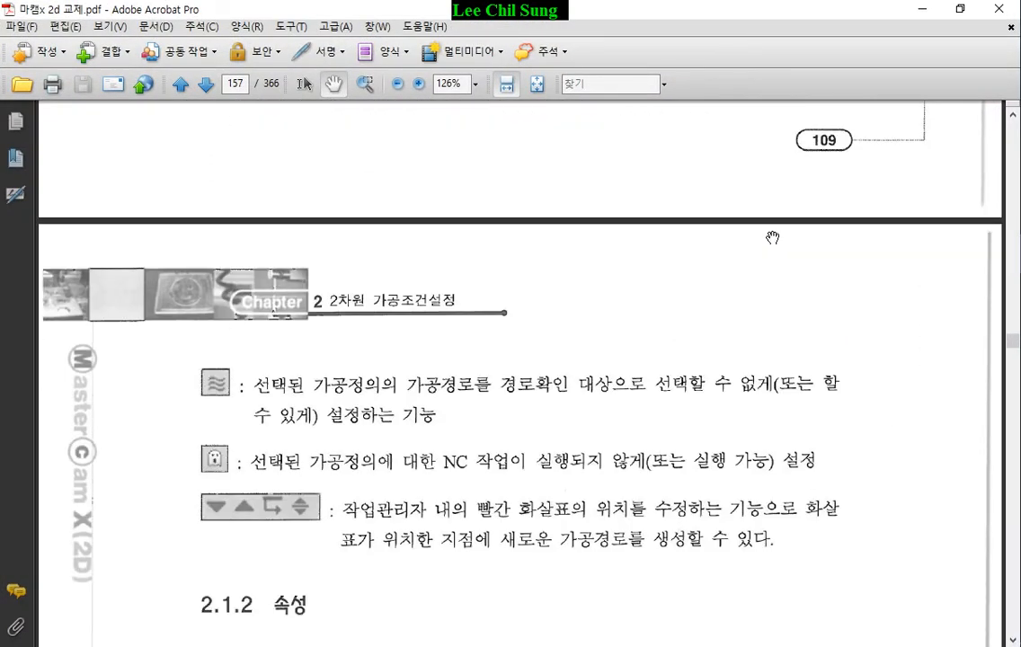
scroll(771, 232, "down", 6)
scroll(774, 238, "down", 5)
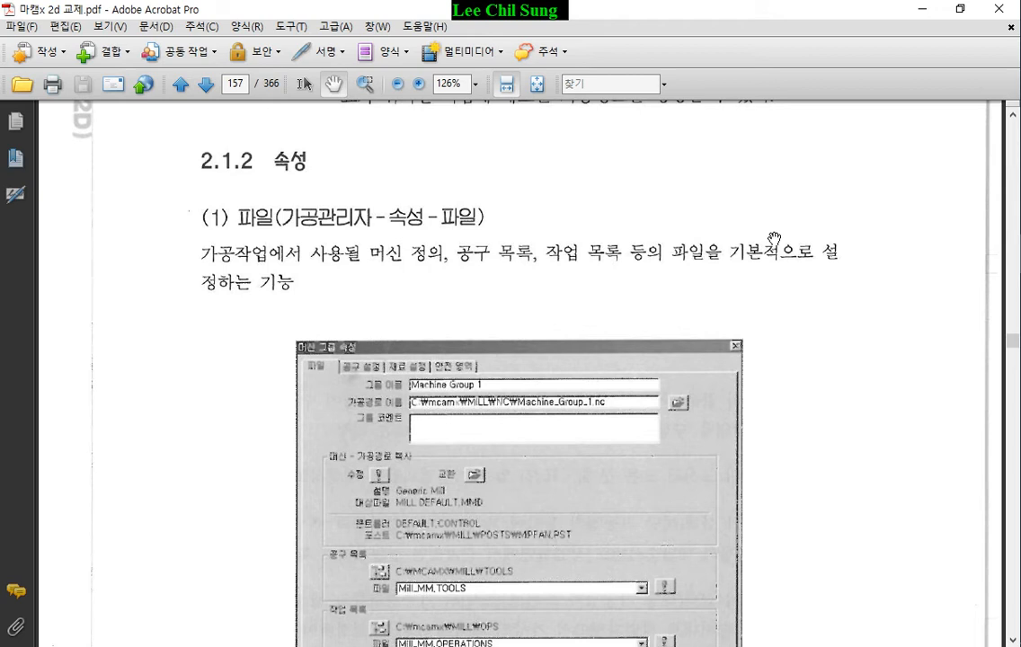
left_click(923, 8)
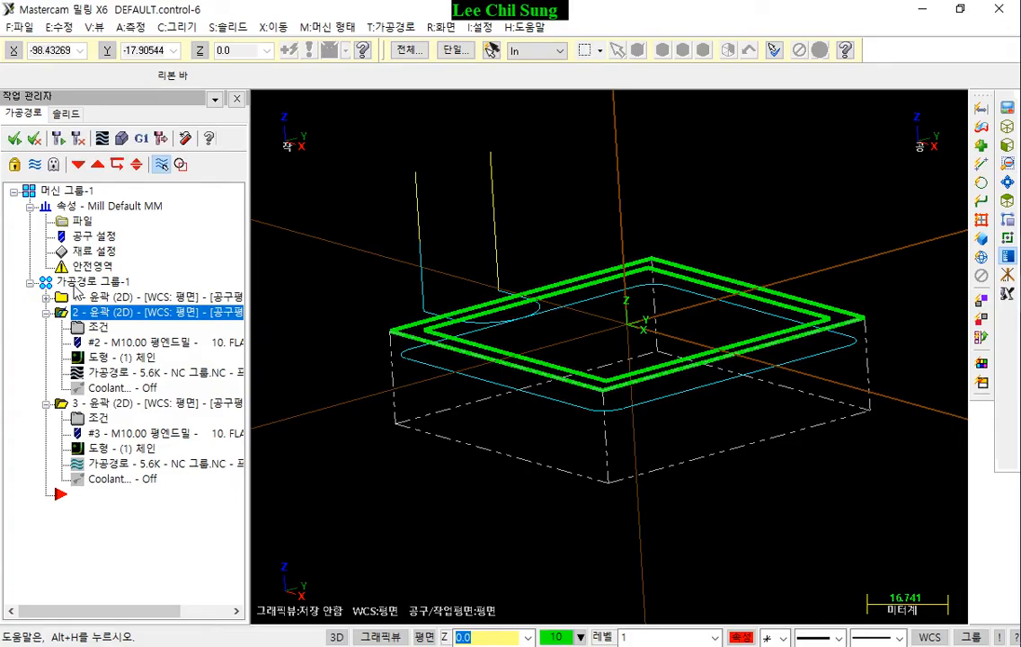
Open the machine group's file properties and bring up its machine definition for editing
left_click(83, 221)
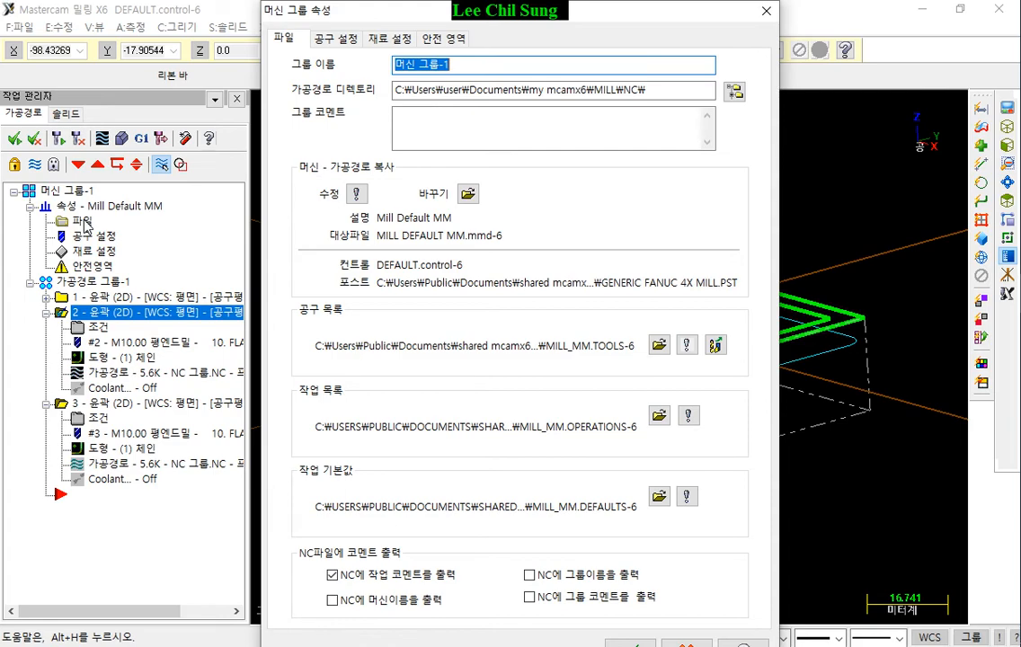
left_click(356, 196)
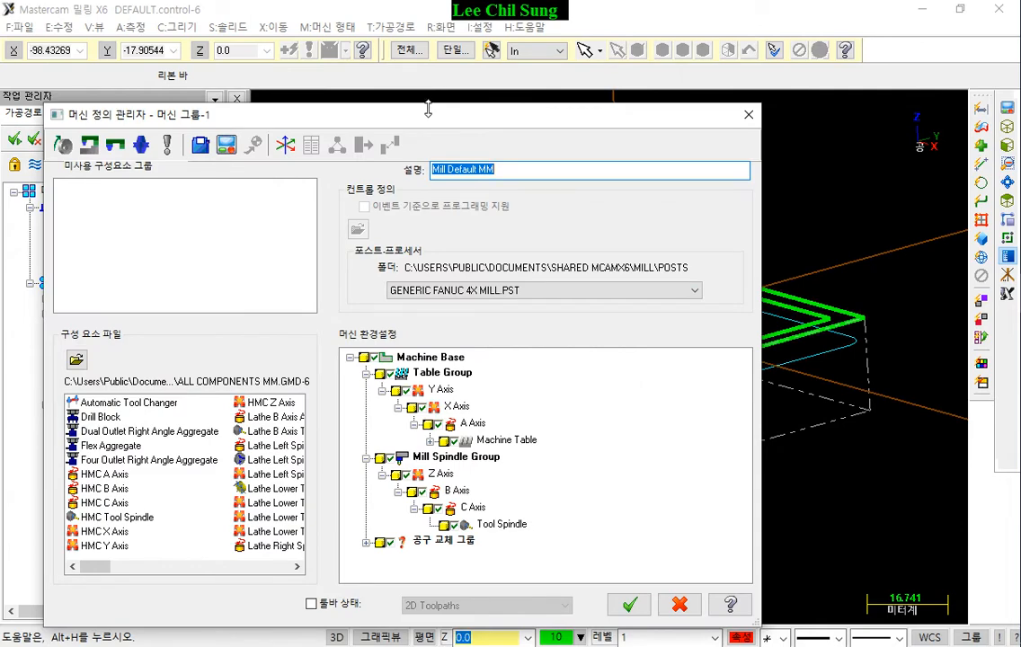
left_click_drag(434, 114, 555, 43)
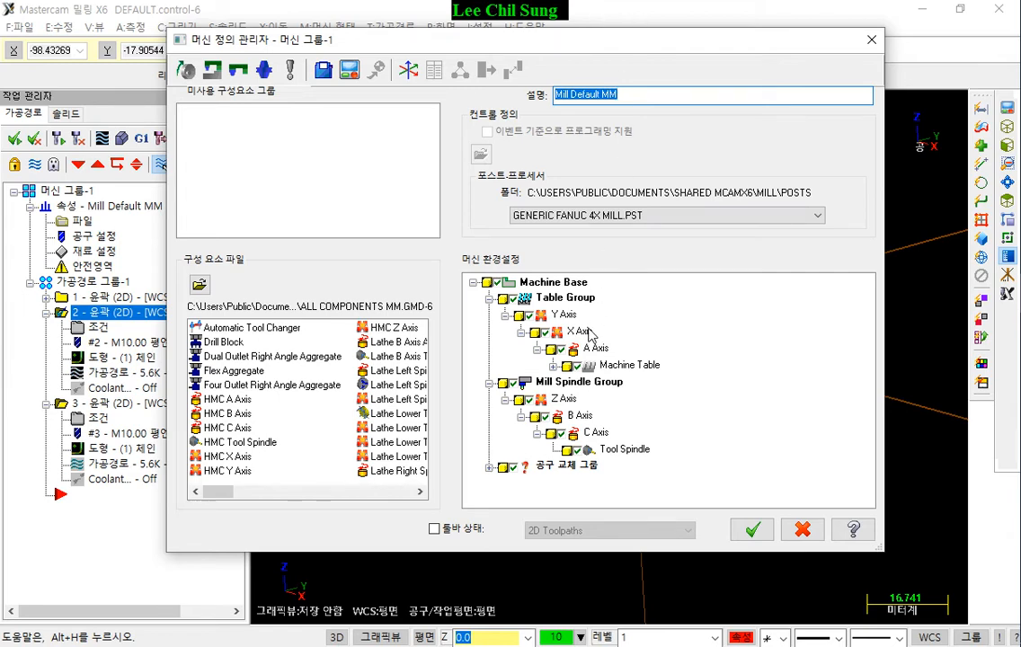
Examine the parameters of the X Axis component in the machine configuration, preview the machine in the graphics view, and accept the component
left_click(579, 331)
double_click(580, 331)
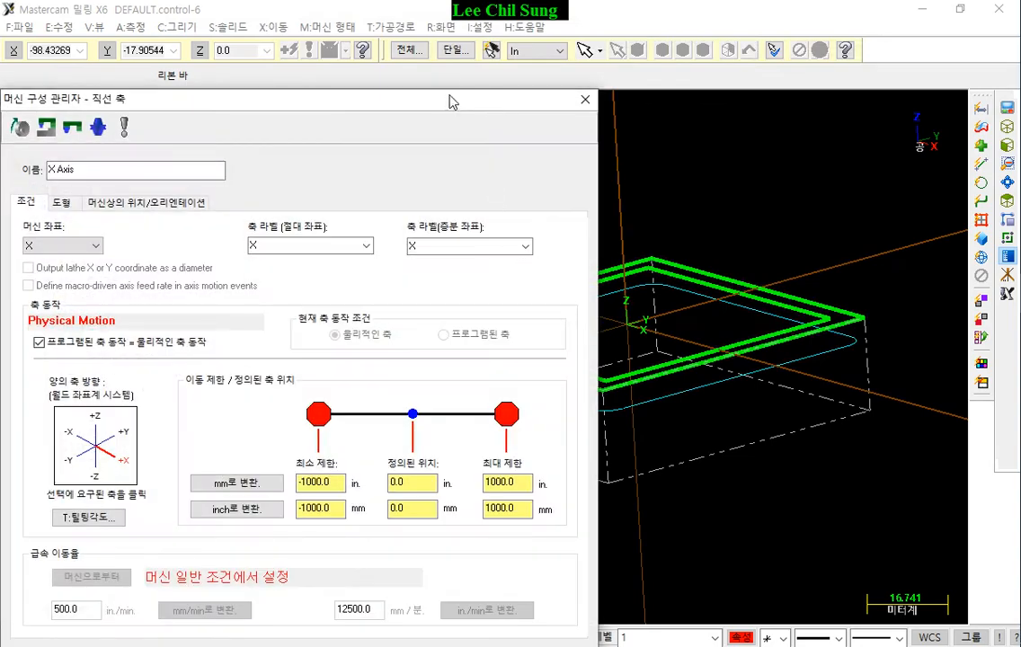
left_click_drag(452, 101, 734, 35)
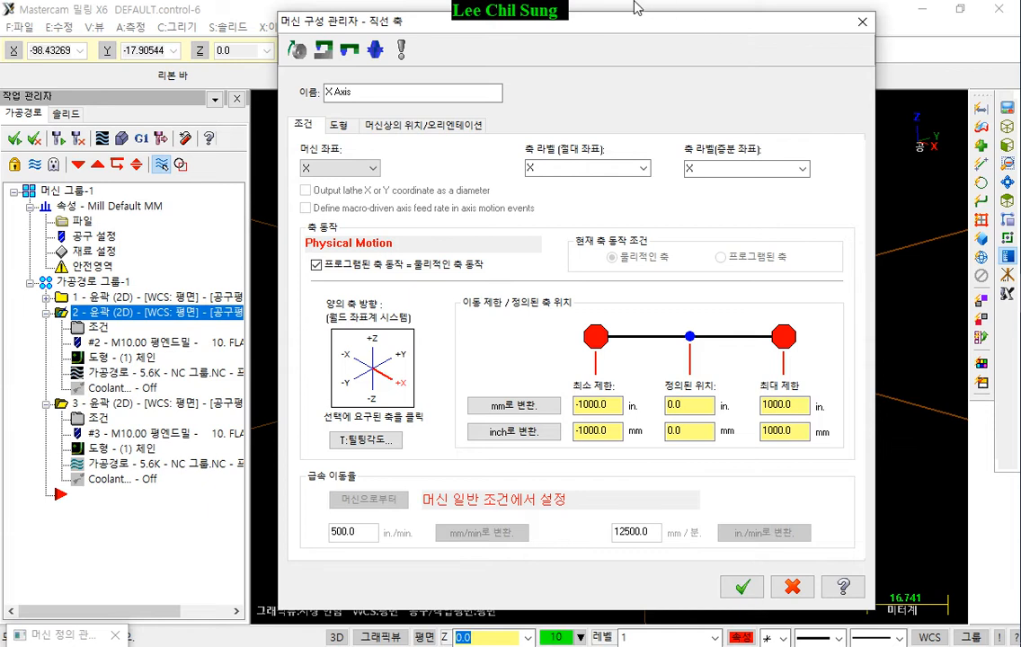
left_click(322, 51)
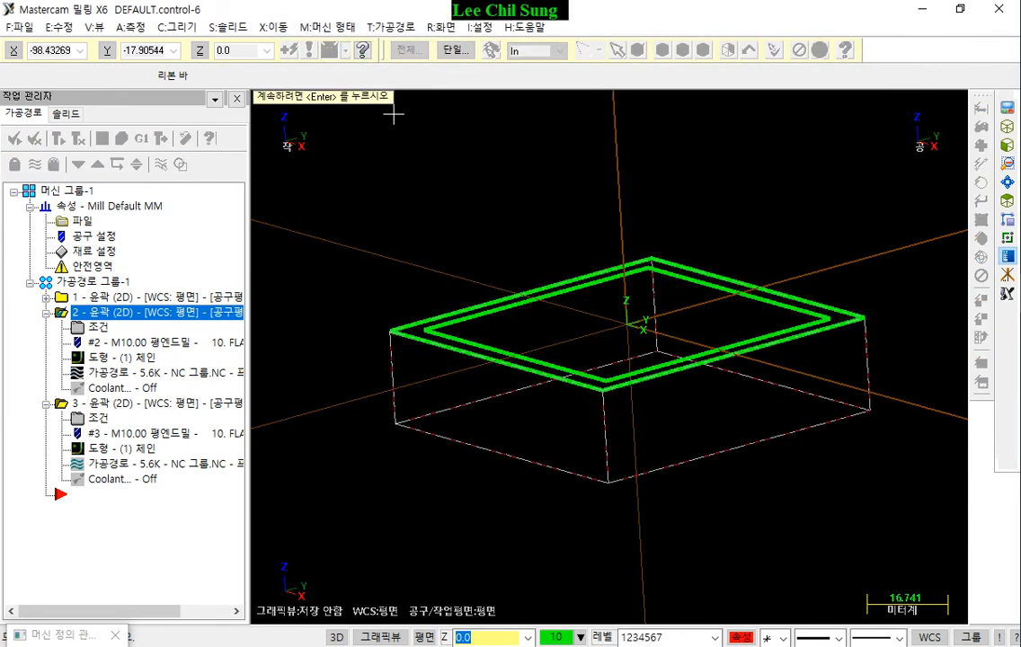
key("Return")
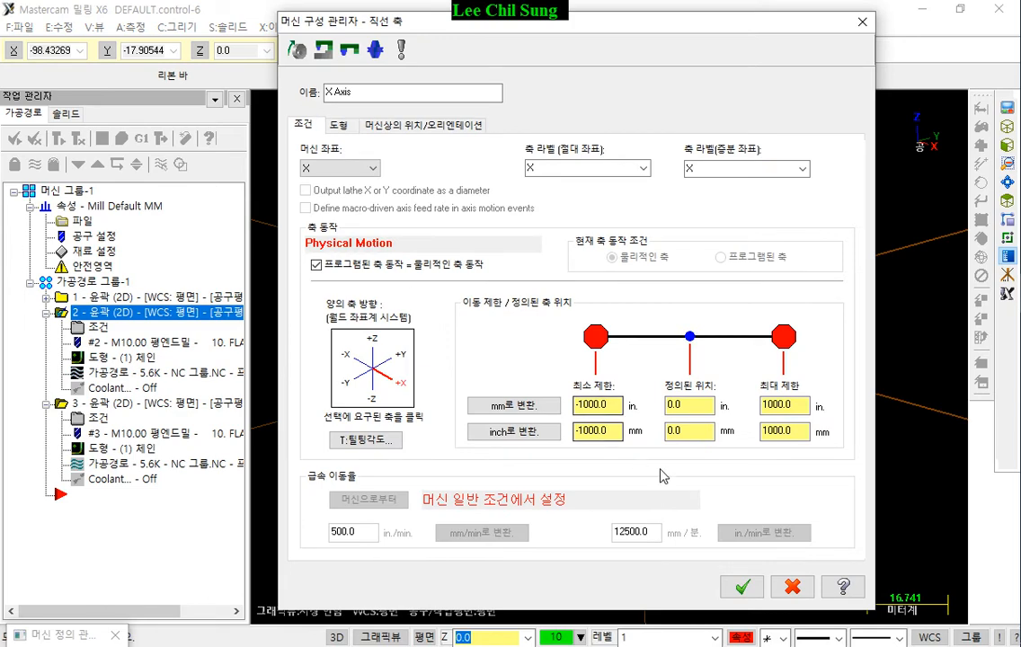
left_click(742, 586)
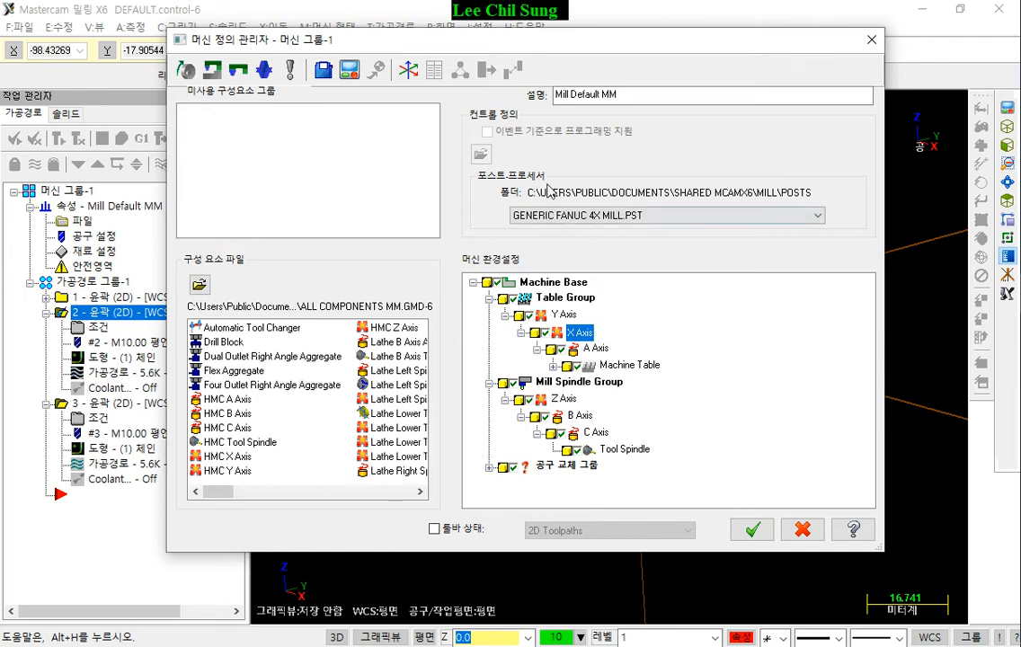
Turn off sequence number output in the control definition's NC output settings, save the change to the machine group, and accept the machine group properties
left_click(351, 71)
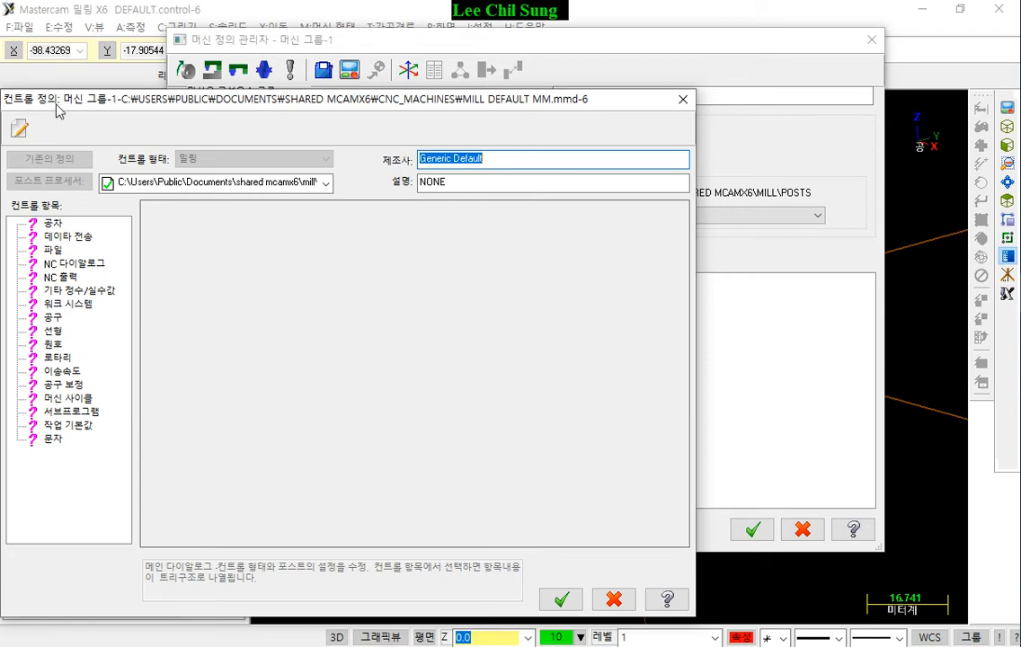
left_click(56, 279)
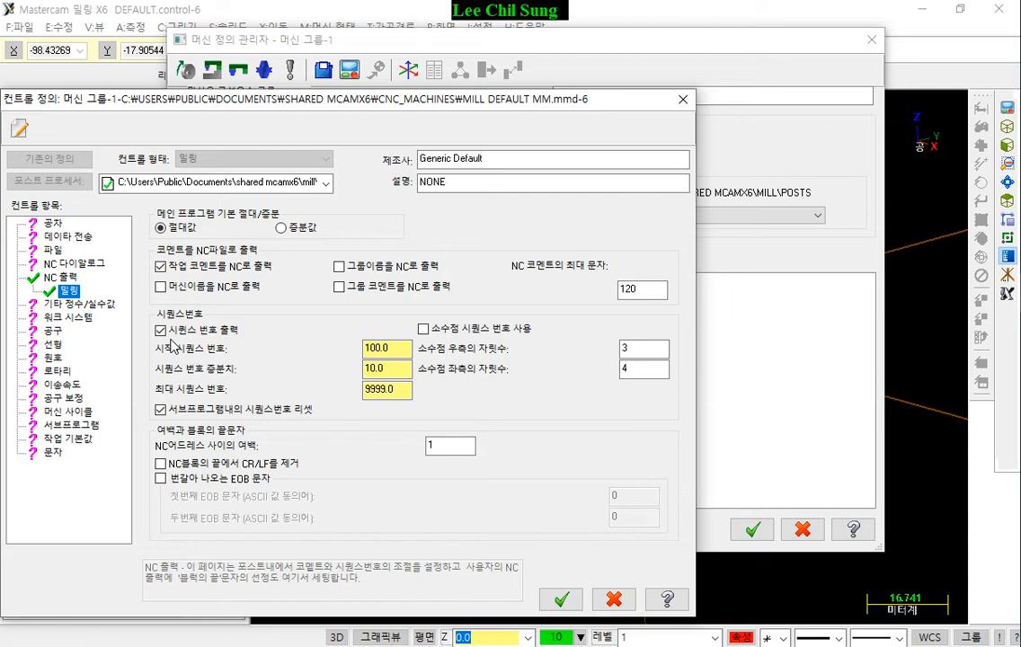
left_click(160, 330)
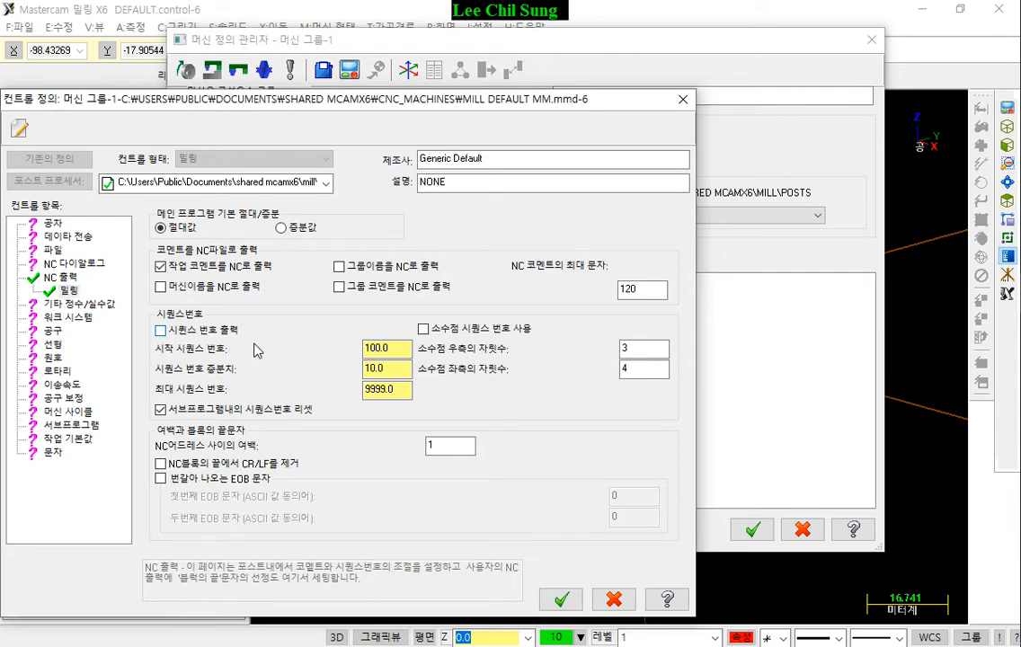
left_click(559, 600)
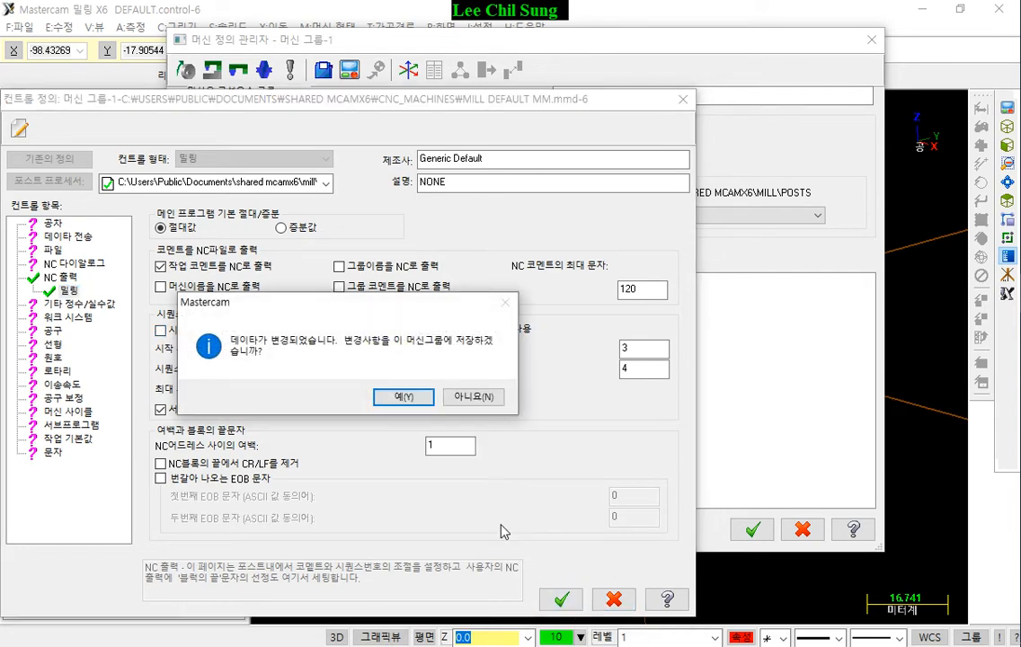
left_click(403, 392)
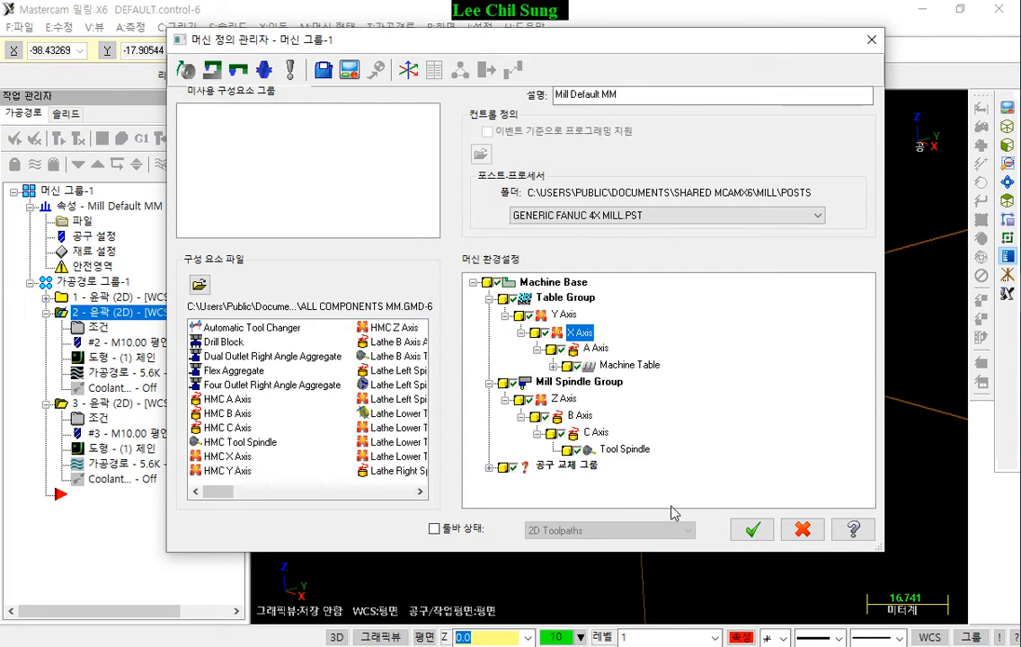
left_click(753, 529)
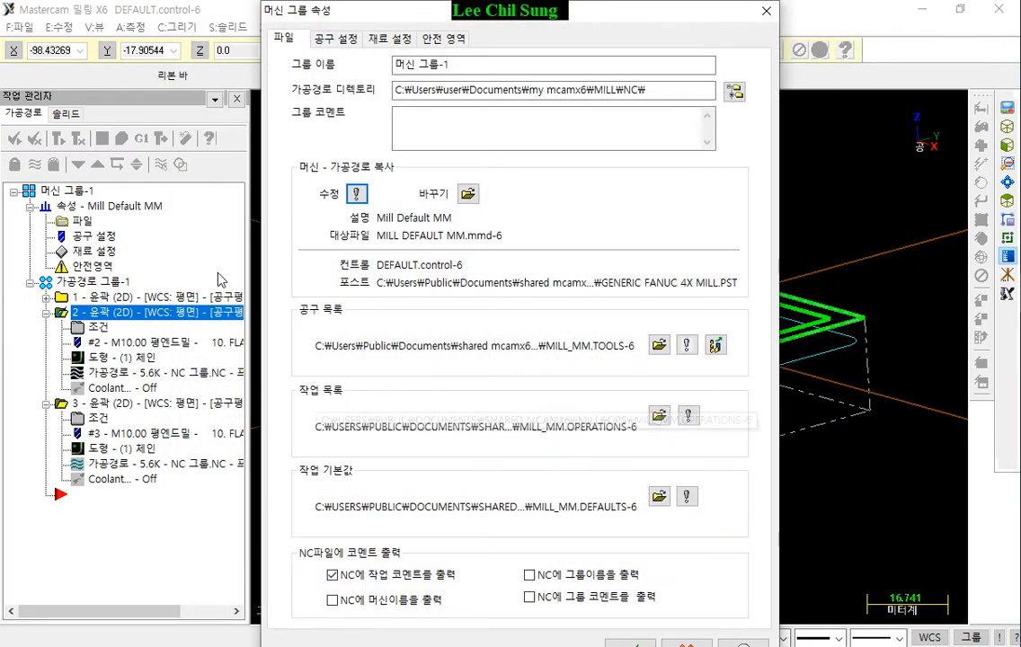
left_click(649, 642)
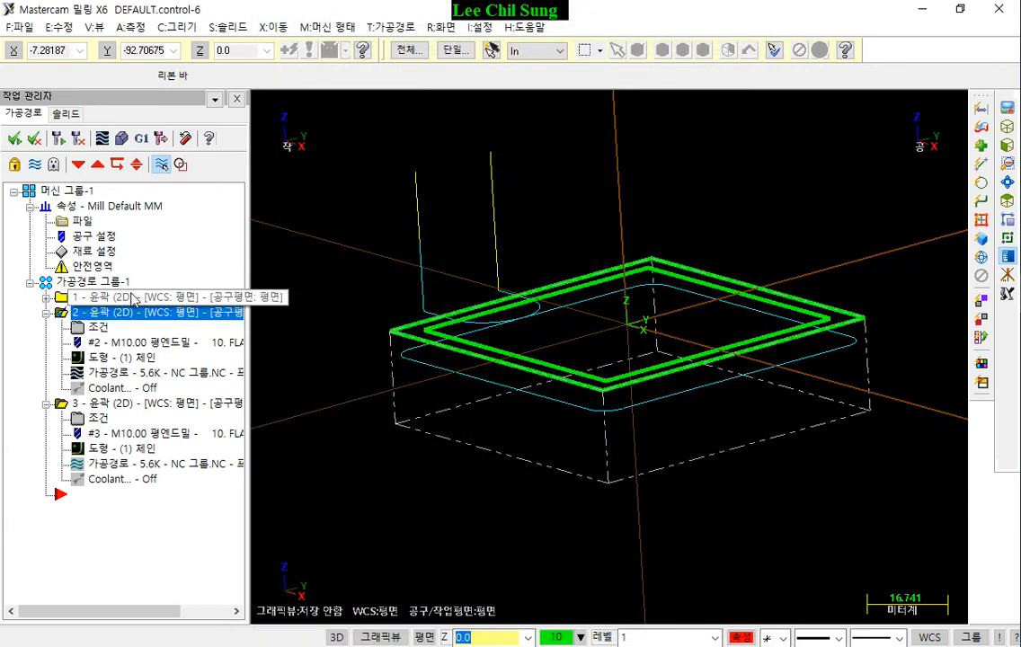
Post the whole toolpath group to an .nc file, overwriting the existing one, and review the generated code from its beginning
left_click(124, 281)
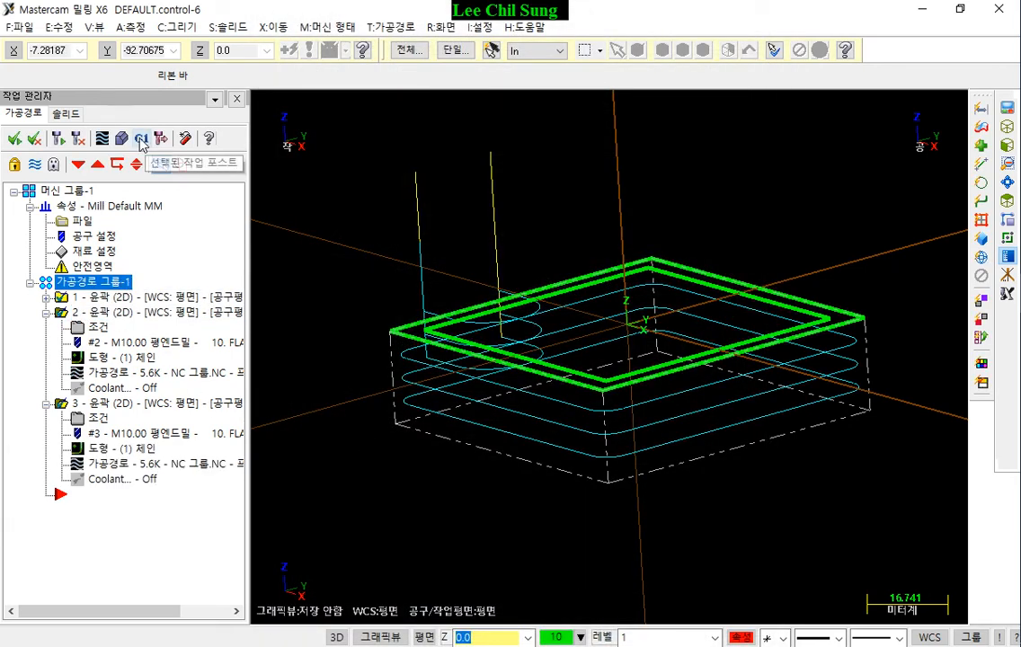
left_click(141, 145)
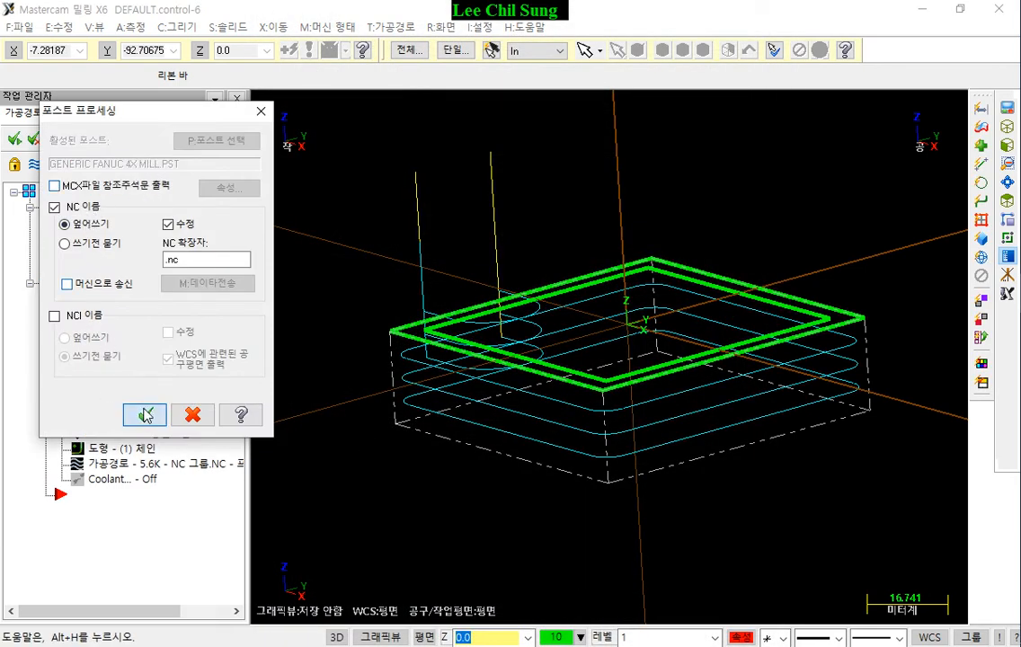
left_click(146, 416)
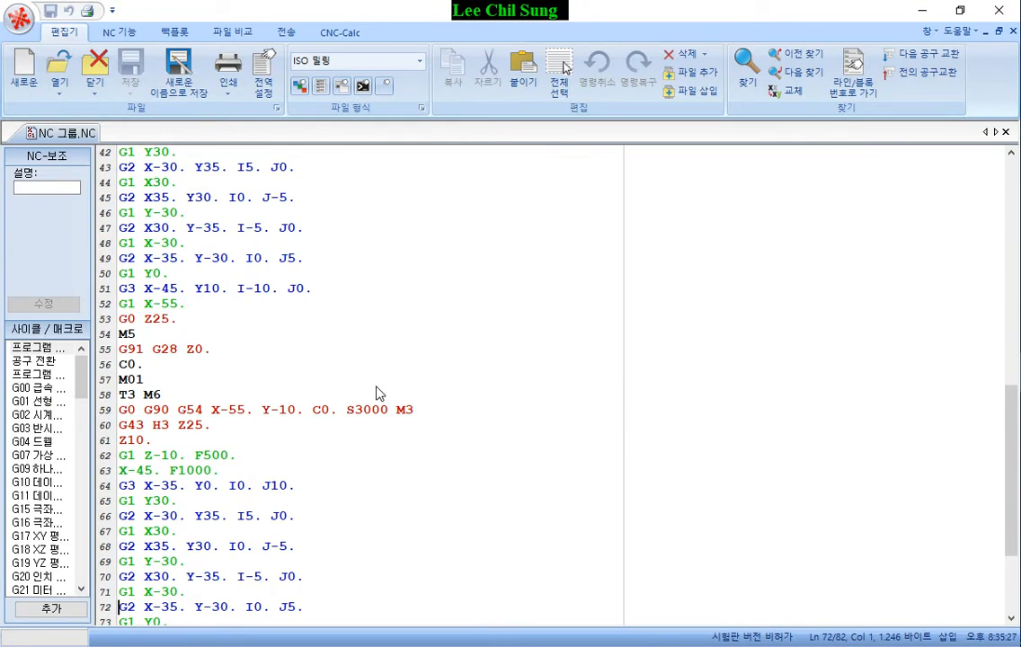
scroll(378, 393, "up", 14)
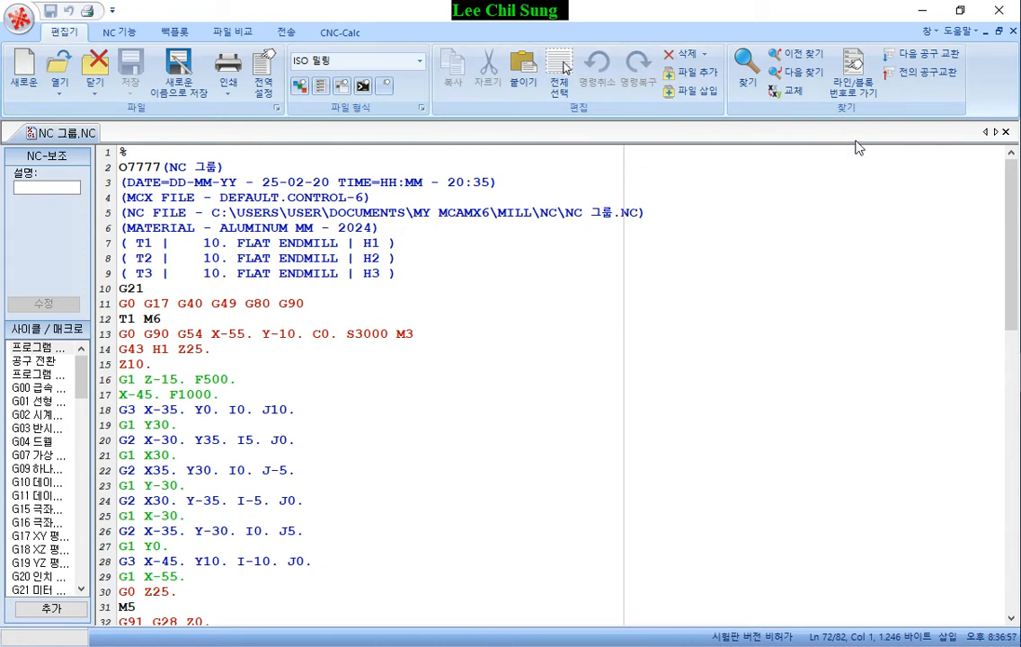
left_click(1002, 10)
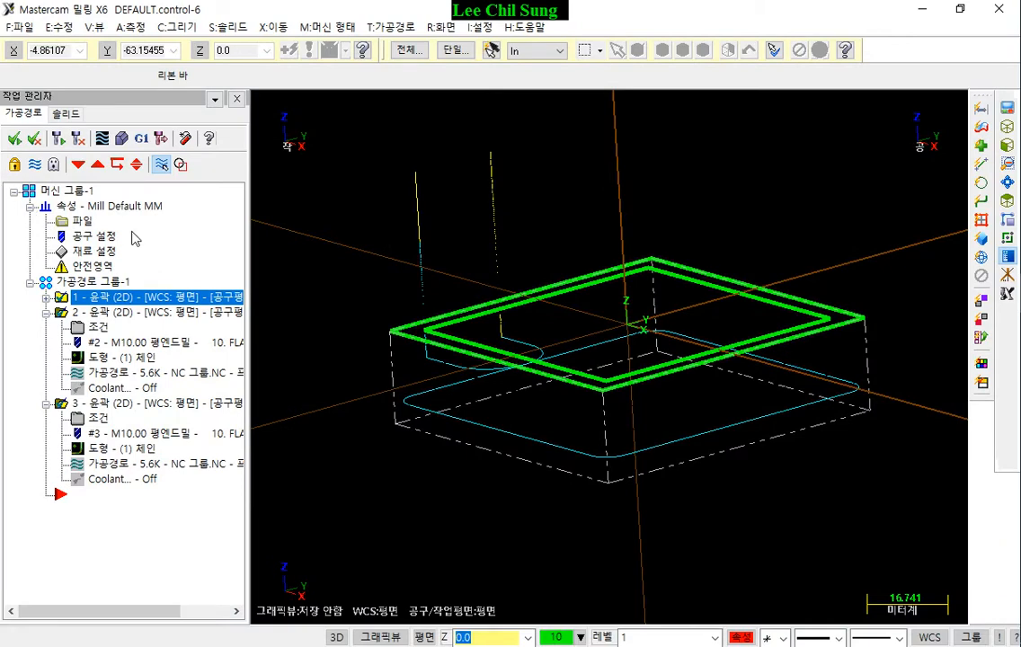
Review the NC output settings in the machine group's control definition and accept the definitions and group properties
left_click(81, 223)
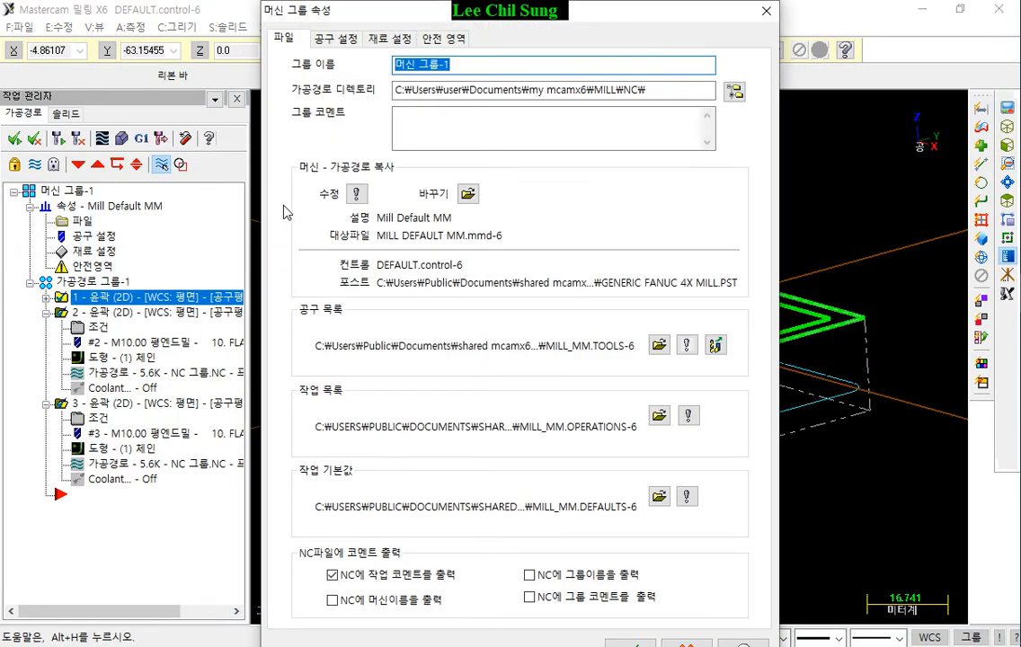
left_click(356, 195)
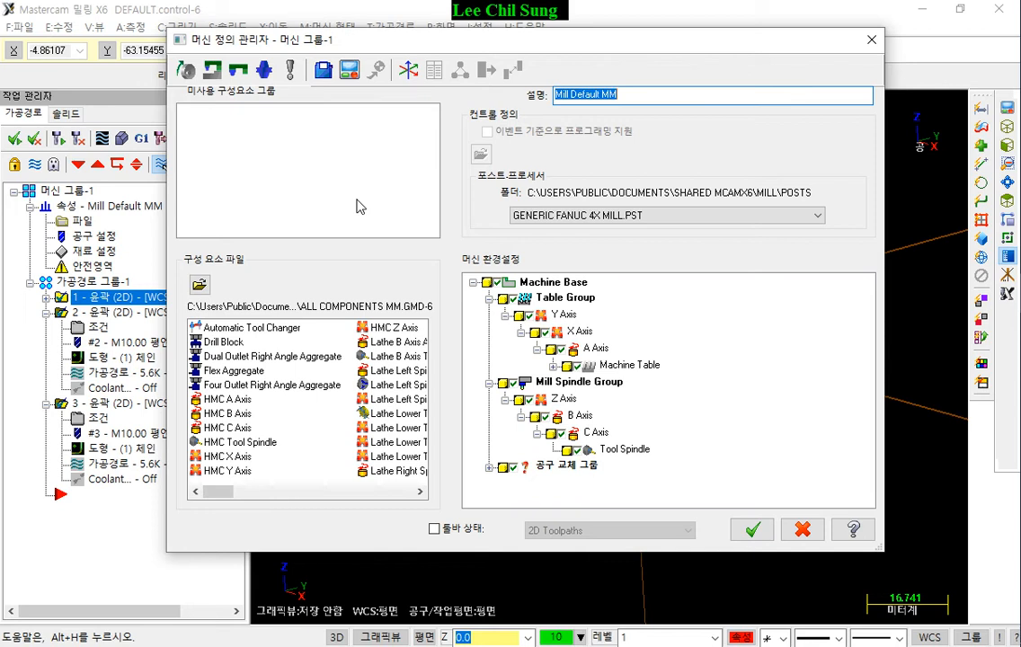
left_click(349, 69)
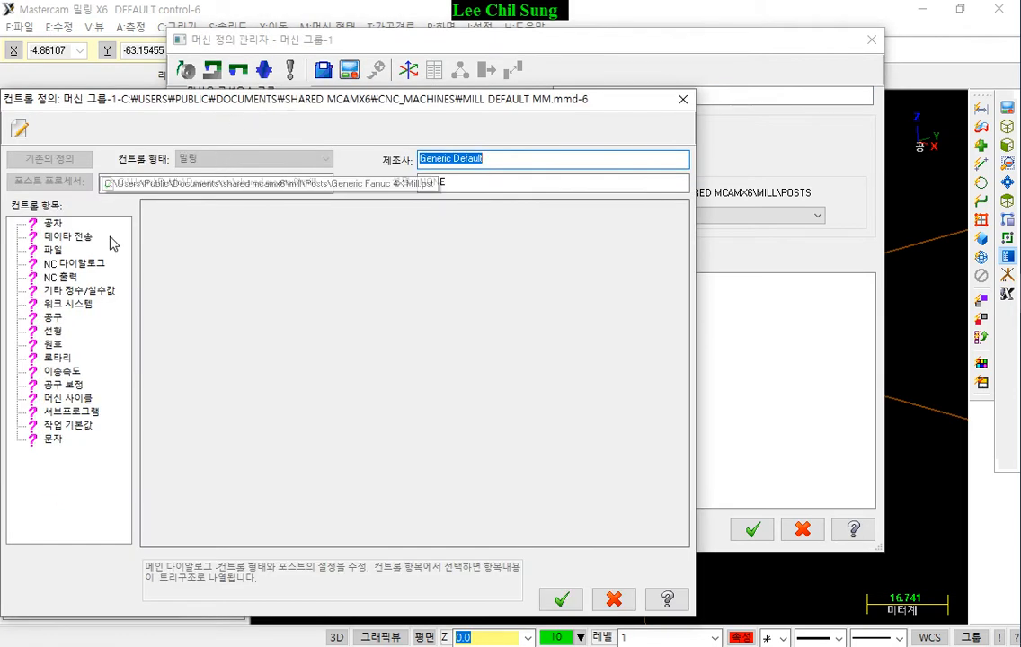
left_click(45, 285)
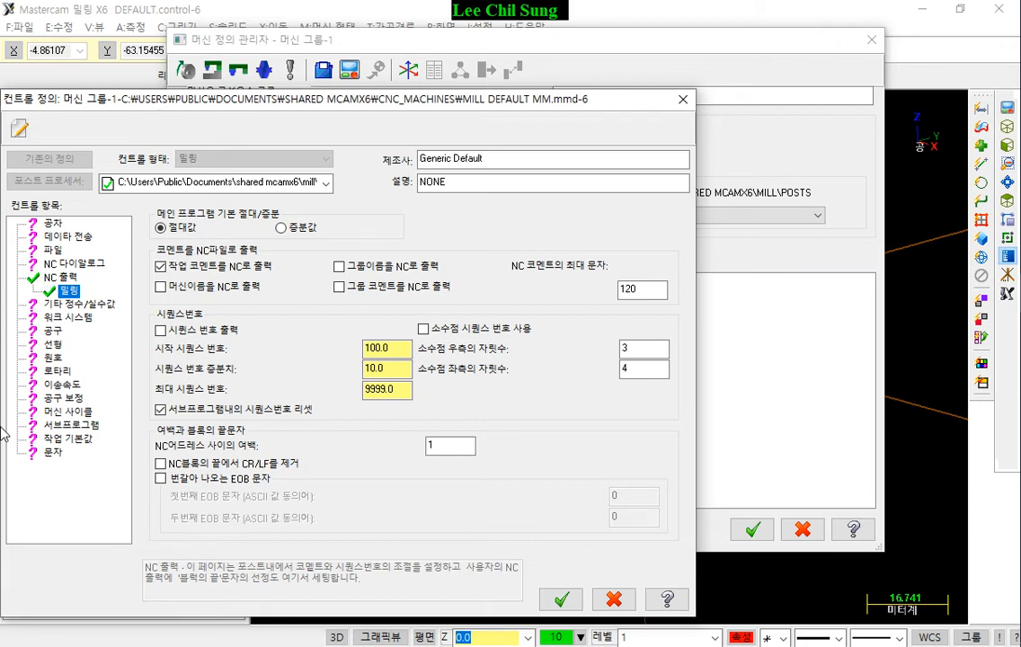
left_click(554, 599)
left_click(396, 398)
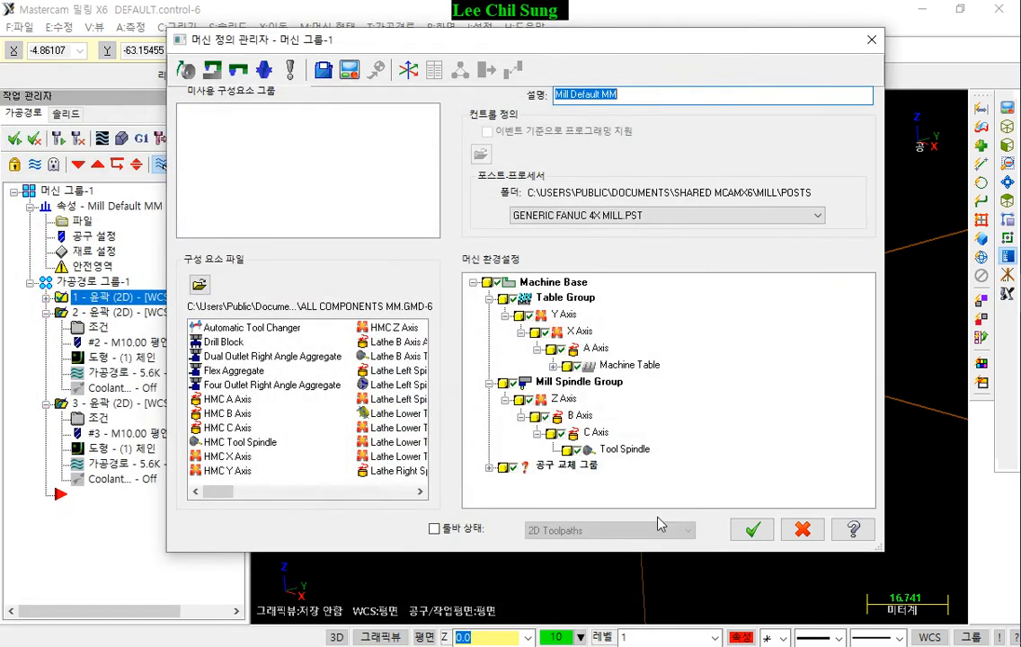
left_click(765, 535)
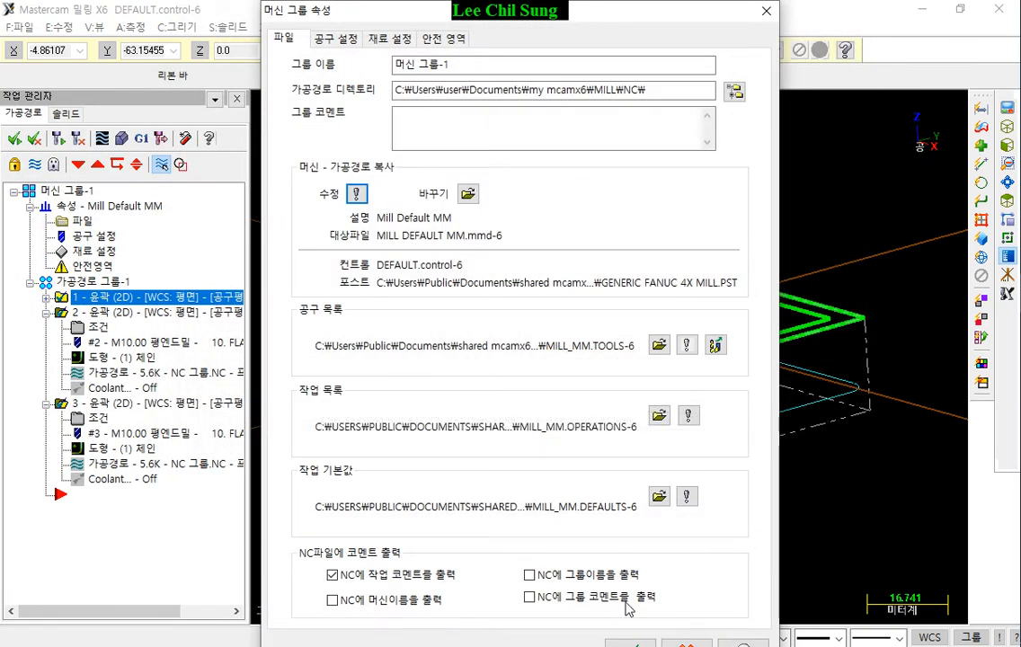
left_click(630, 644)
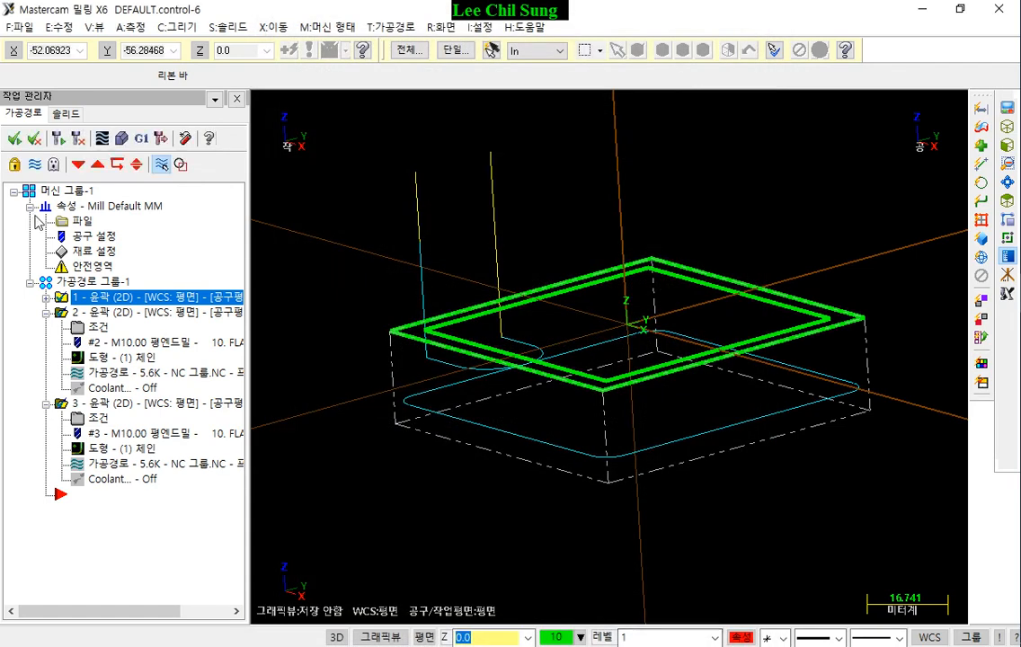
Post the operations to the .nc file again, inspect the regenerated code, and close the NC editor
left_click(141, 138)
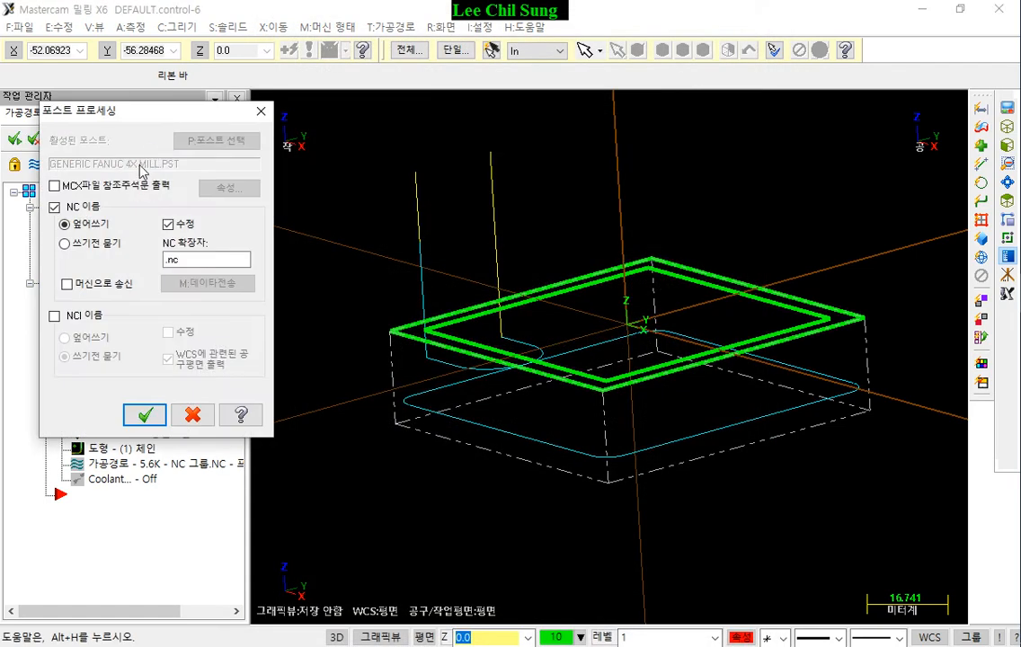
left_click(145, 415)
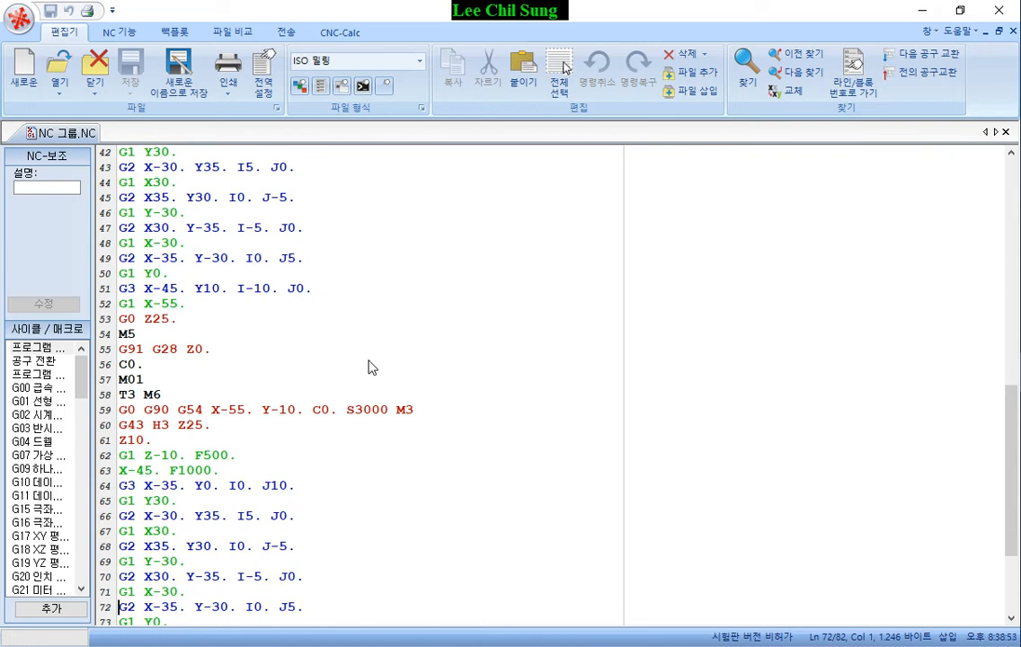
scroll(372, 367, "up", 4)
left_click(999, 11)
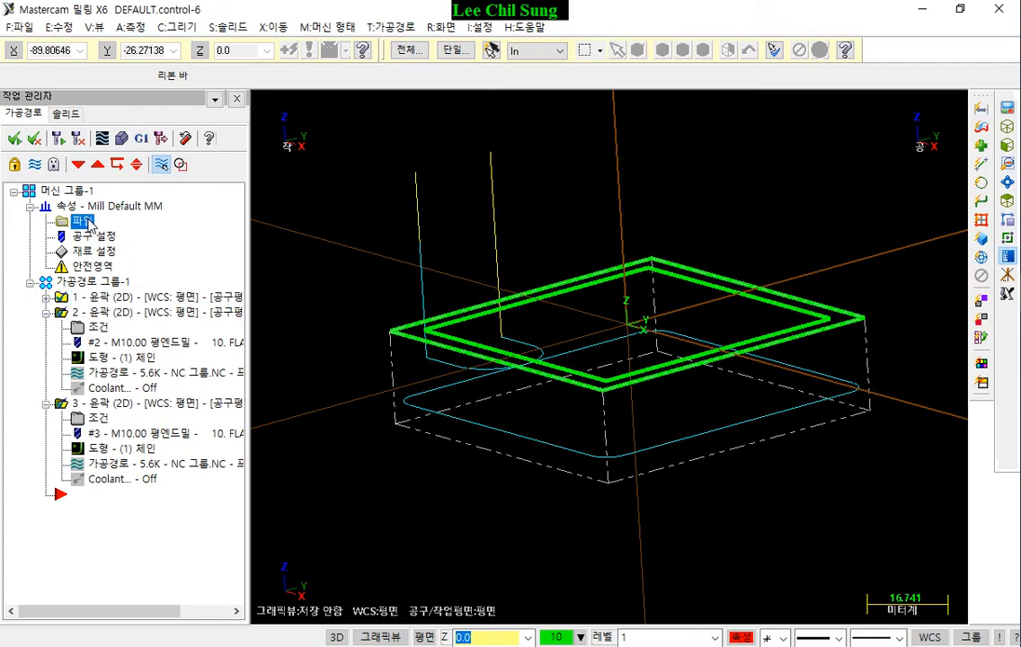
Enable the "처음공구 불려진 공구 루틴 사용" option in the control definition's mill tool settings, save it to the machine group, and accept the group properties
left_click(86, 222)
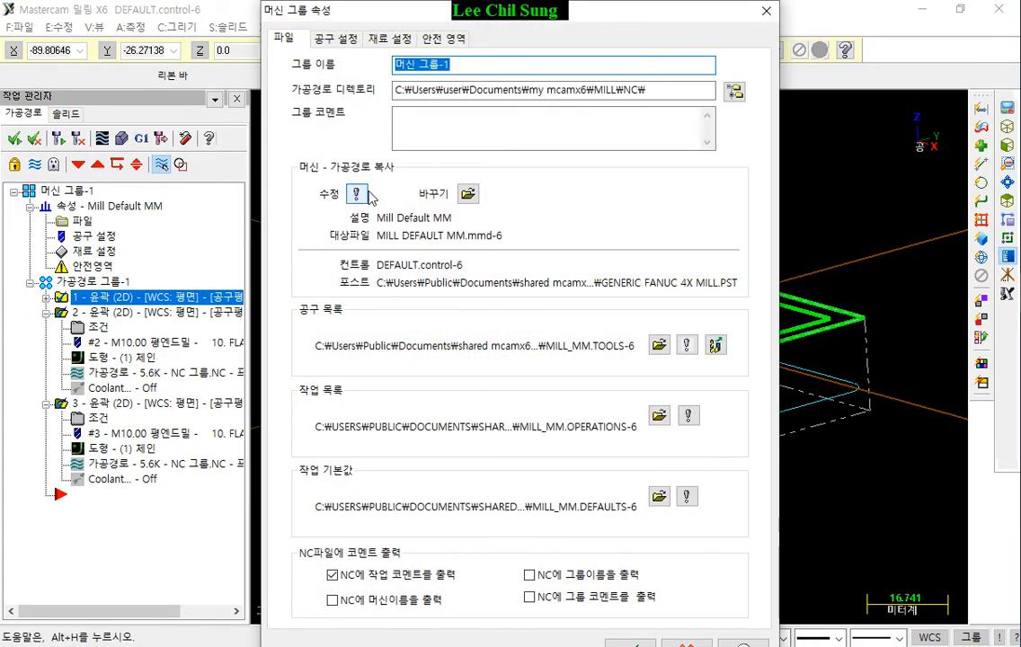
left_click(356, 196)
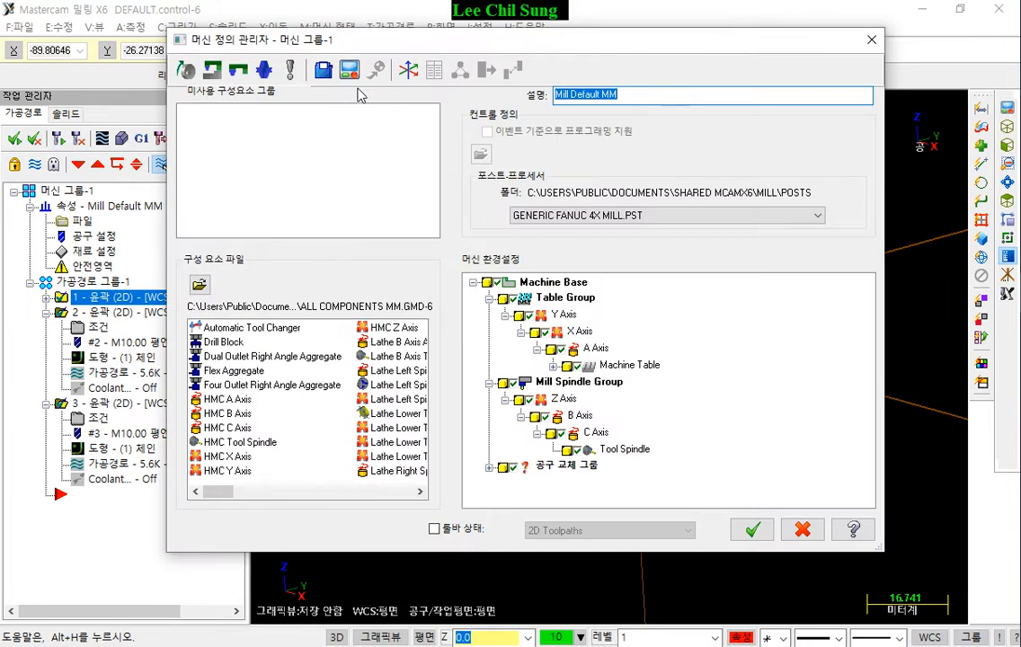
left_click(350, 72)
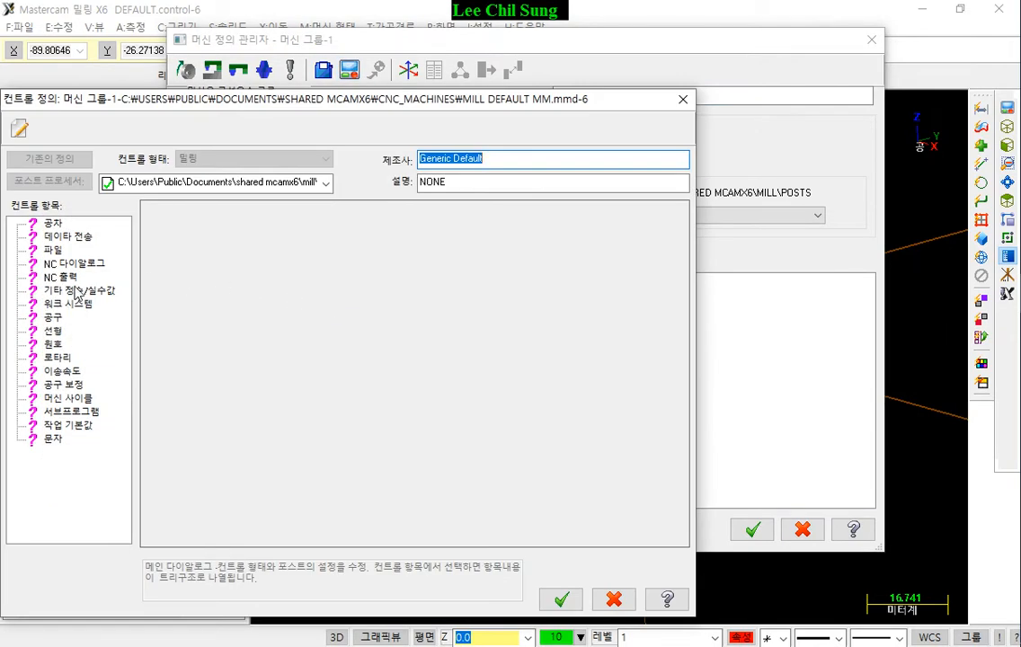
left_click(54, 319)
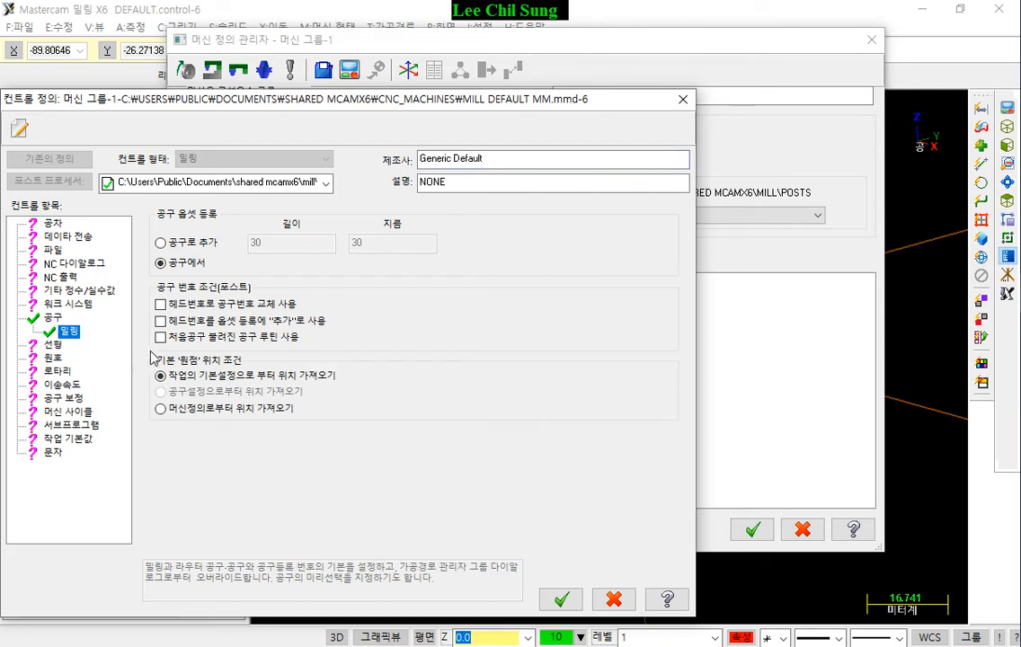
left_click(161, 338)
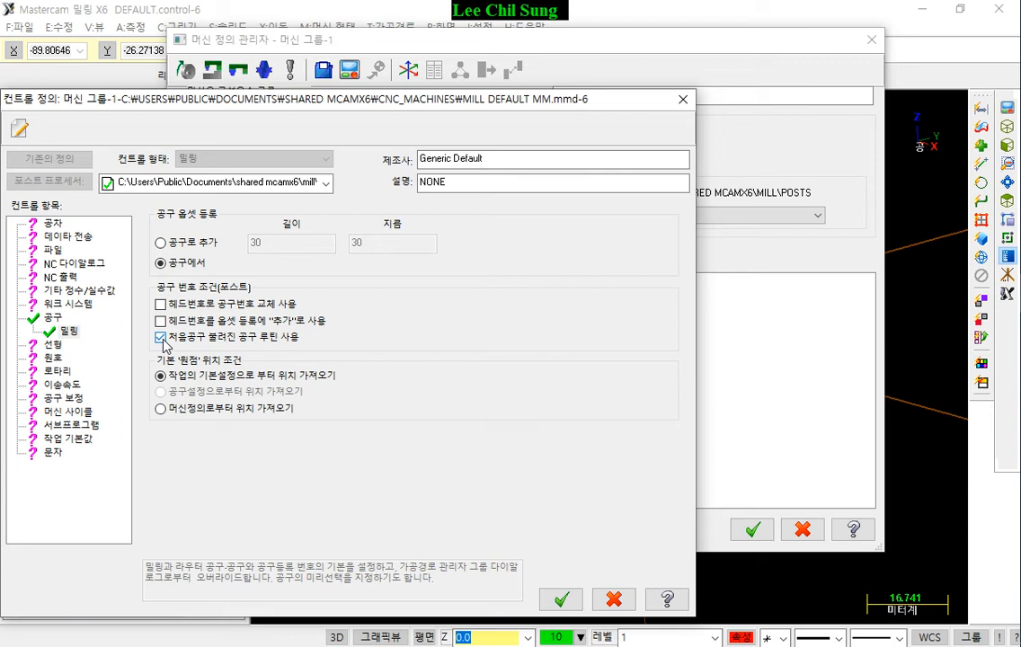
left_click(563, 599)
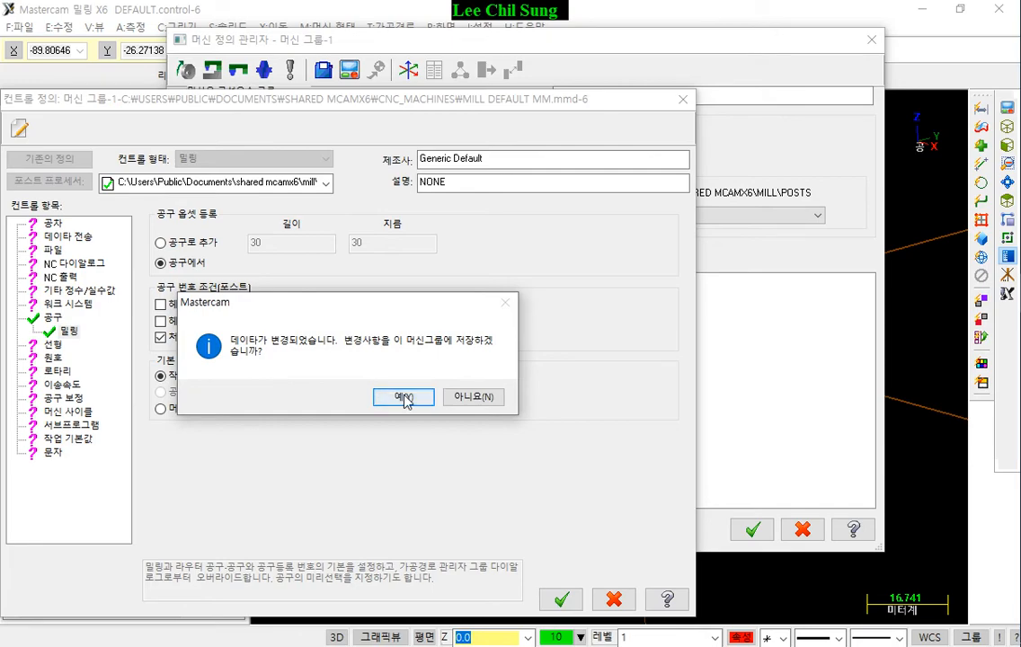
left_click(404, 397)
left_click(752, 530)
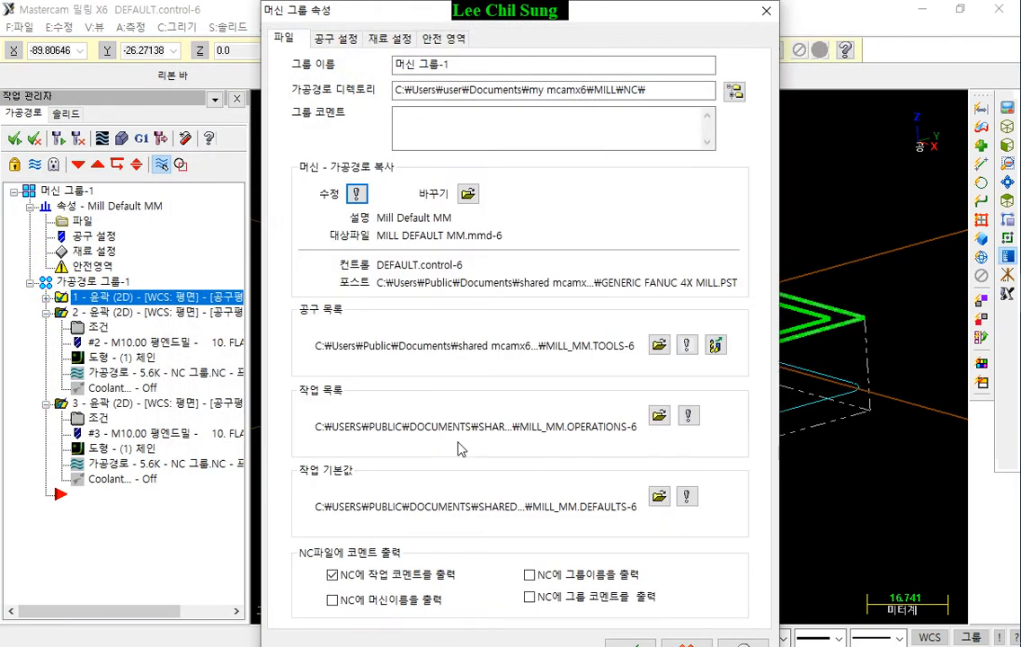
left_click(628, 643)
Post the operations to the .nc file, overwriting the existing one, review the code from its beginning, and minimise the NC editor
left_click(145, 139)
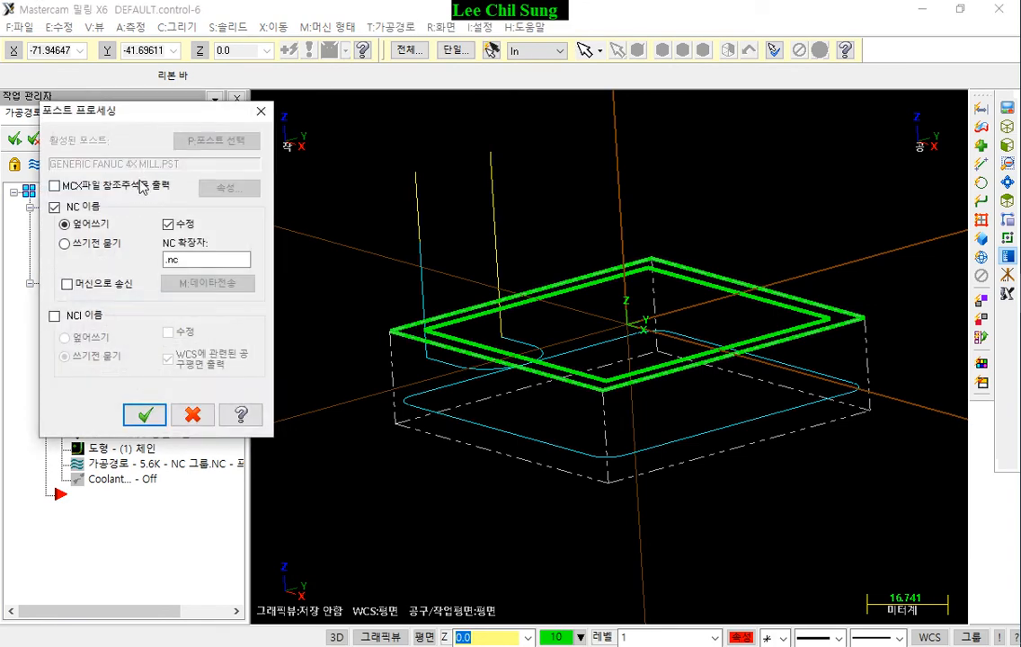
left_click(139, 410)
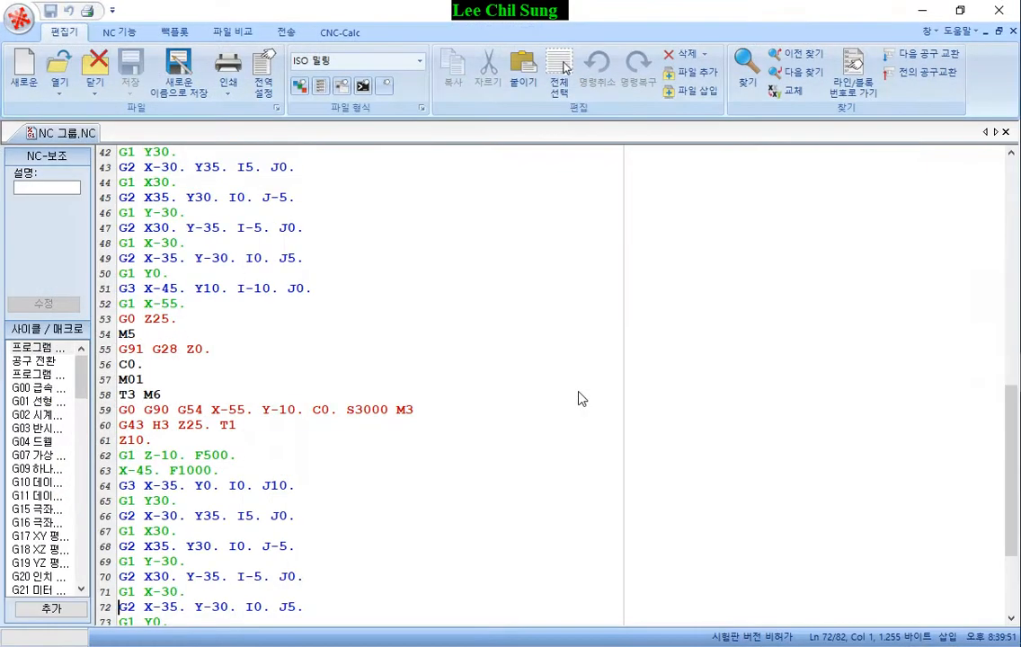
scroll(651, 370, "up", 14)
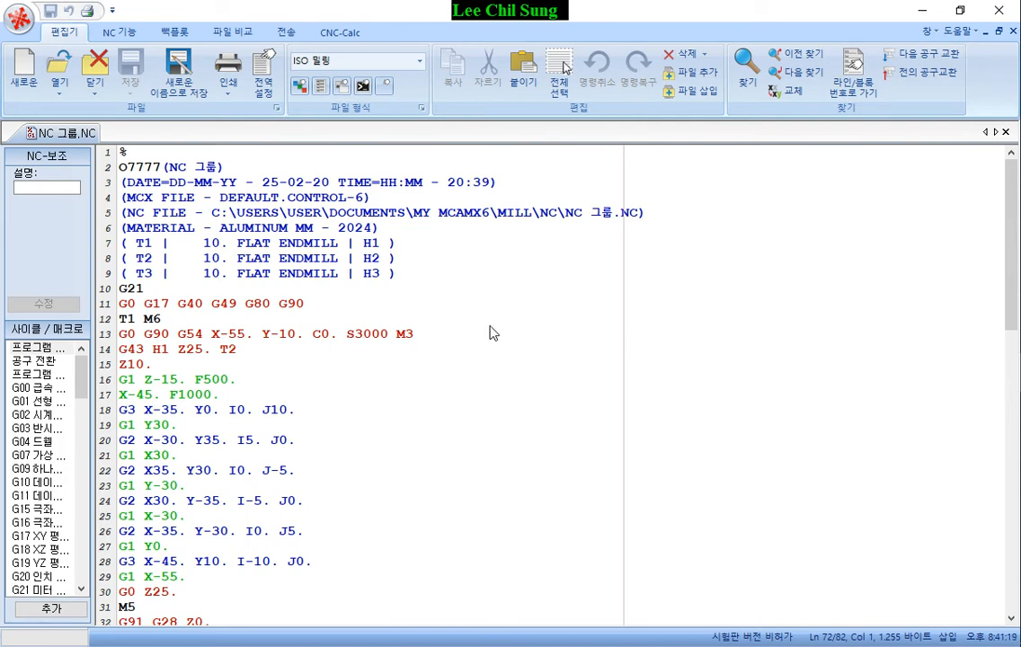
left_click(926, 14)
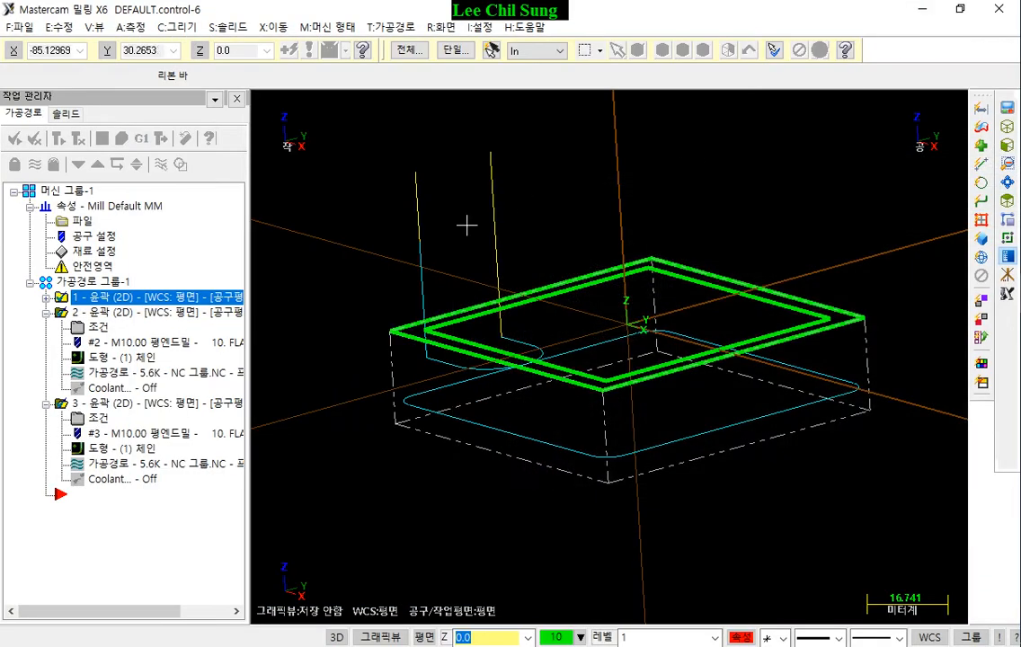
In the machine group's control definition, set the mill arc centre type to radius (반경) for the XY, XZ and YZ planes
left_click(81, 220)
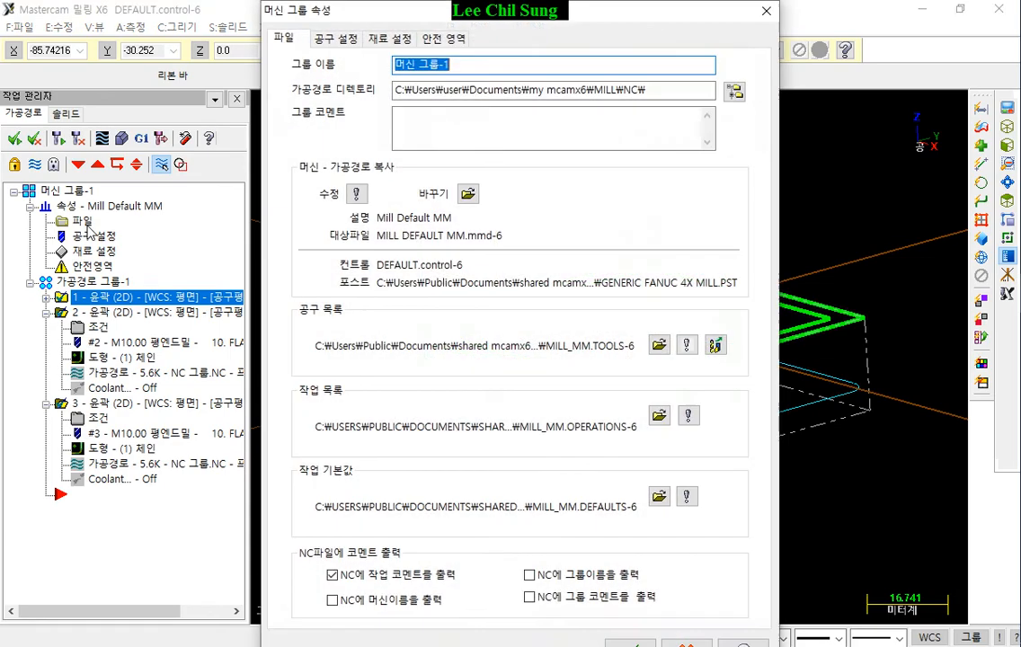
left_click(356, 196)
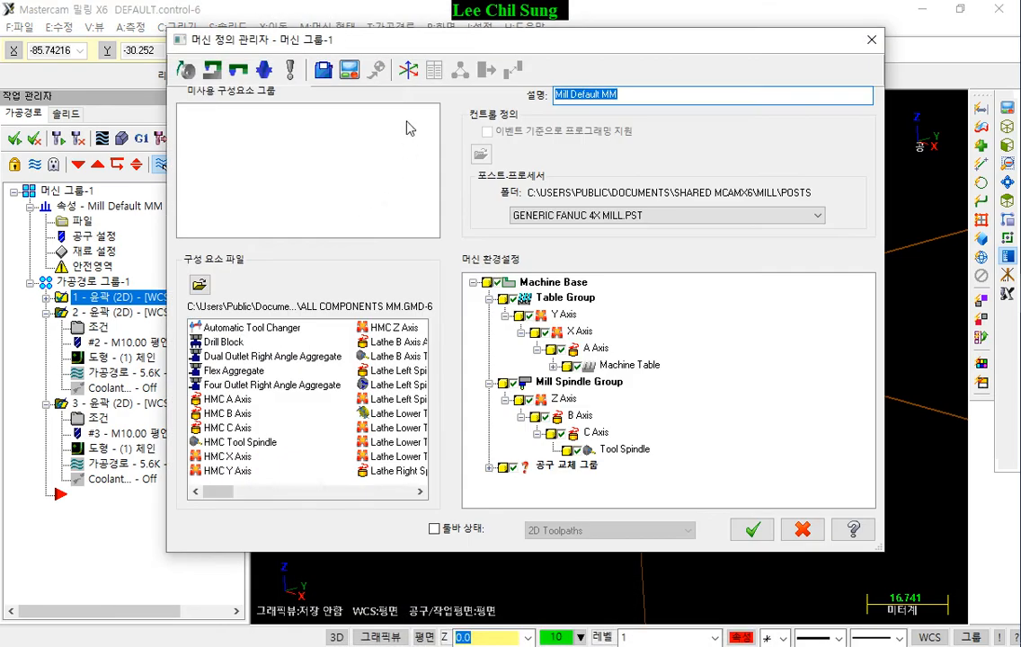
left_click(350, 71)
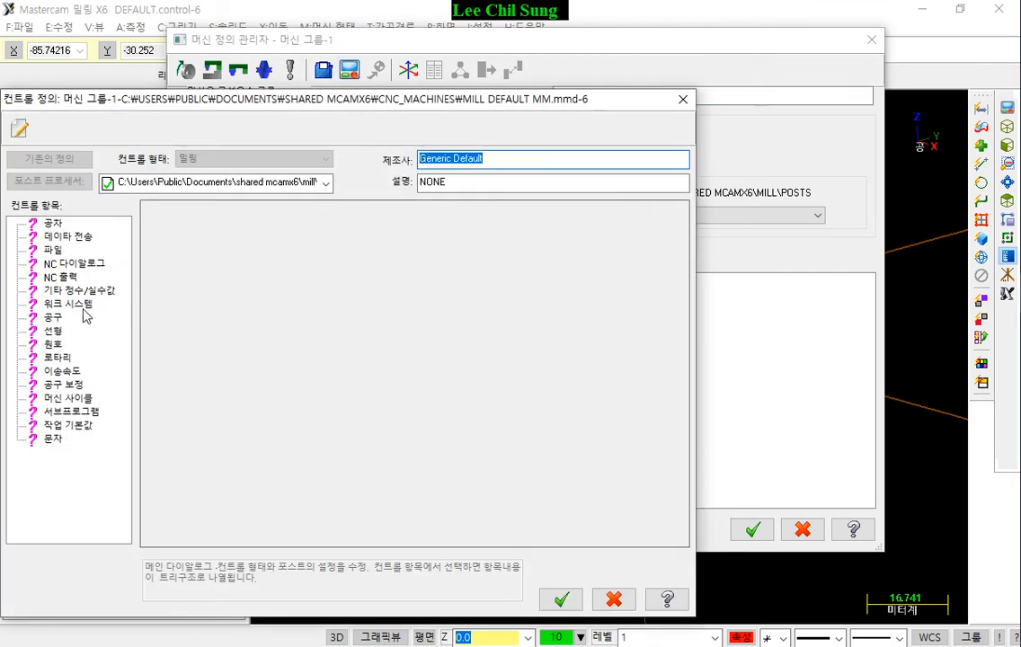
left_click(54, 345)
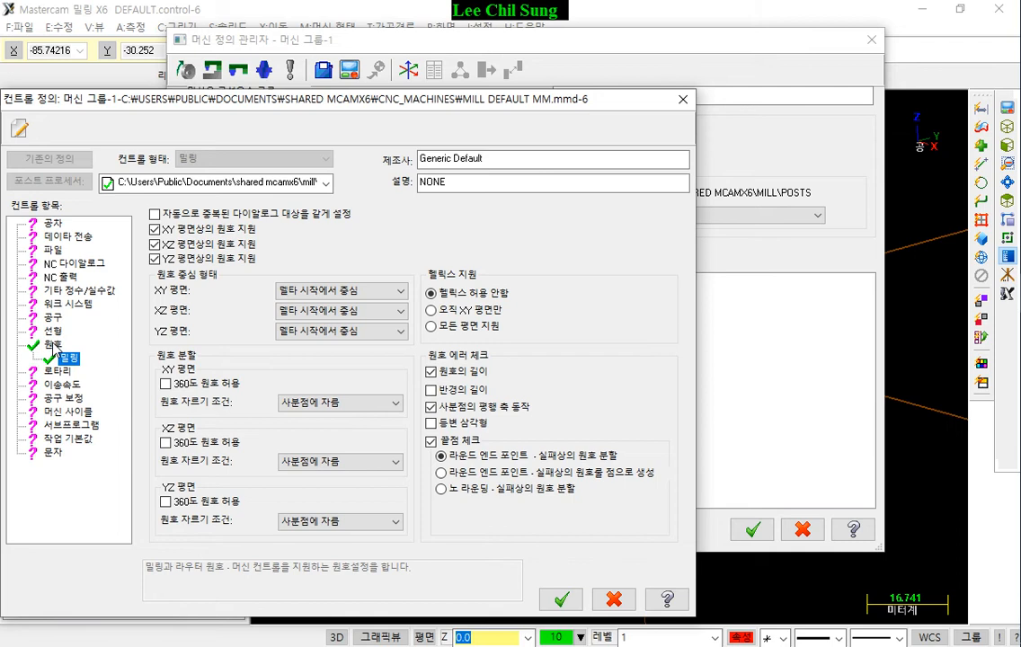
left_click(384, 291)
key("Down")
key("Down")
key("Down")
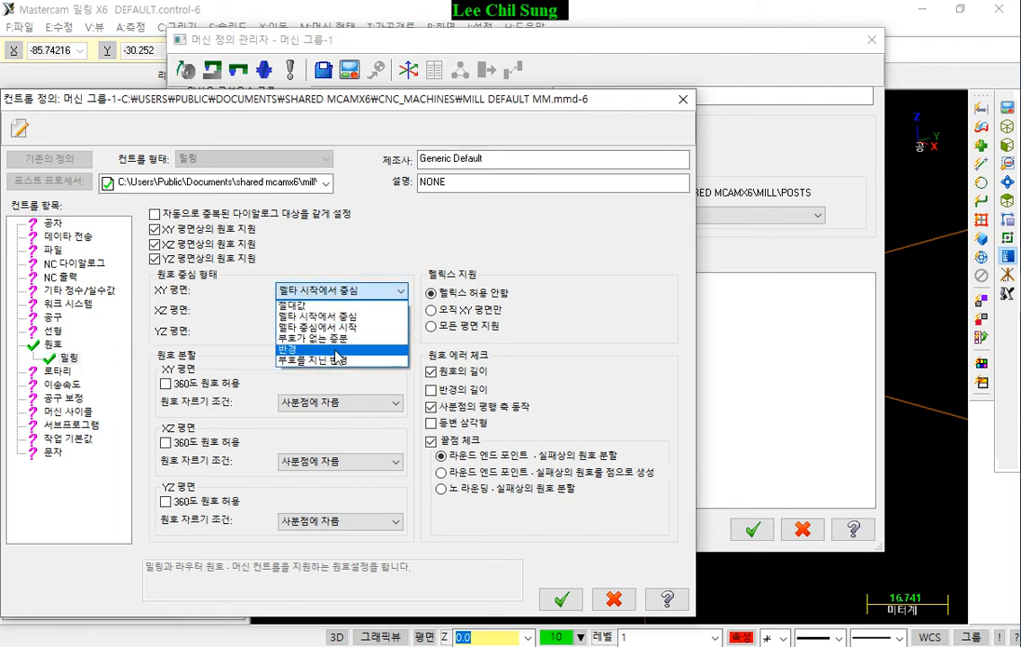
key("Return")
left_click(347, 311)
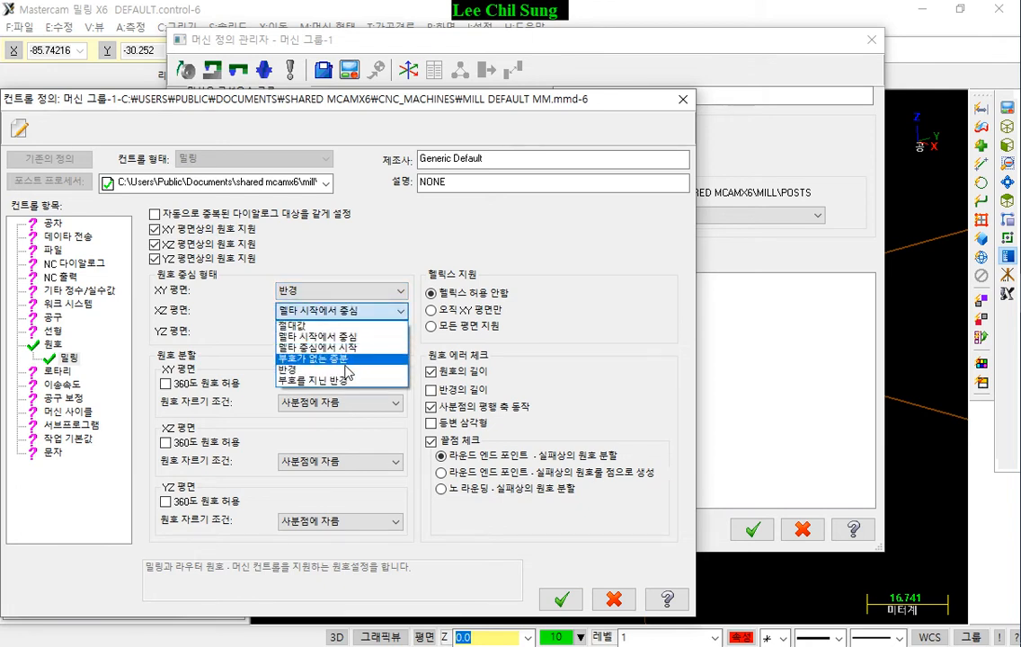
left_click(349, 374)
left_click(342, 331)
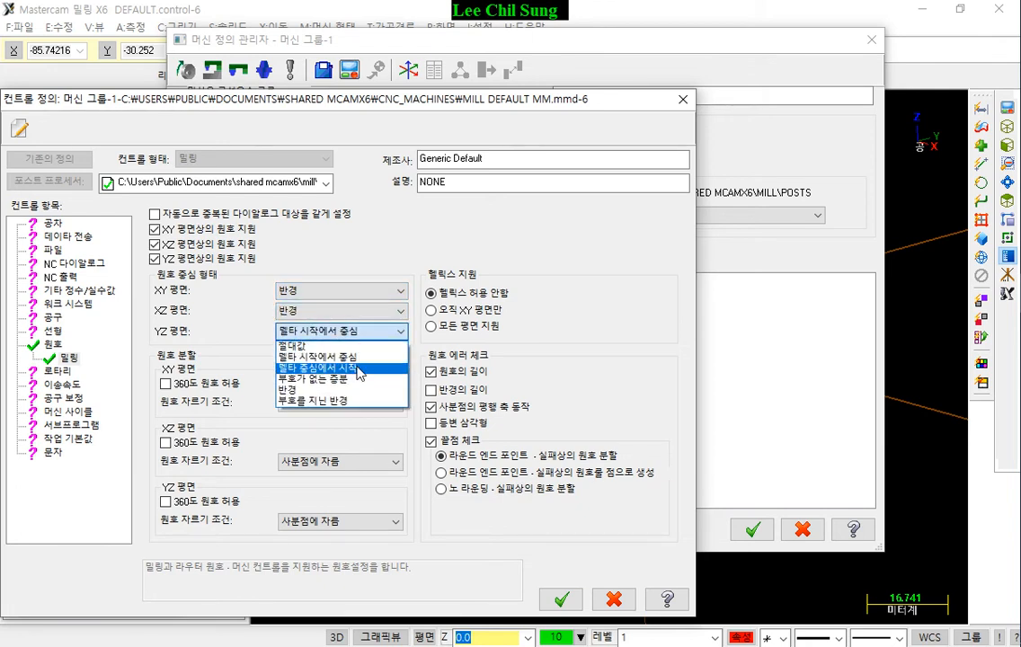
left_click(356, 389)
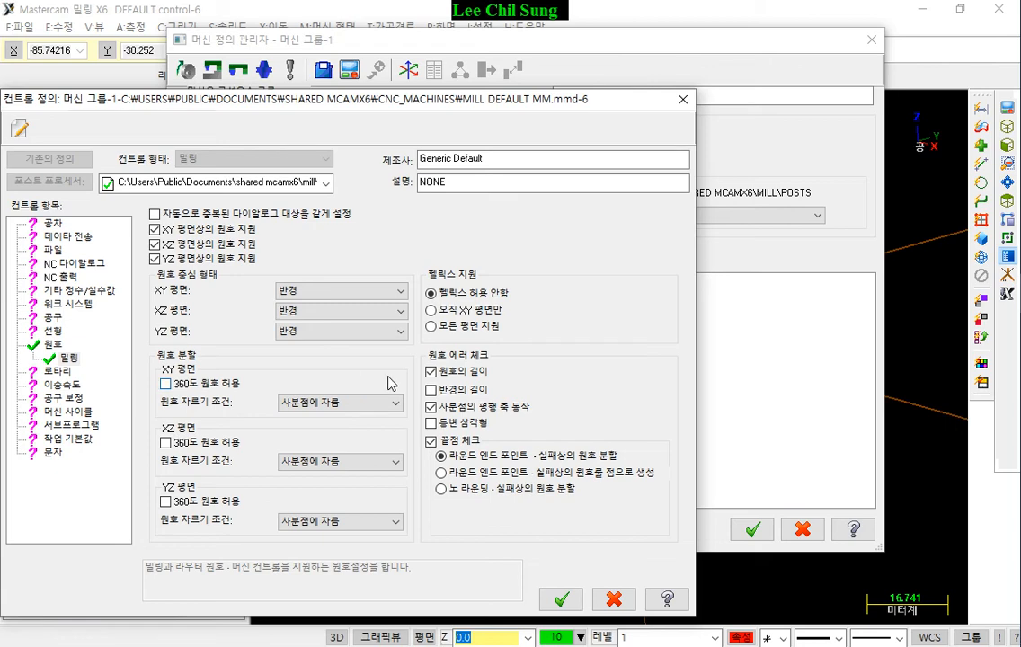
Save the arc settings to the machine group and accept the machine definition and group properties
left_click(544, 600)
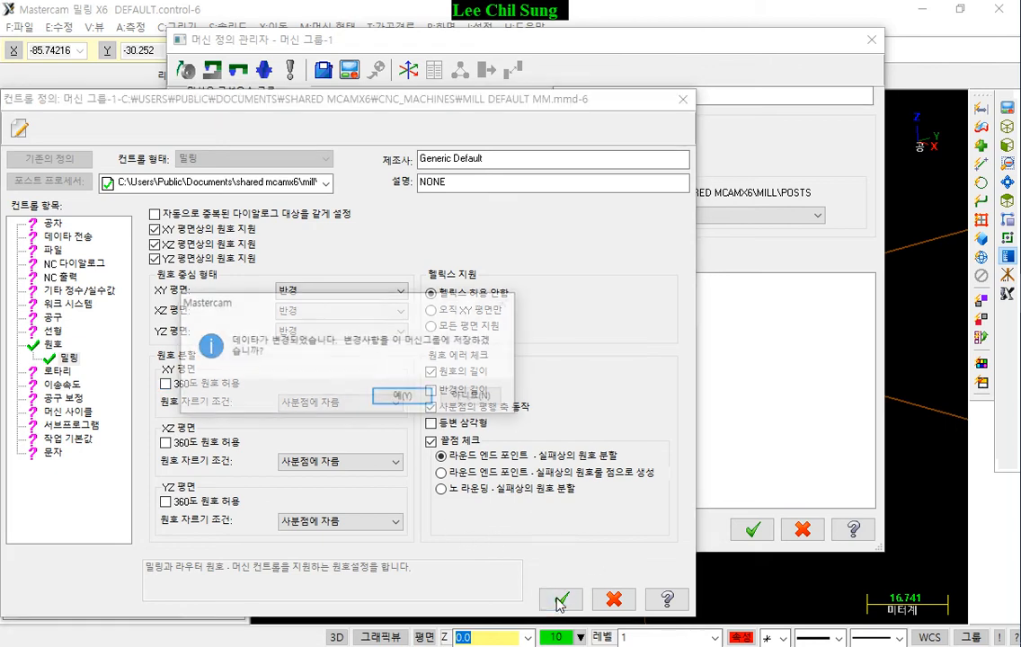
left_click(362, 350)
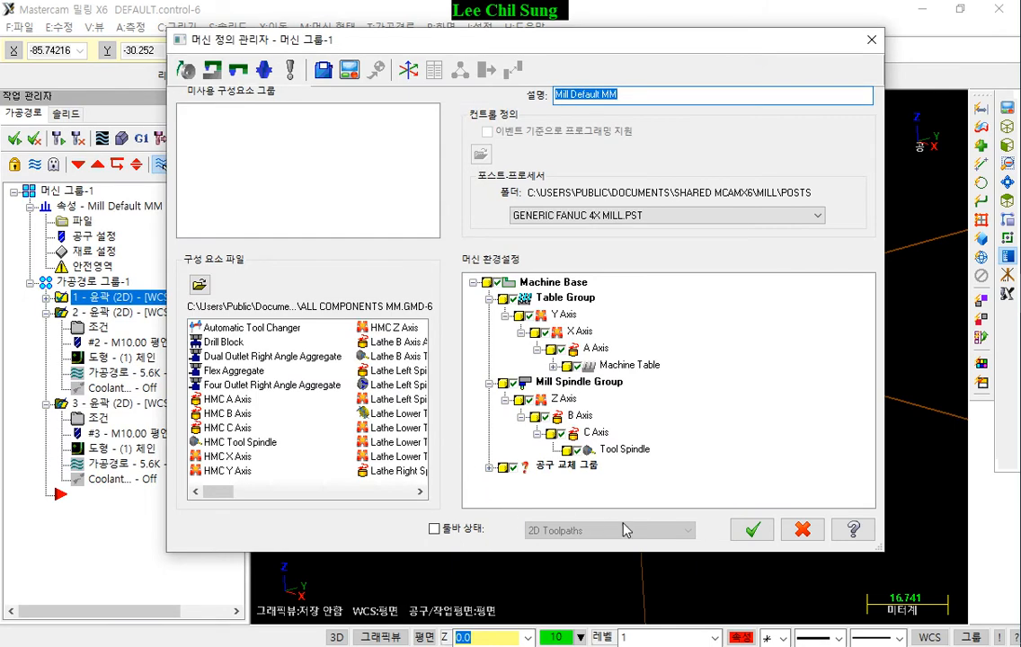
left_click(753, 529)
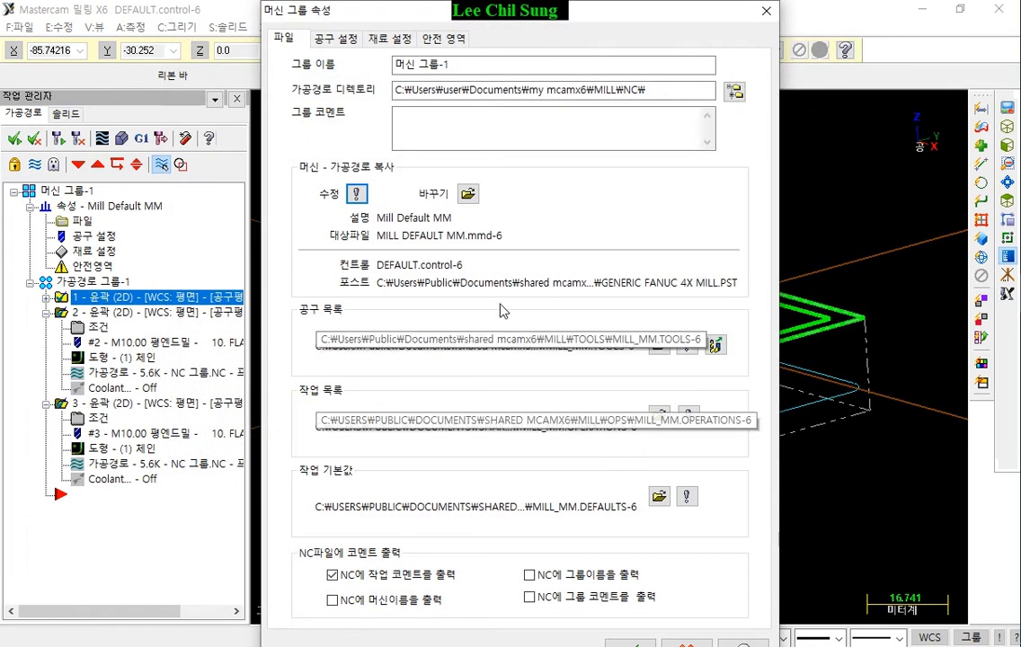
left_click(628, 642)
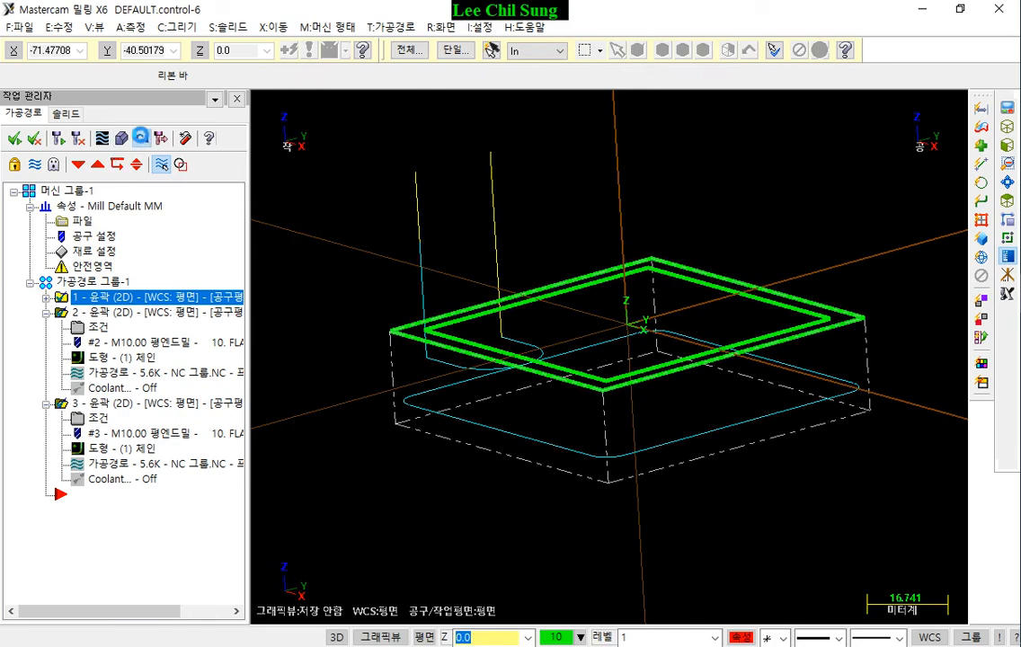
Repost the operations to the .nc file, reload it in the NC editor to inspect the arc moves, and close the editor
left_click(140, 138)
left_click(143, 416)
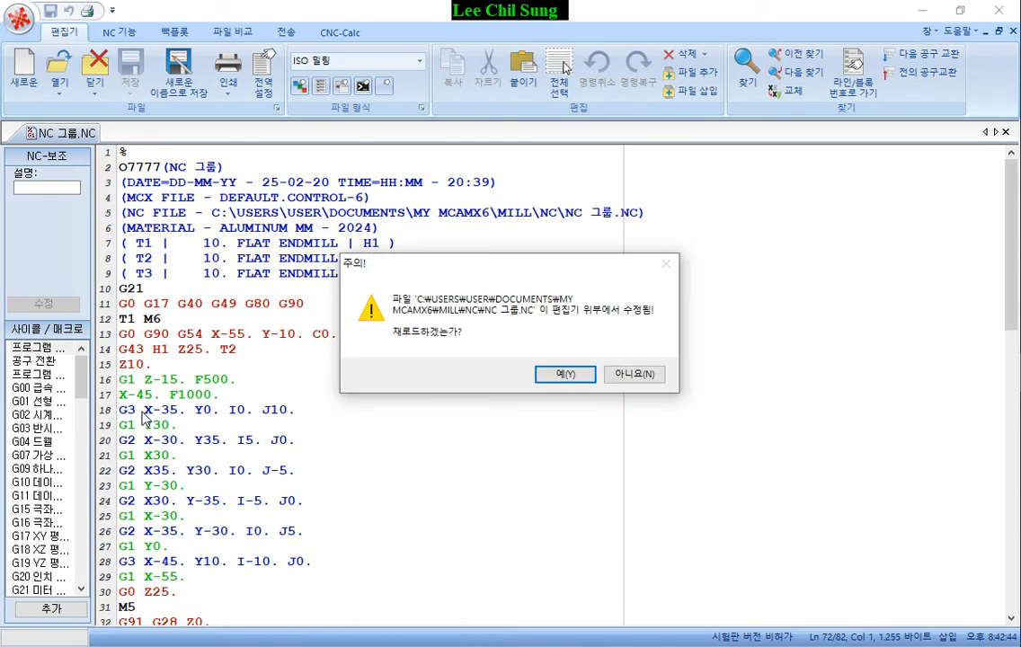
left_click(577, 375)
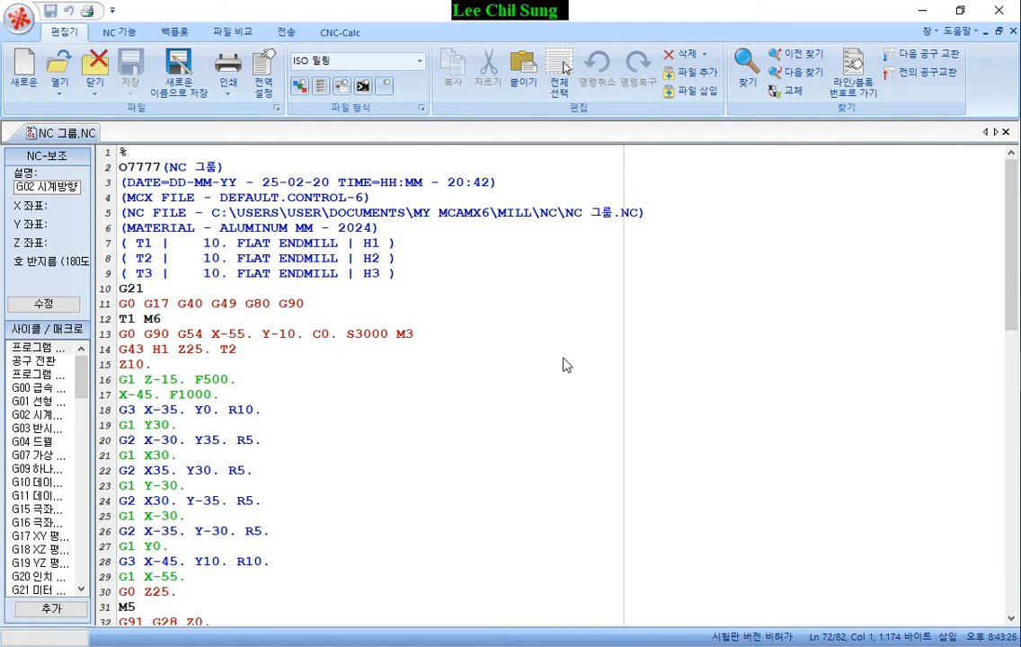
left_click(1000, 11)
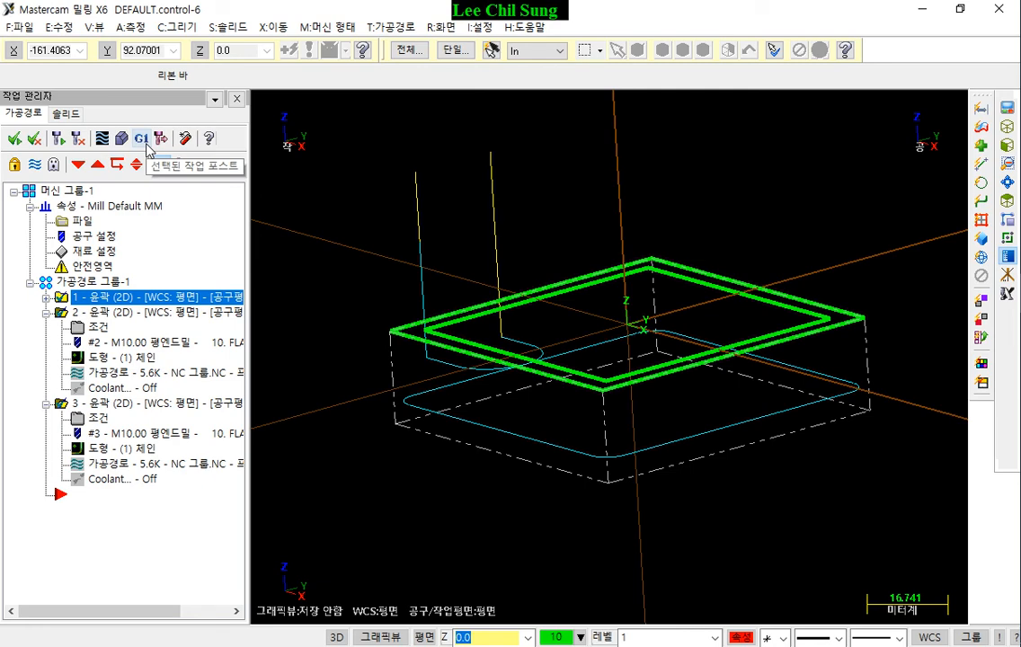
Review the machine group's file properties and the linking parameters of contour operation 2, leaving both unchanged
left_click(82, 221)
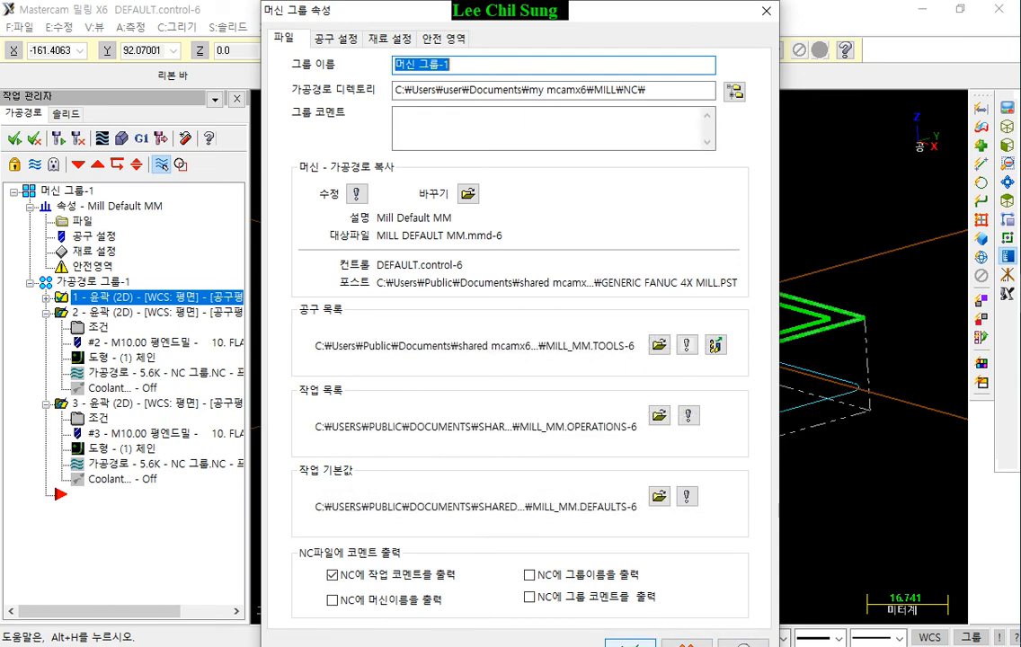
left_click(638, 644)
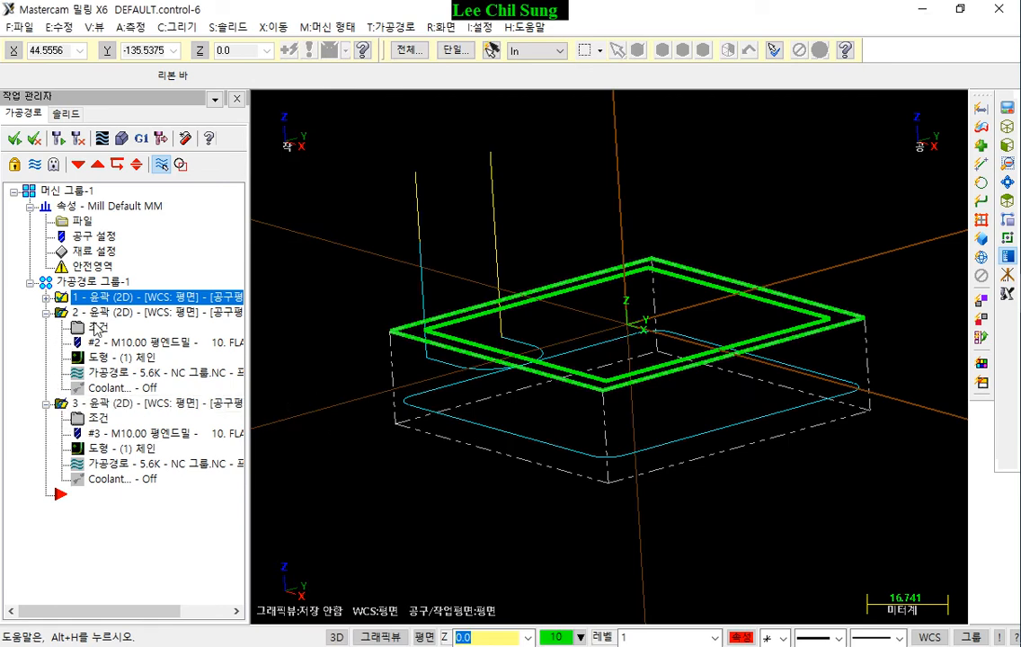
left_click(96, 327)
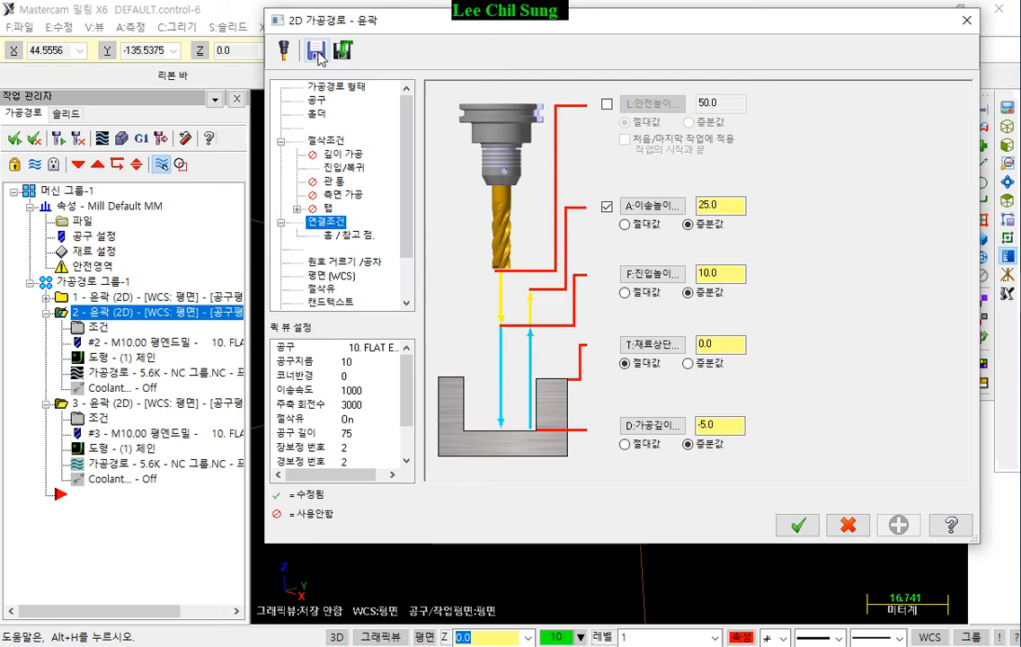
left_click(849, 526)
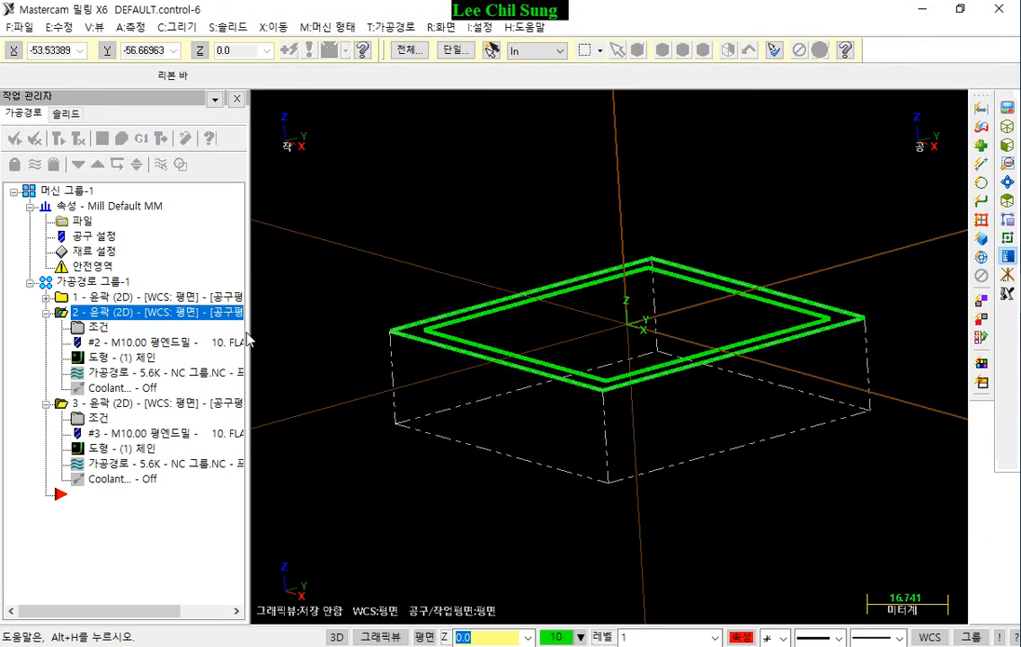
Review the machine group's file properties and its tool settings, including the program number
left_click(82, 222)
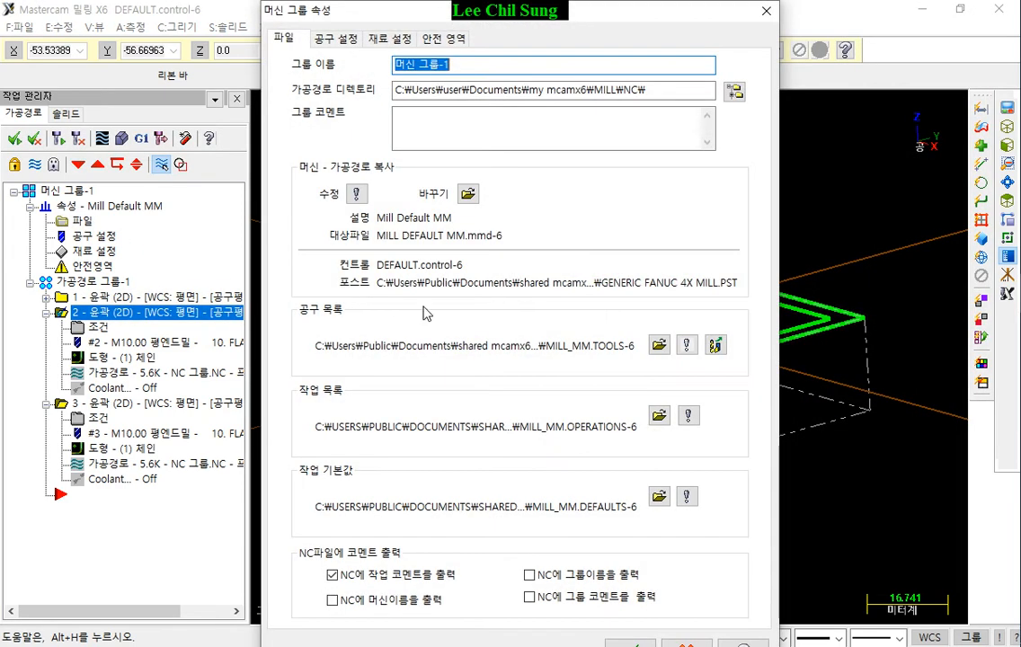
left_click(328, 39)
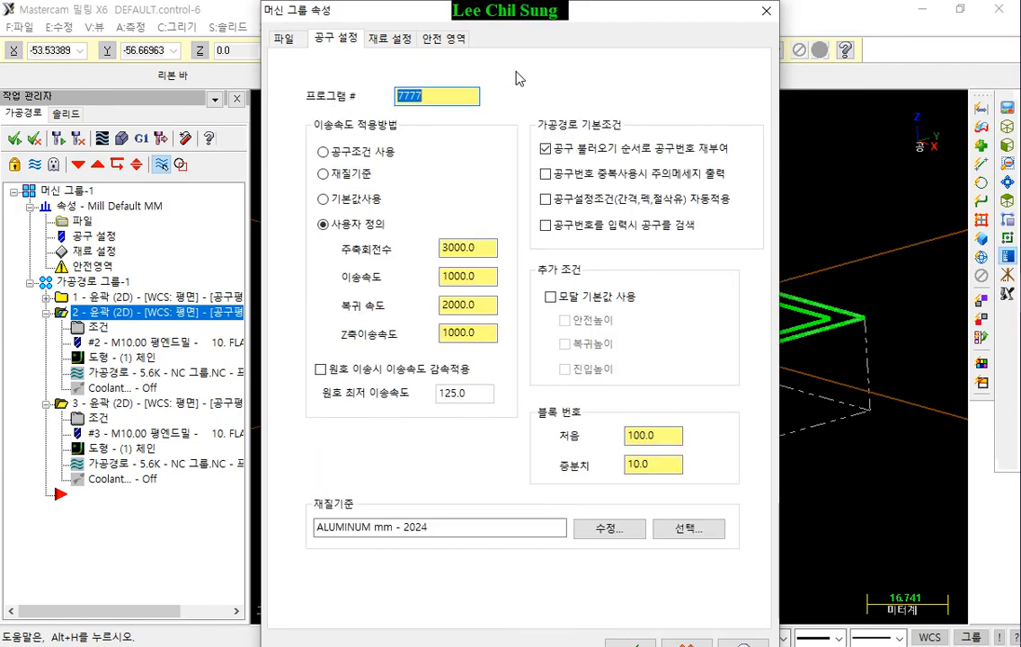
left_click(468, 97)
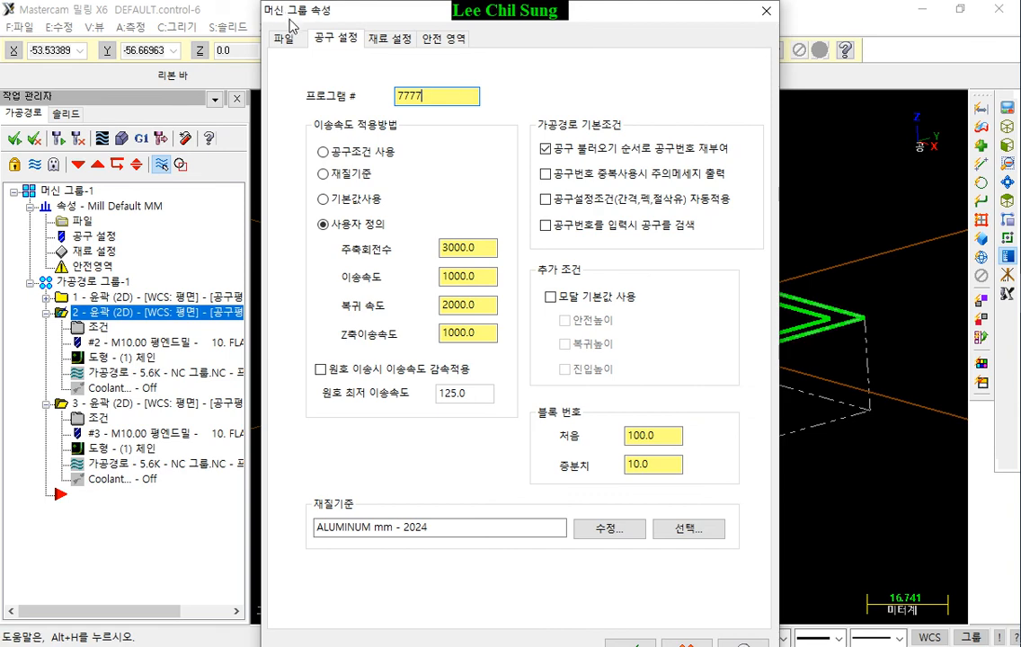
left_click(281, 39)
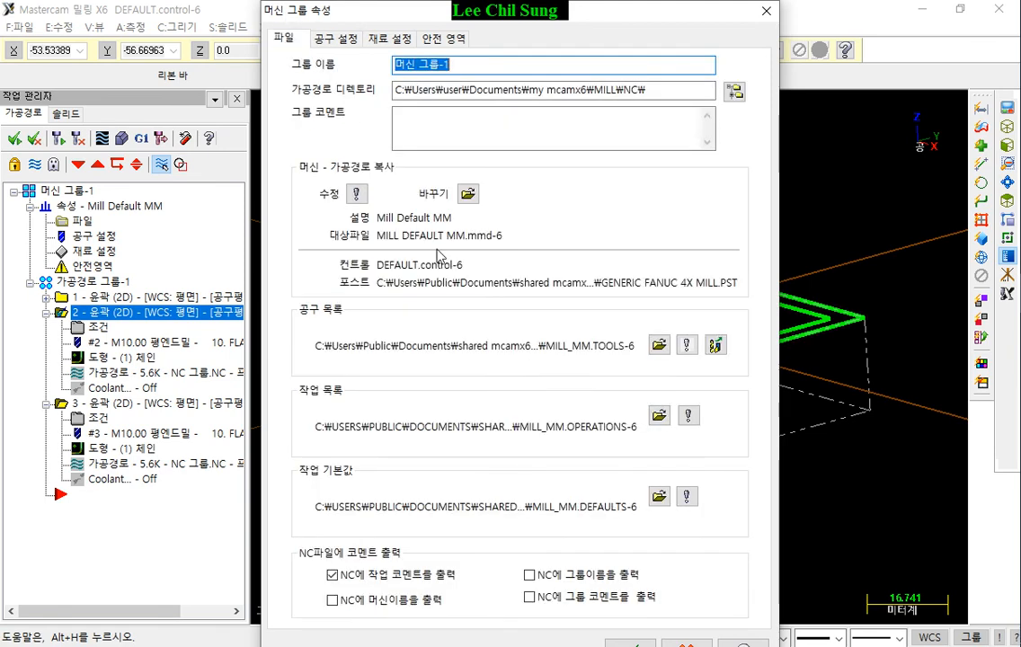
Examine the file and tool settings of the generic mill group in the MILL_MM.DEFAULTS-6 operation defaults, and close them without saving
left_click(689, 498)
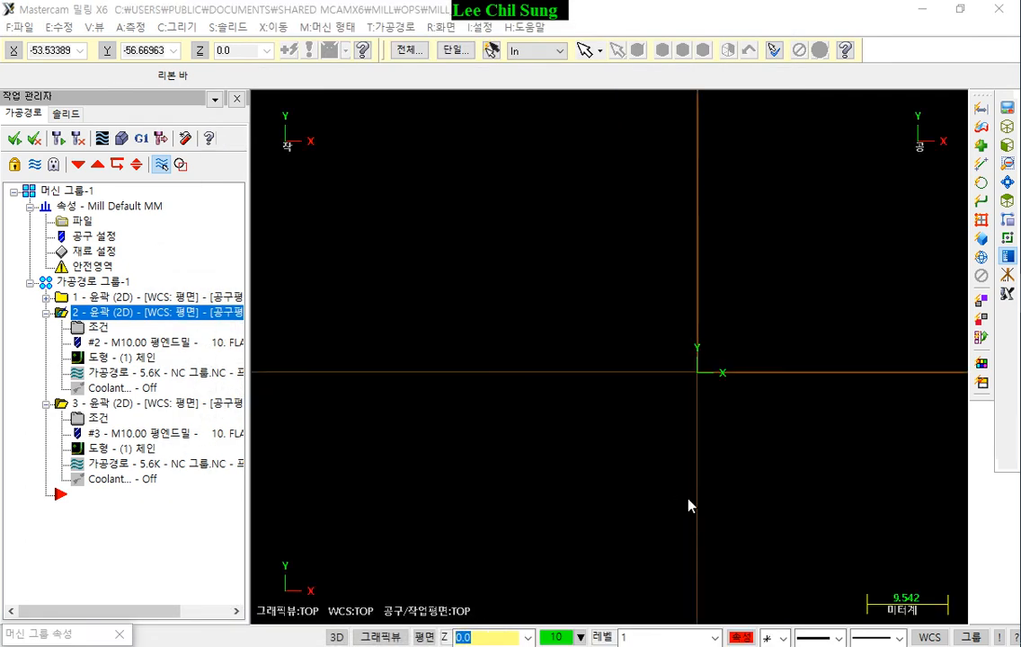
left_click_drag(289, 397, 766, 400)
scroll(635, 407, "up", 20)
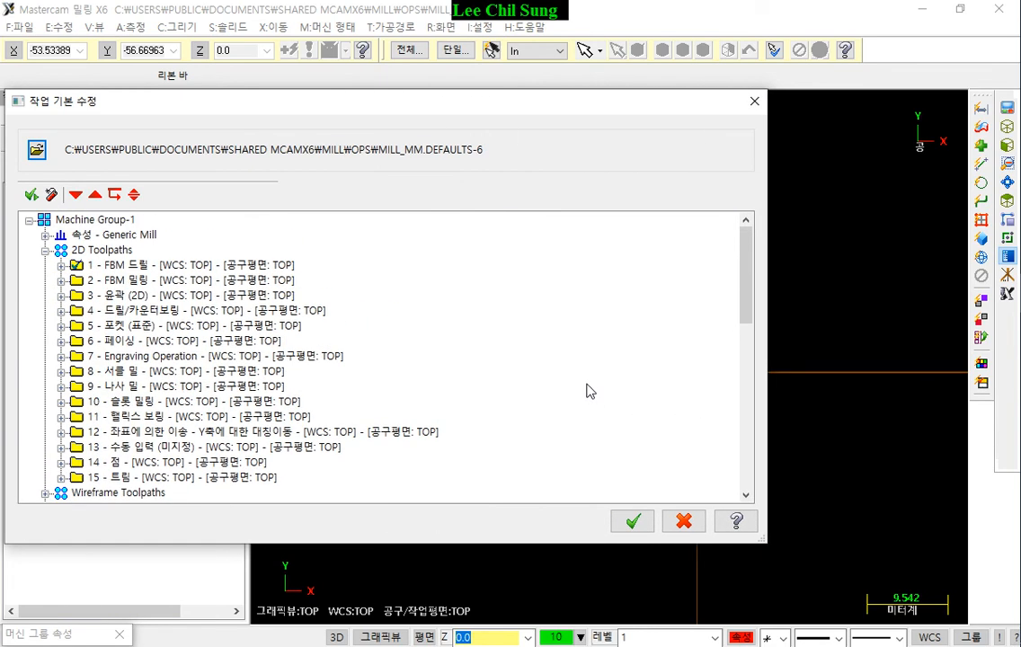
left_click(45, 235)
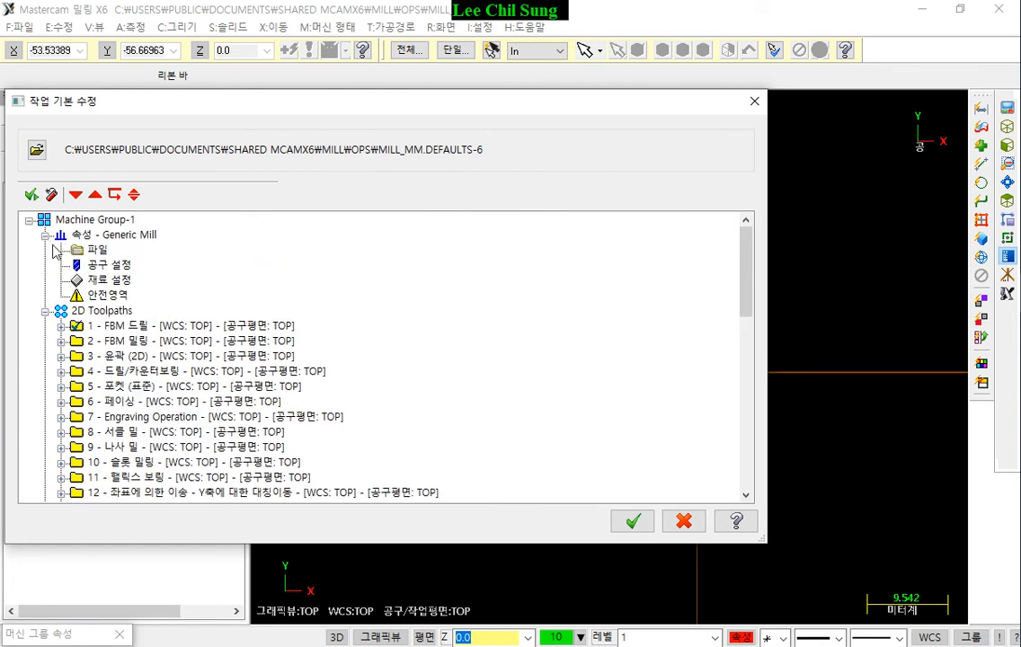
left_click(97, 251)
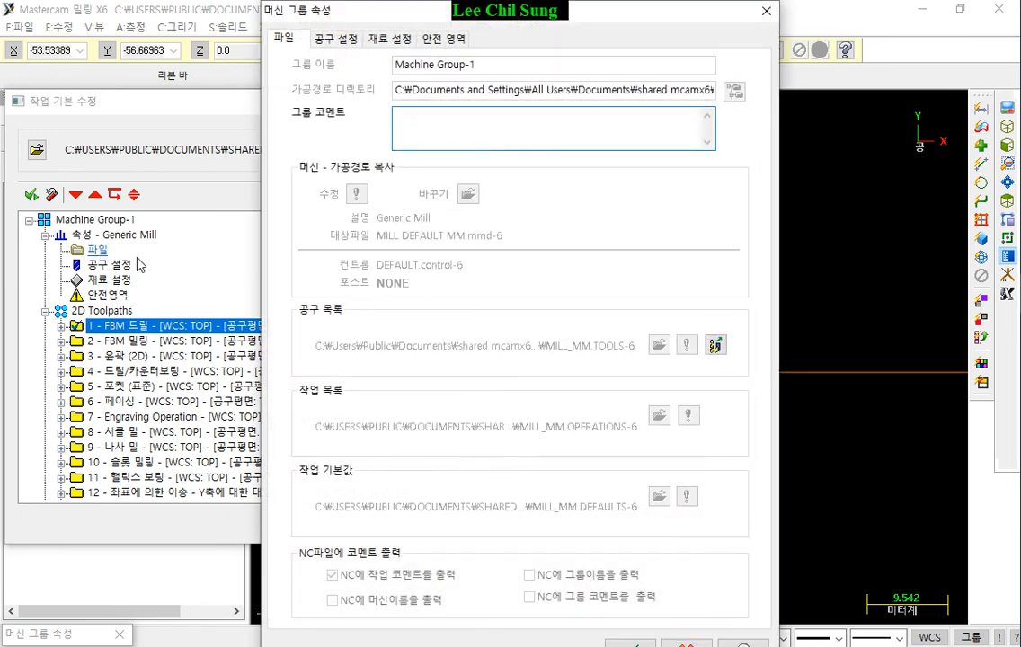
left_click(359, 45)
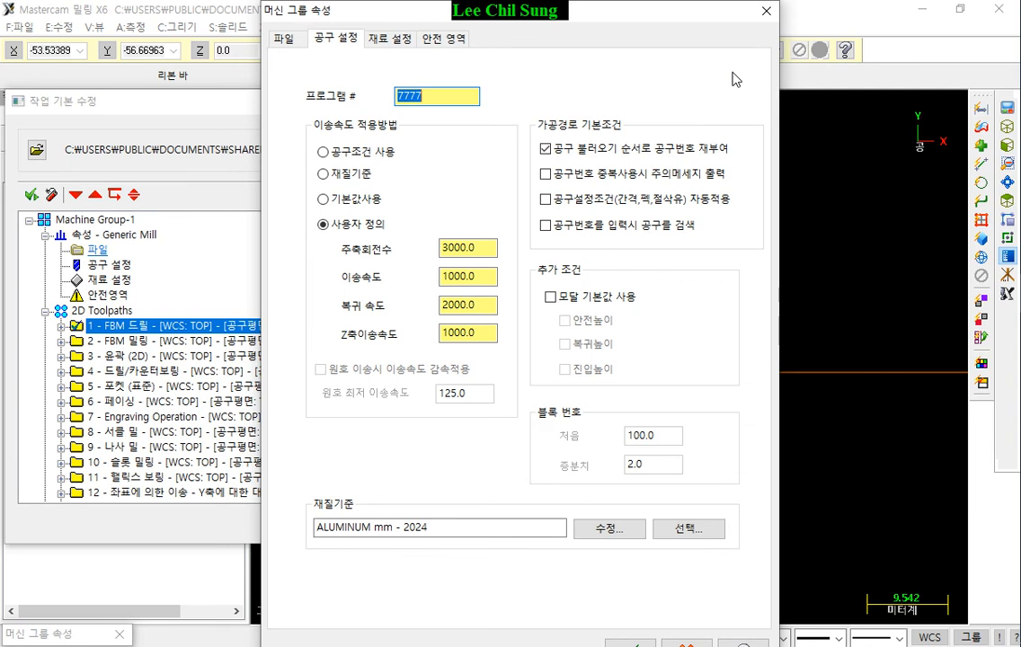
left_click(766, 11)
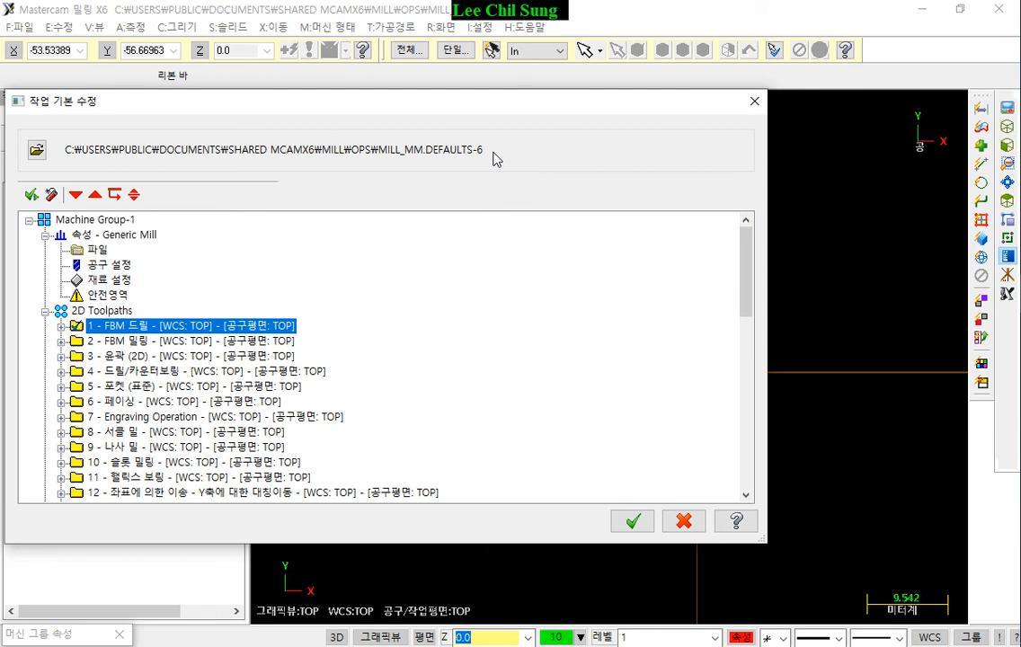
left_click(685, 523)
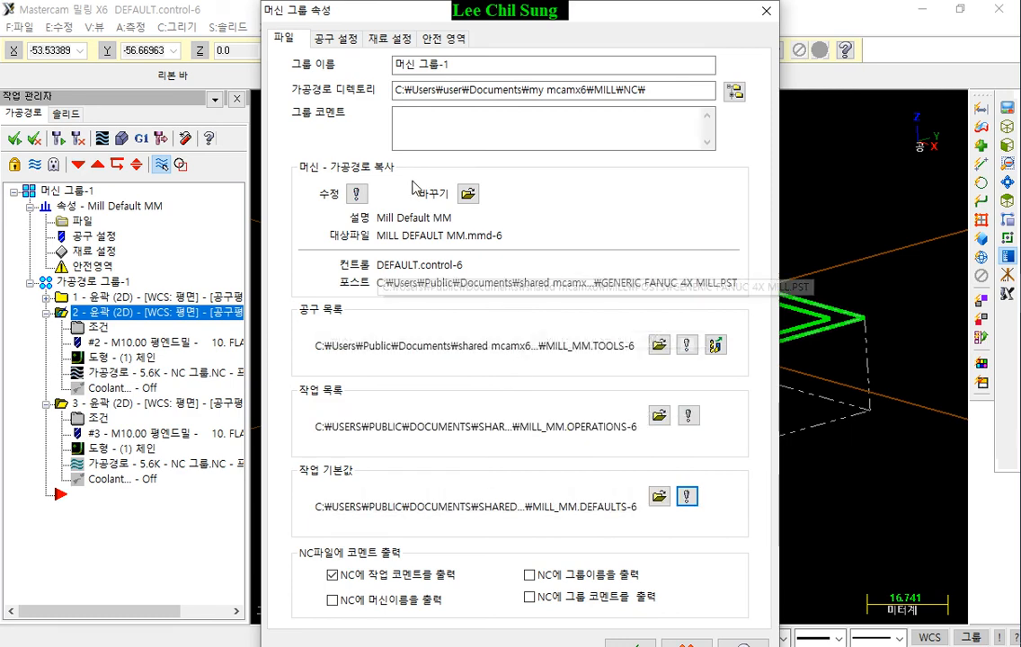
Check the machine group's own tool settings again and cancel the group properties
left_click(343, 41)
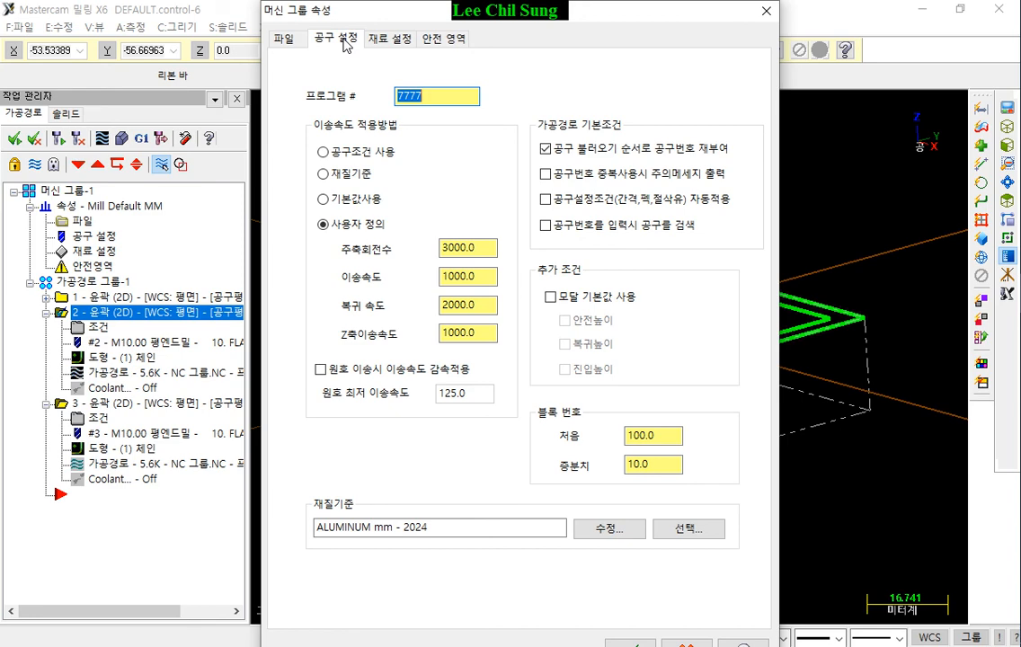
left_click_drag(396, 12, 538, 13)
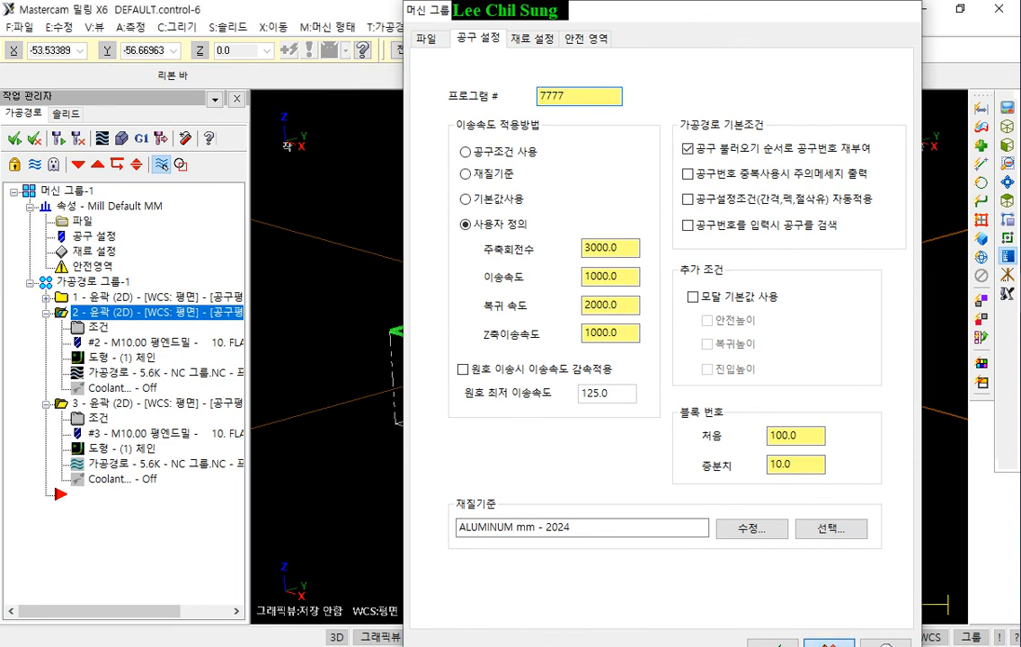
left_click(828, 642)
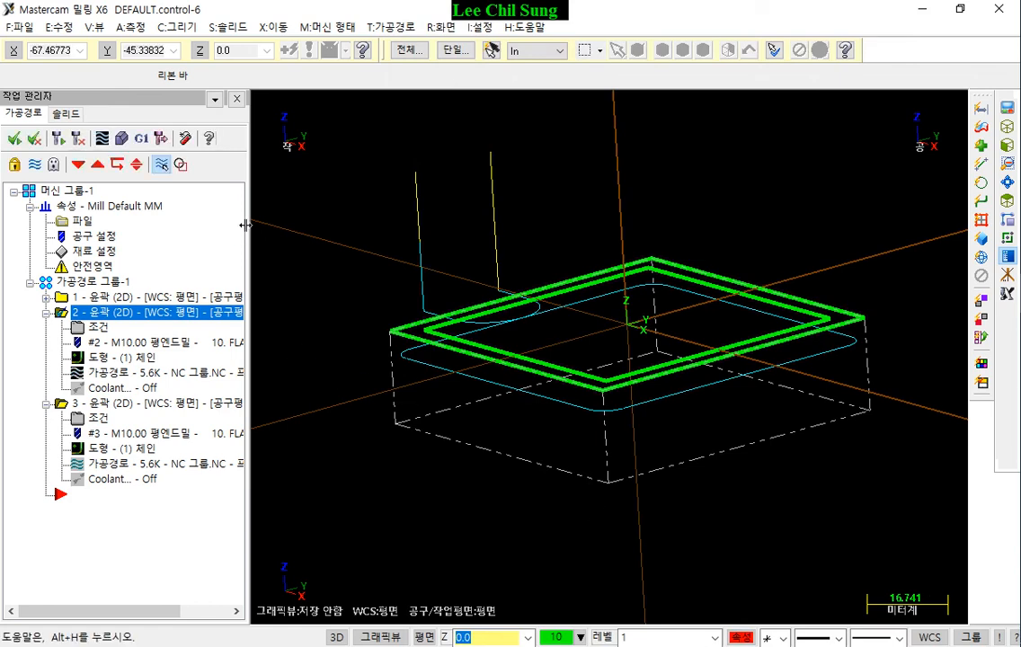
Widen the operation manager and review the machine group's file, tool, stock and safety zone properties without changing them
left_click_drag(246, 230, 392, 230)
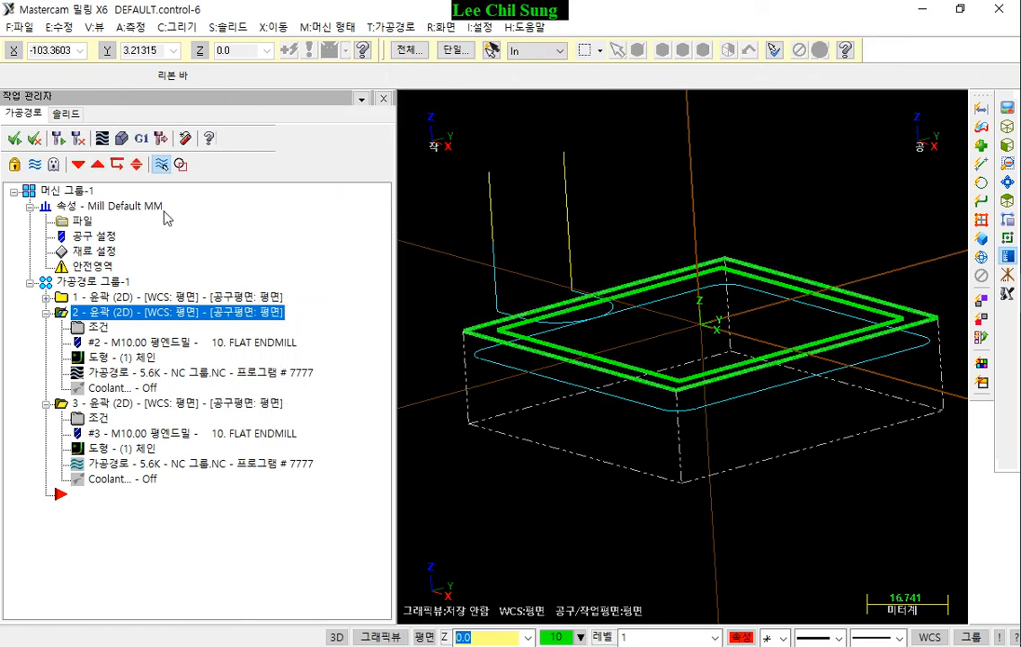
left_click(82, 221)
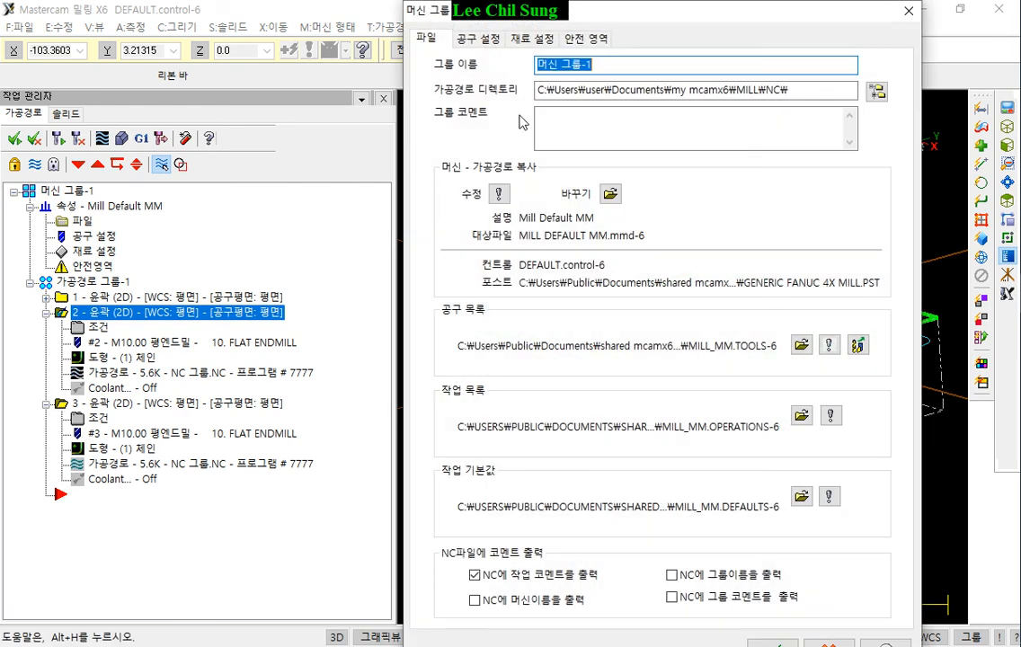
left_click(498, 40)
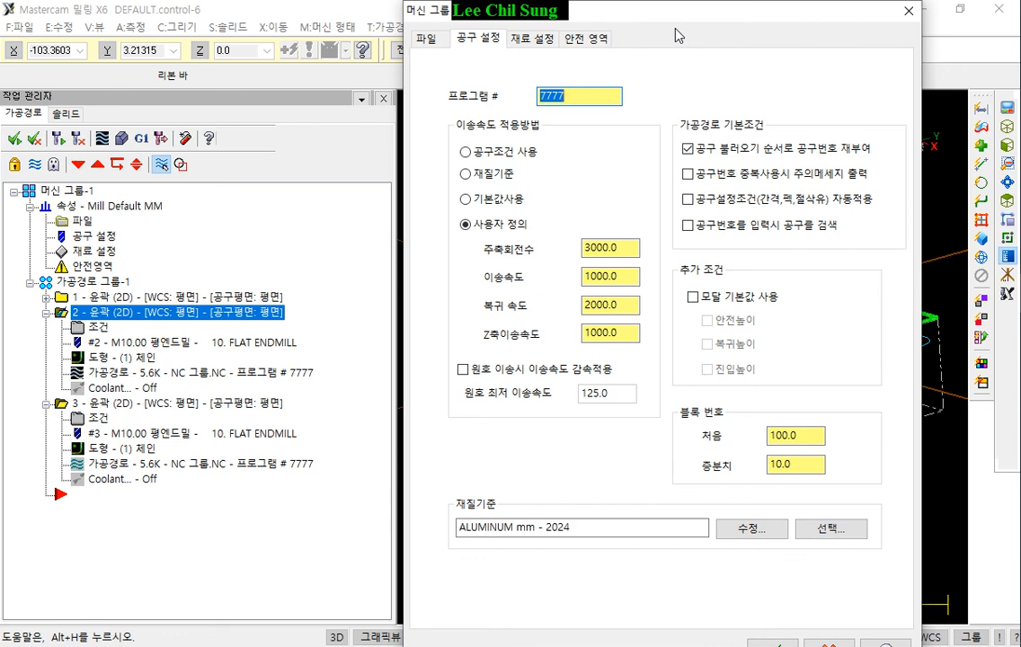
left_click(530, 43)
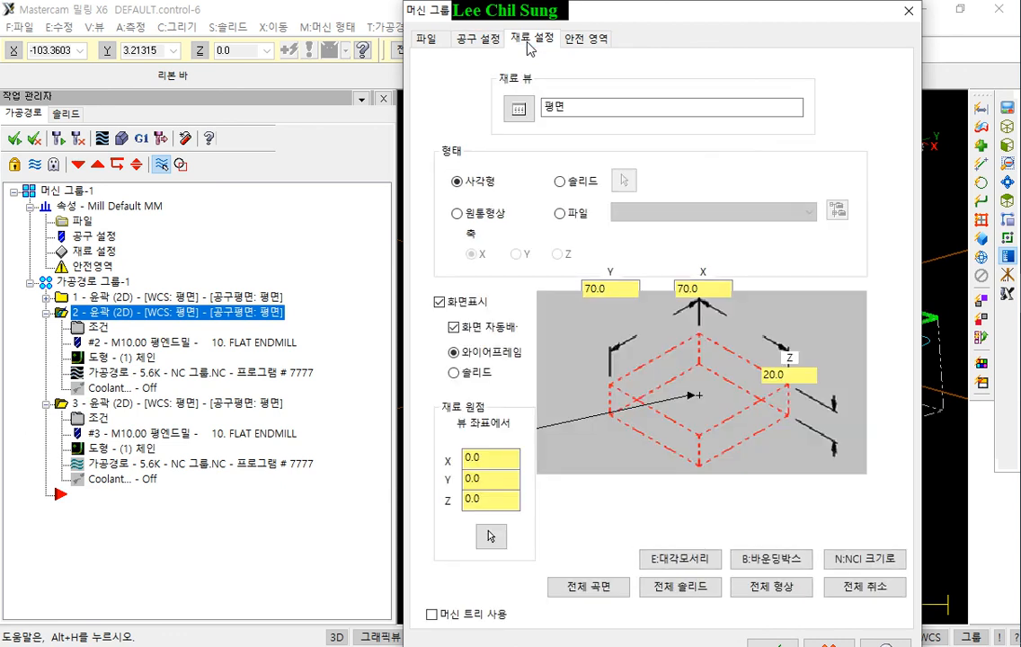
left_click(601, 42)
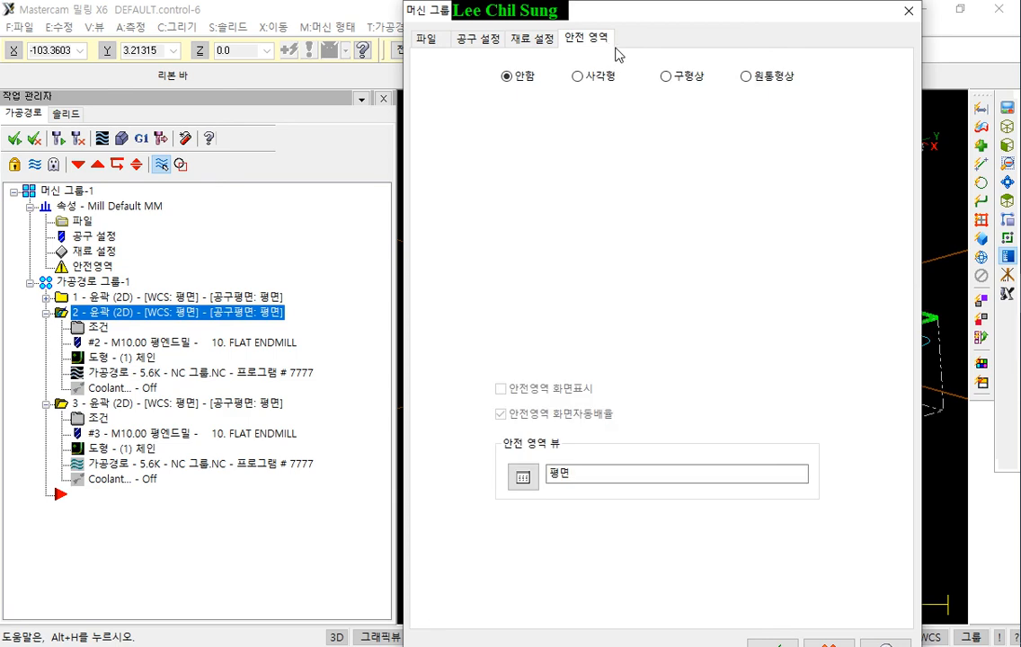
left_click(543, 41)
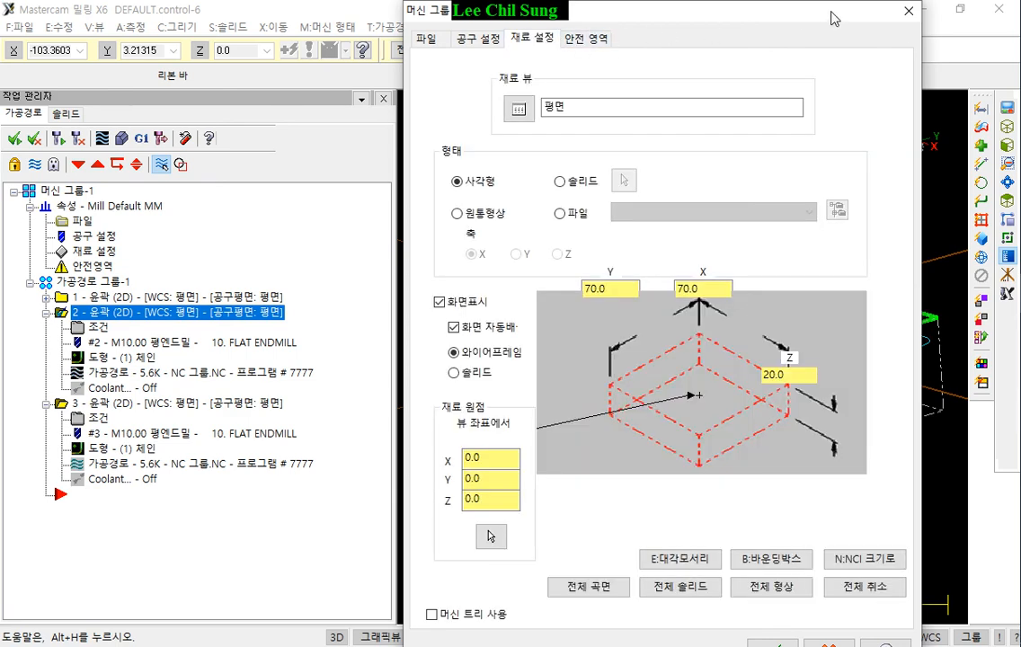
left_click(909, 11)
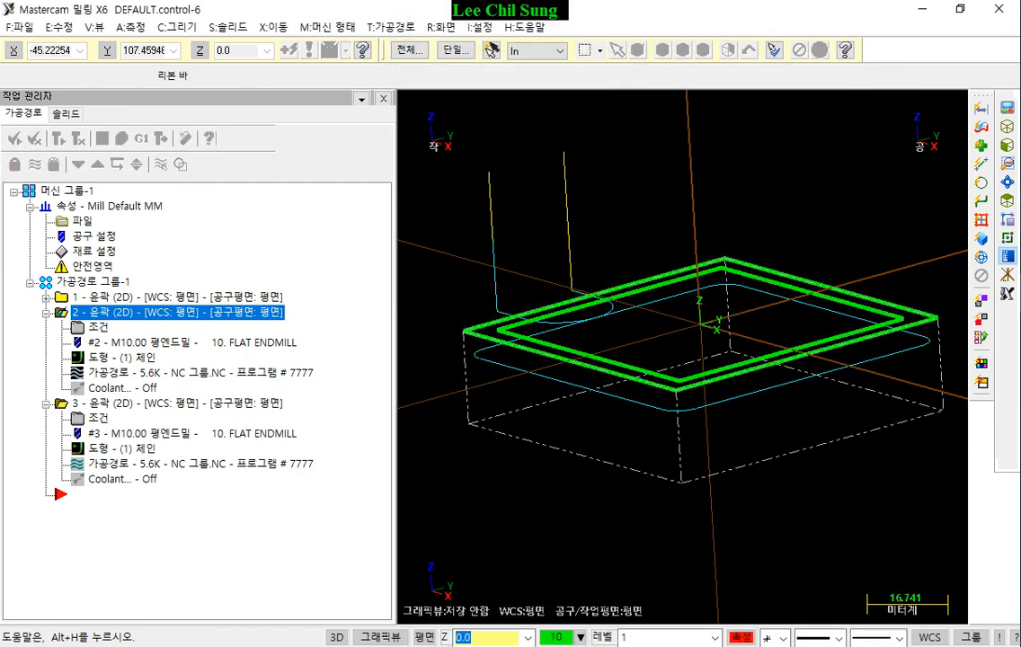
Switch to the textbook PDF in Adobe Acrobat Pro to read section 2.1.2 on properties
key("alt+Tab")
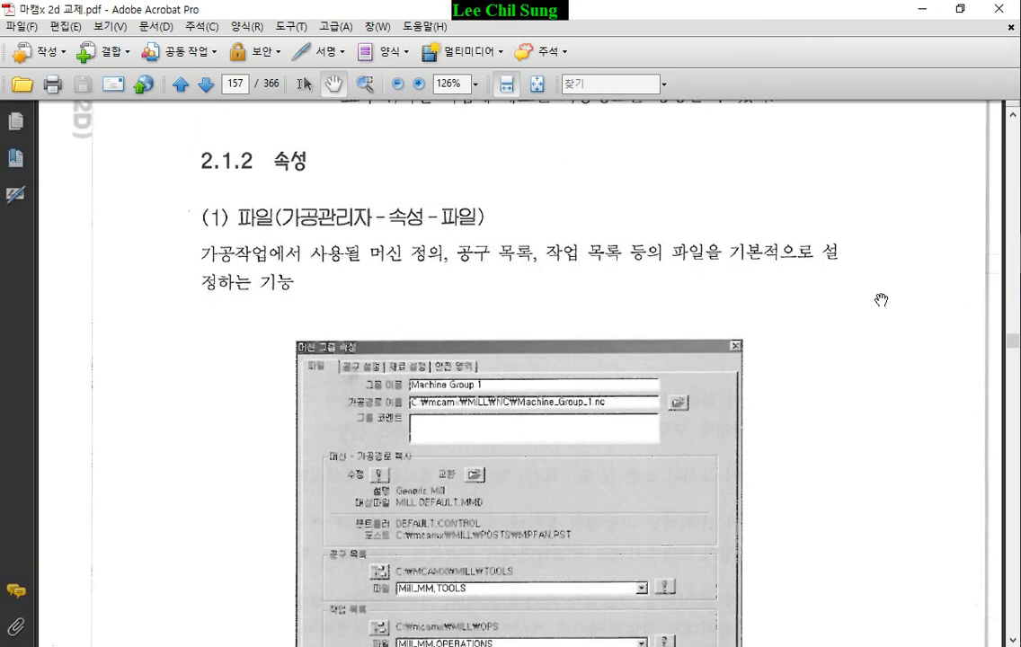